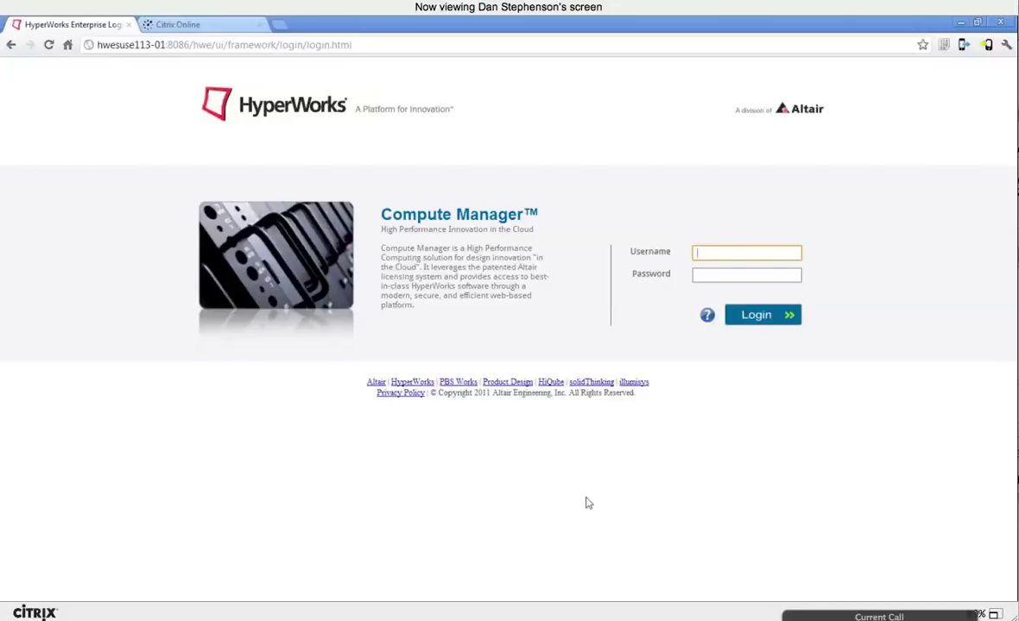
Step: Log in to the Compute Manager portal with the user's username and password
{"action": "key", "text": "Tab"}
{"action": "type", "text": "********"}
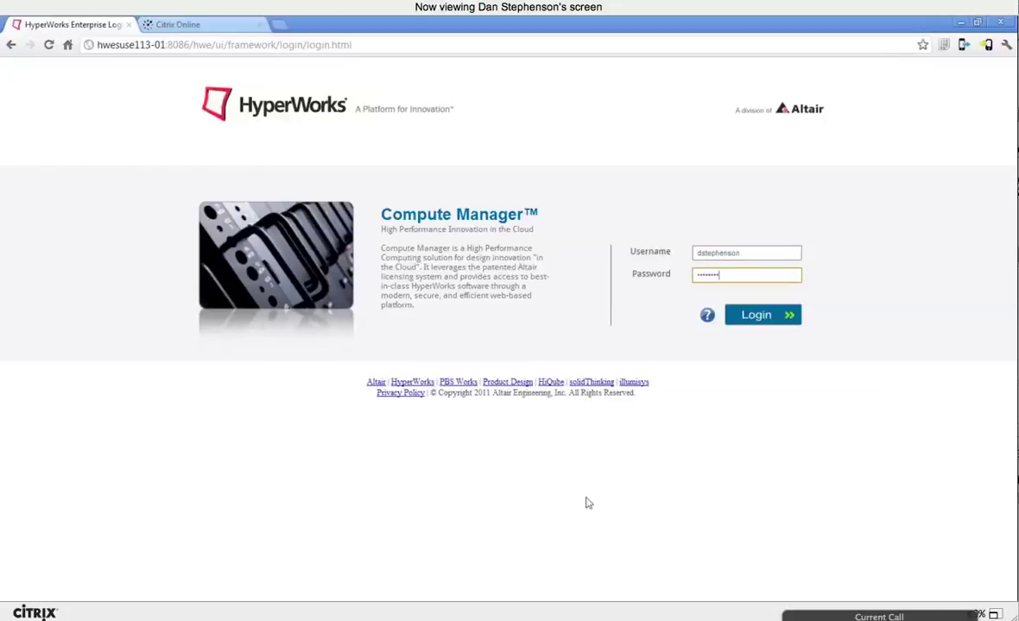
{"action": "key", "text": "Return"}
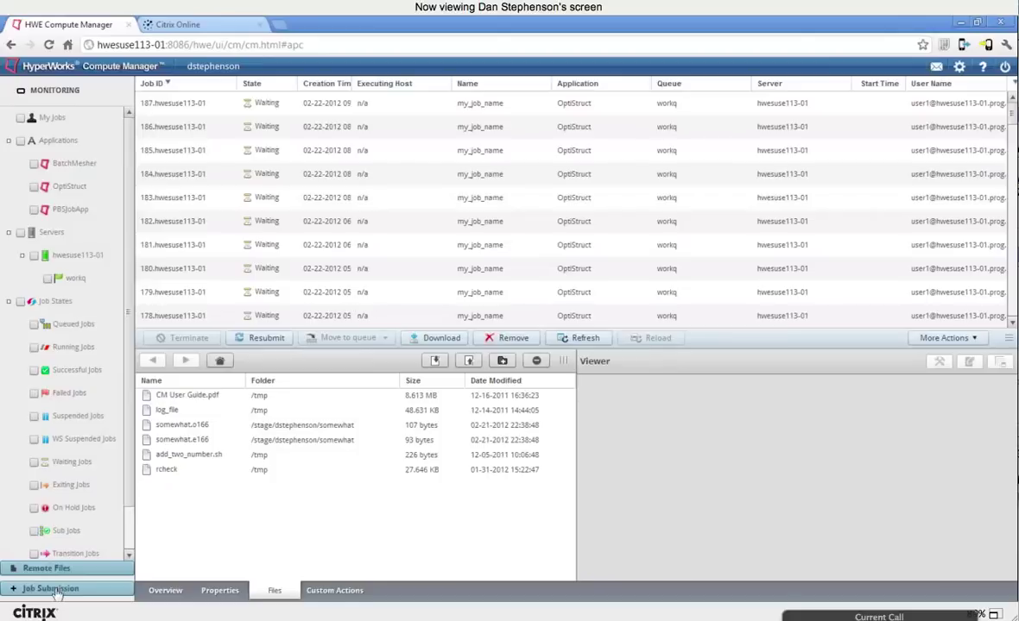
Step: Compare the BatchMesher, OptiStruct and PBSJobApp job forms, then browse the remote files at /users
{"action": "double_click", "coordinate": [386, 313]}
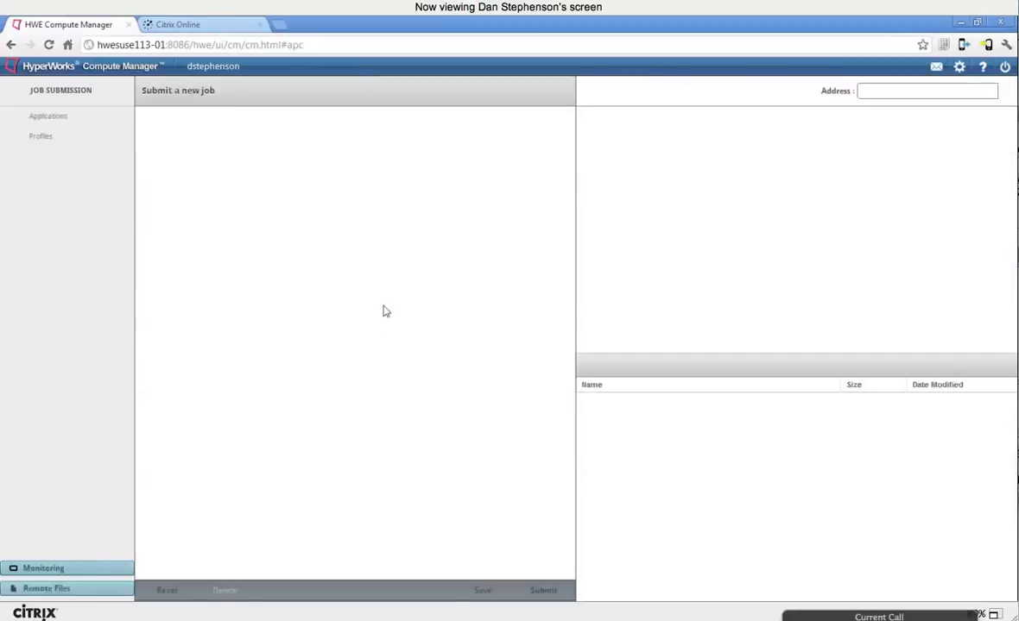
{"action": "left_click", "coordinate": [84, 135]}
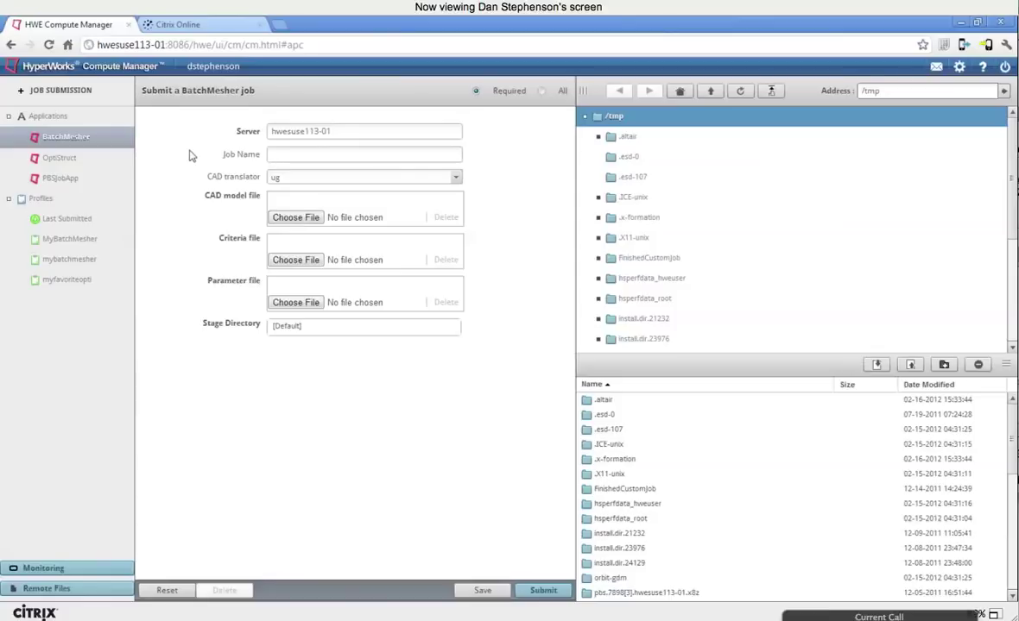
{"action": "left_click", "coordinate": [71, 154]}
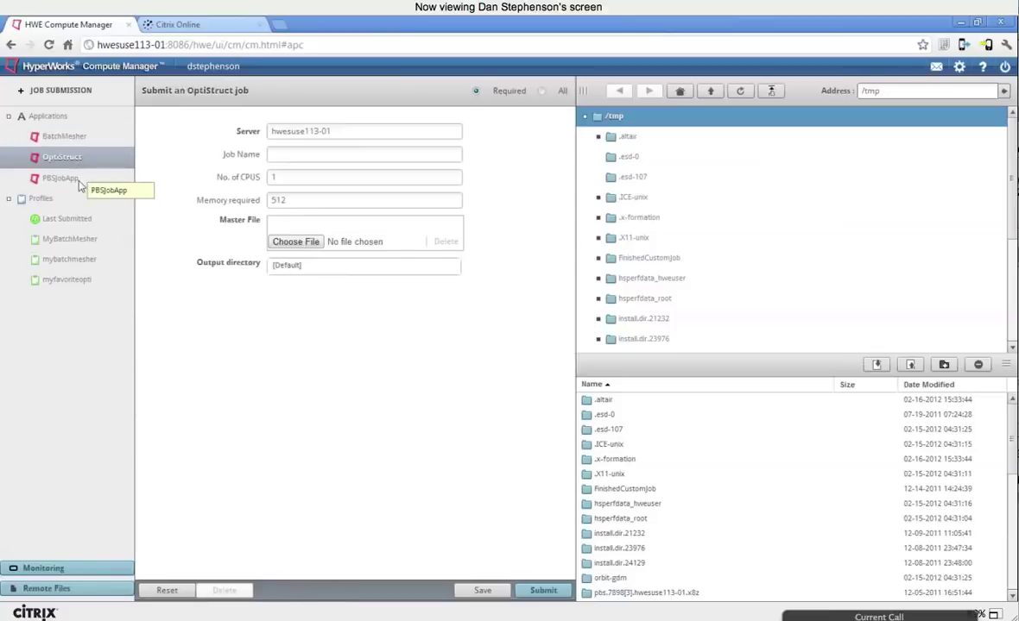
{"action": "left_click", "coordinate": [78, 181]}
{"action": "left_click", "coordinate": [82, 159]}
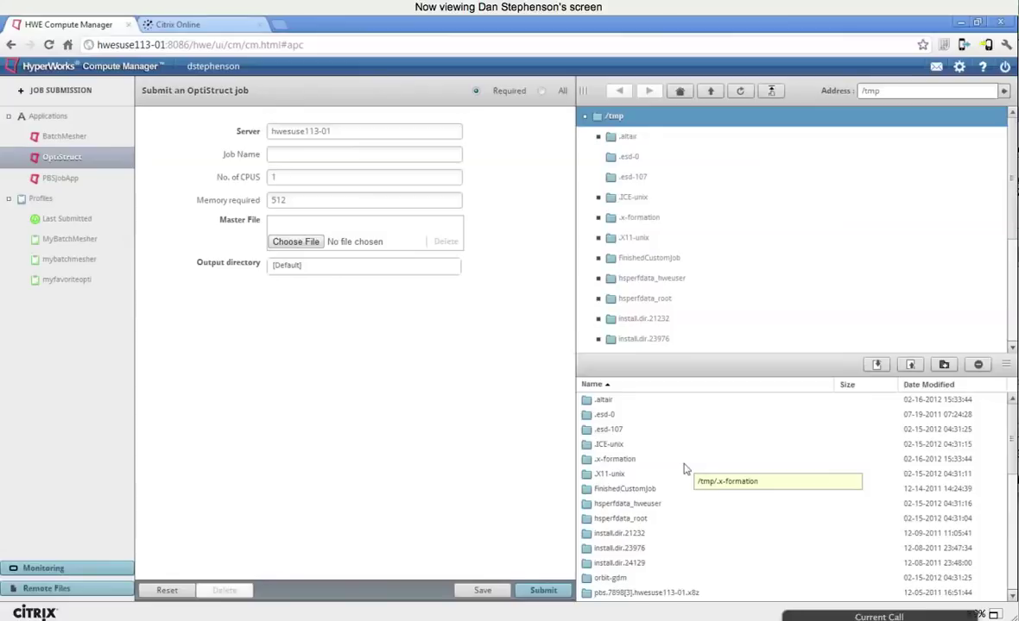
{"action": "left_click", "coordinate": [38, 591]}
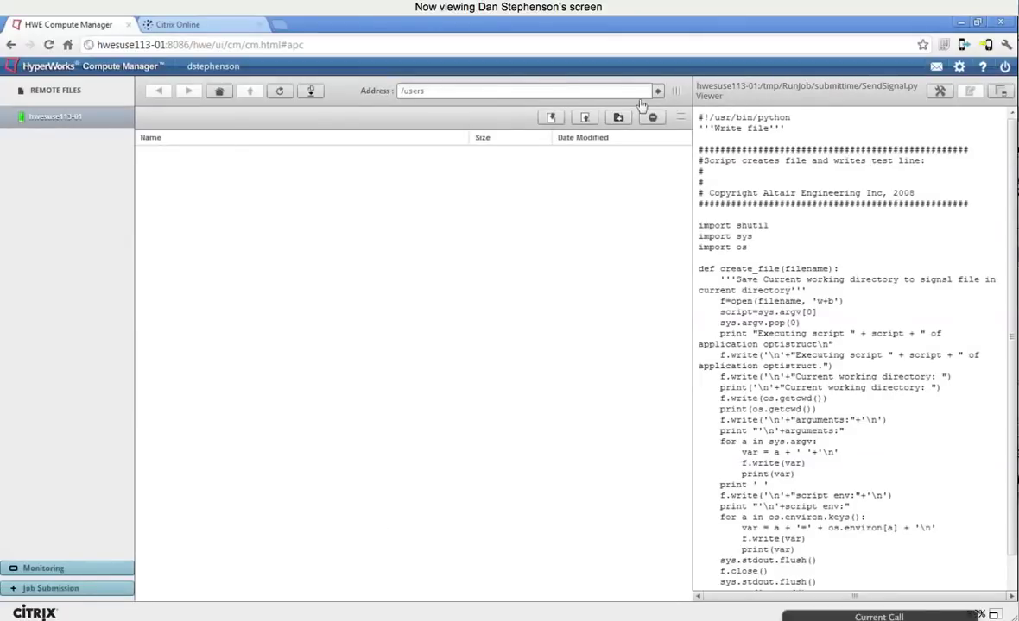
{"action": "left_click", "coordinate": [456, 91]}
{"action": "type", "text": "/tmp"}
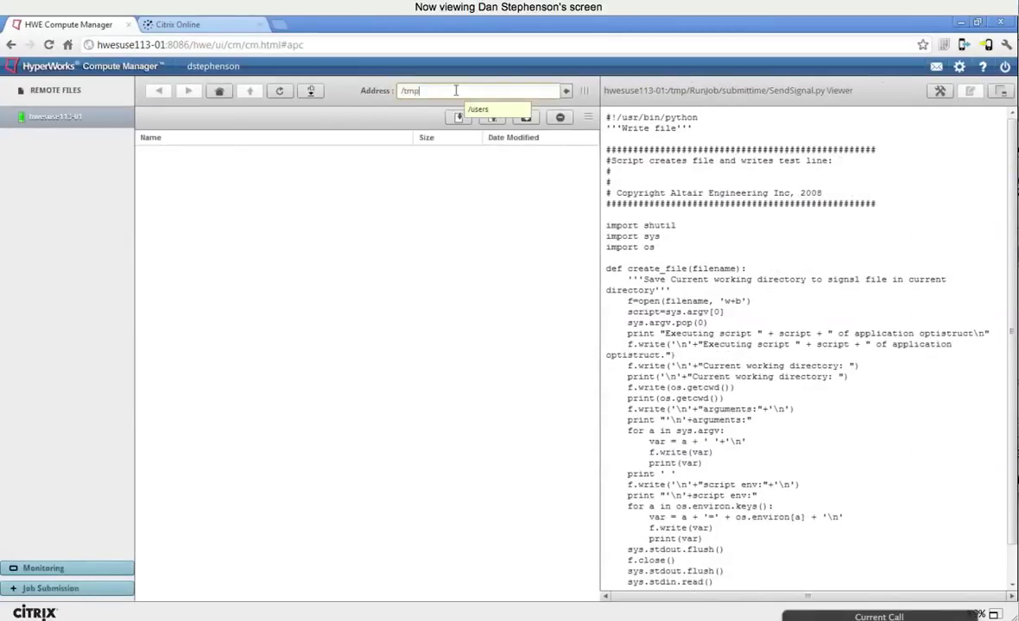
{"action": "key", "text": "Return"}
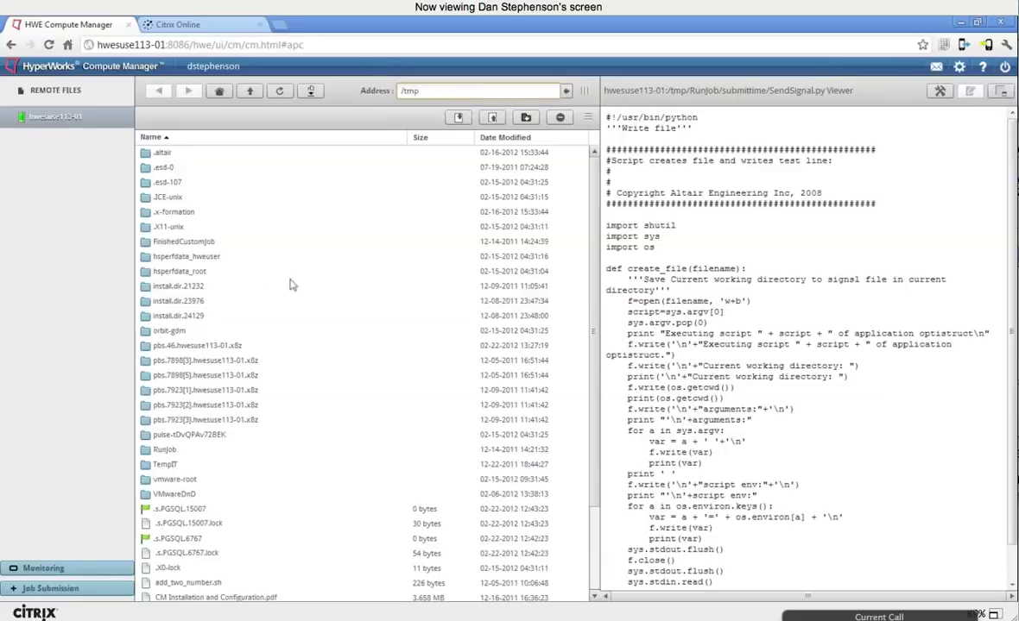
{"action": "scroll", "coordinate": [321, 257], "scroll_direction": "down", "scroll_amount": 2}
{"action": "scroll", "coordinate": [321, 259], "scroll_direction": "down", "scroll_amount": 1}
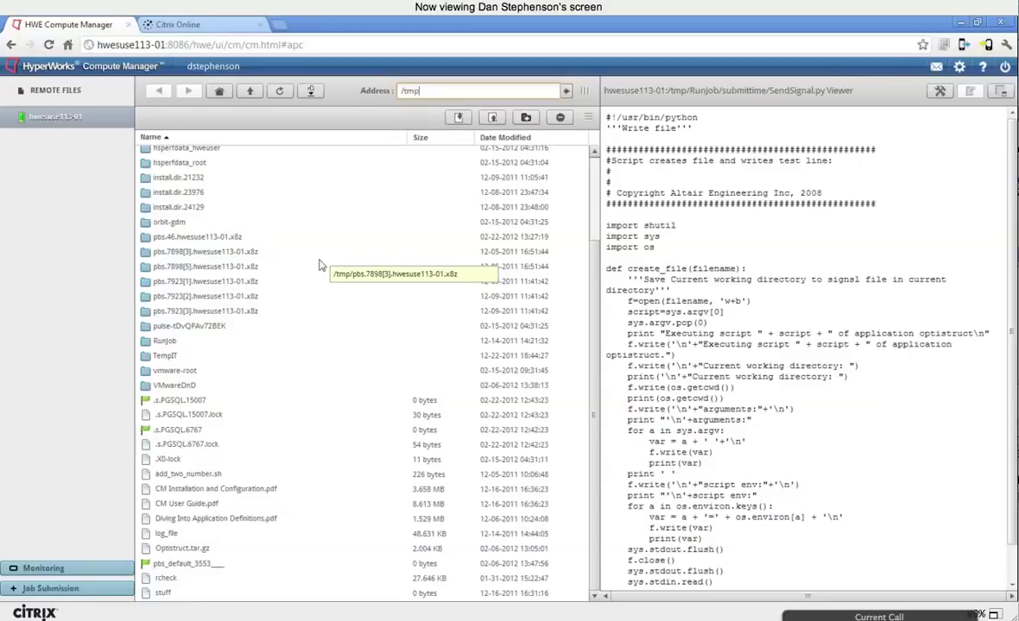
{"action": "left_click", "coordinate": [50, 590]}
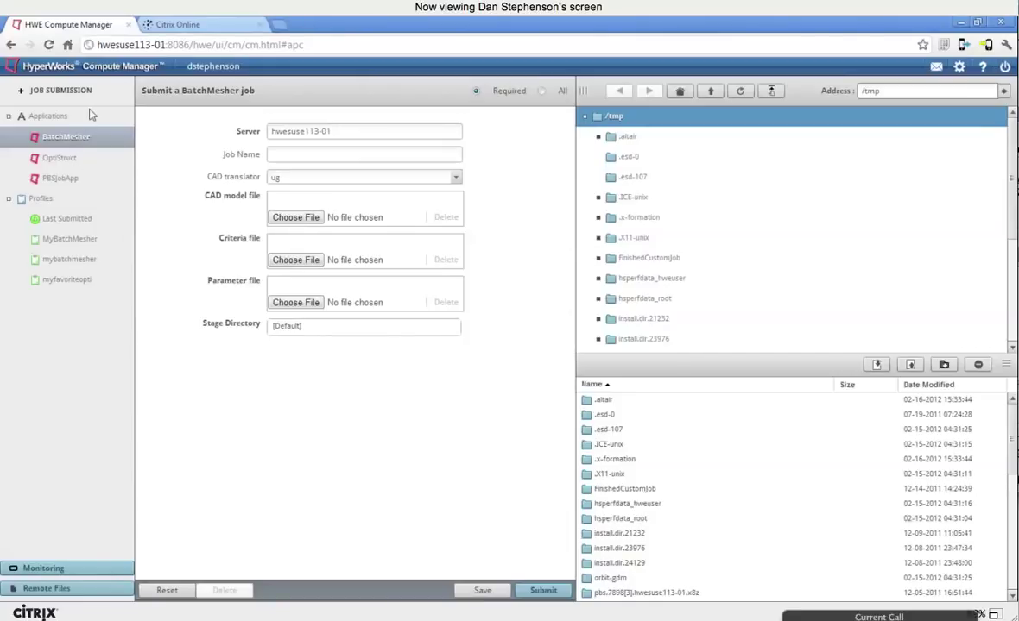
Step: Switch from the OptiStruct form to the PBSJobApp job form for server hwesuse113-01
{"action": "left_click", "coordinate": [84, 155]}
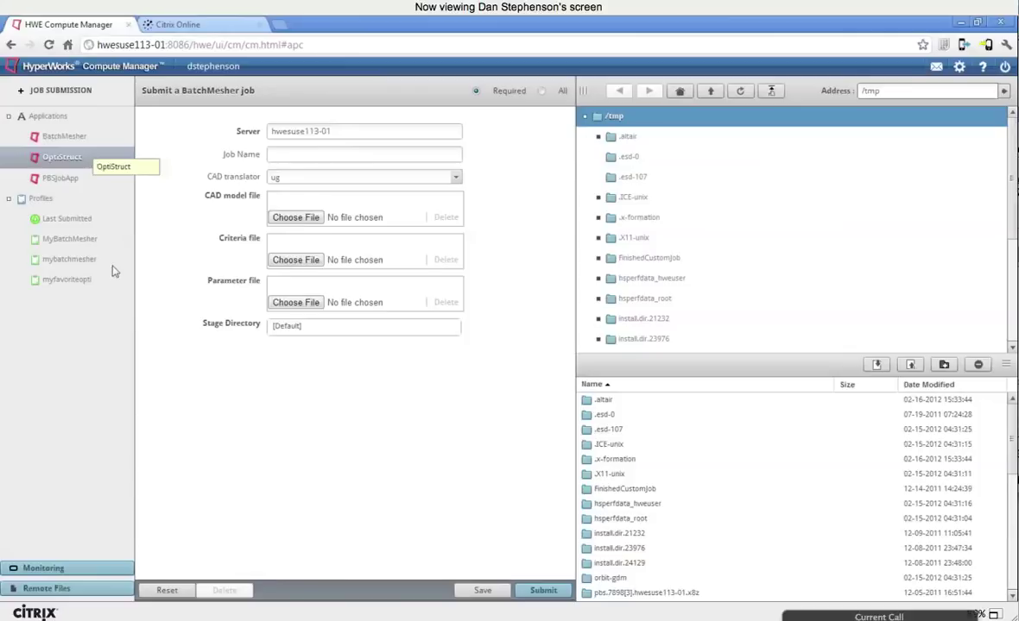
{"action": "left_click", "coordinate": [74, 181]}
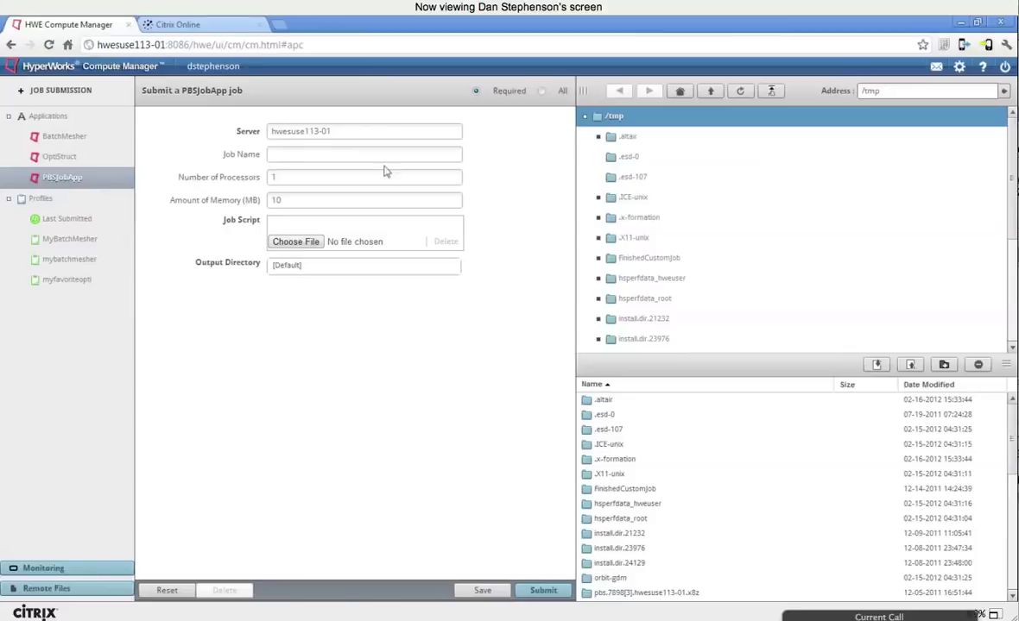
Step: Set submit.pl from the Scripts folder as the job script, with argument 30
{"action": "left_click", "coordinate": [292, 154]}
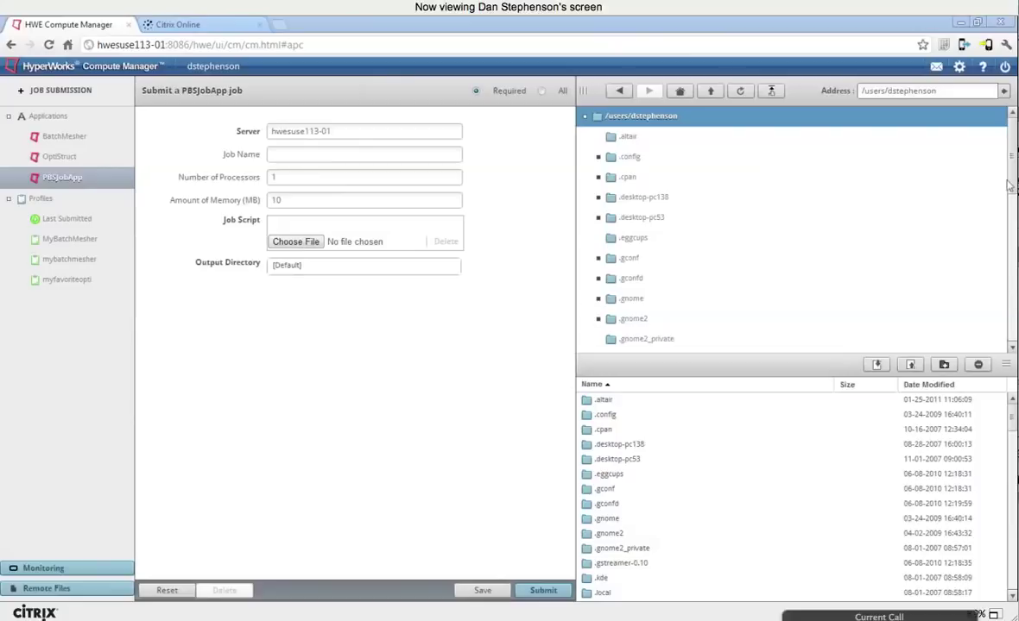
{"action": "scroll", "coordinate": [841, 266], "scroll_direction": "down", "scroll_amount": 8}
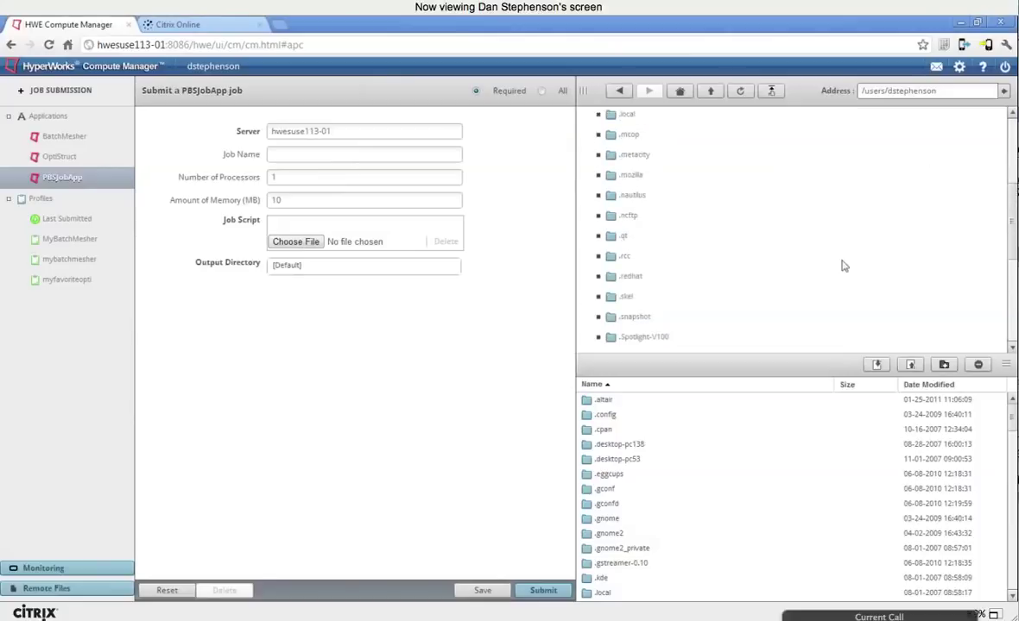
{"action": "scroll", "coordinate": [725, 284], "scroll_direction": "down", "scroll_amount": 1}
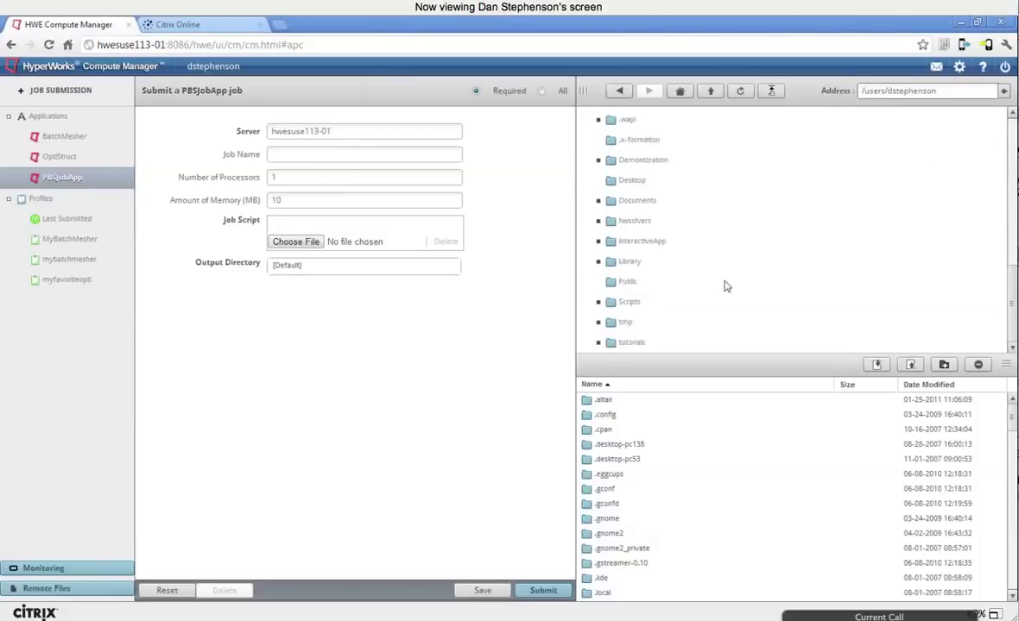
{"action": "left_click", "coordinate": [638, 302]}
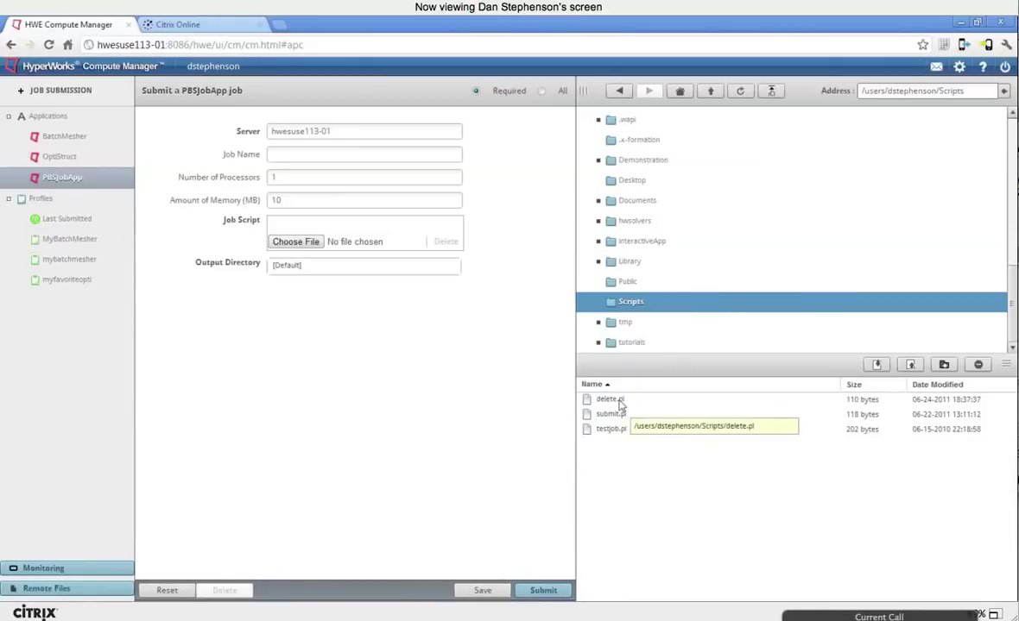
{"action": "left_click_drag", "start_coordinate": [616, 420], "coordinate": [289, 229]}
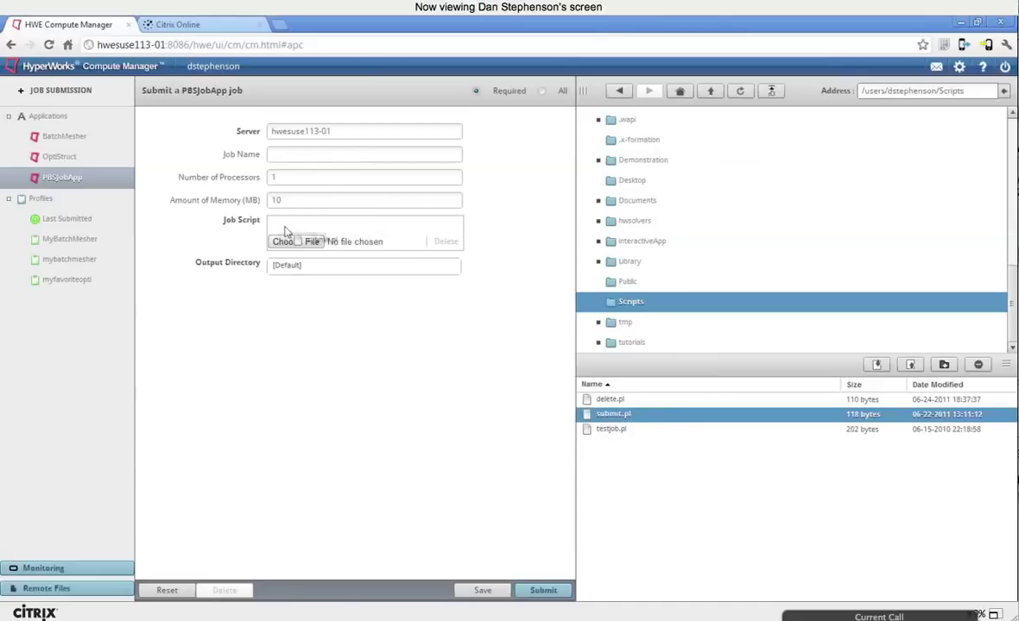
{"action": "left_click", "coordinate": [541, 91]}
{"action": "left_click", "coordinate": [305, 331]}
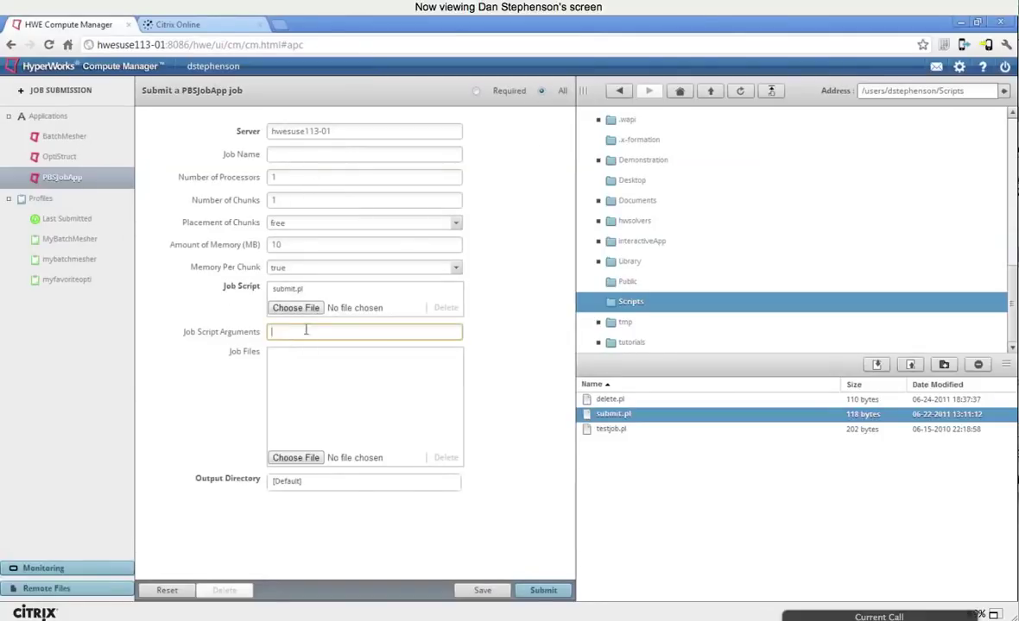
{"action": "type", "text": "30"}
Step: Add delete.pl, submit.pl and testjob.pl to the job files
{"action": "left_click", "coordinate": [609, 399]}
{"action": "right_click", "coordinate": [618, 399]}
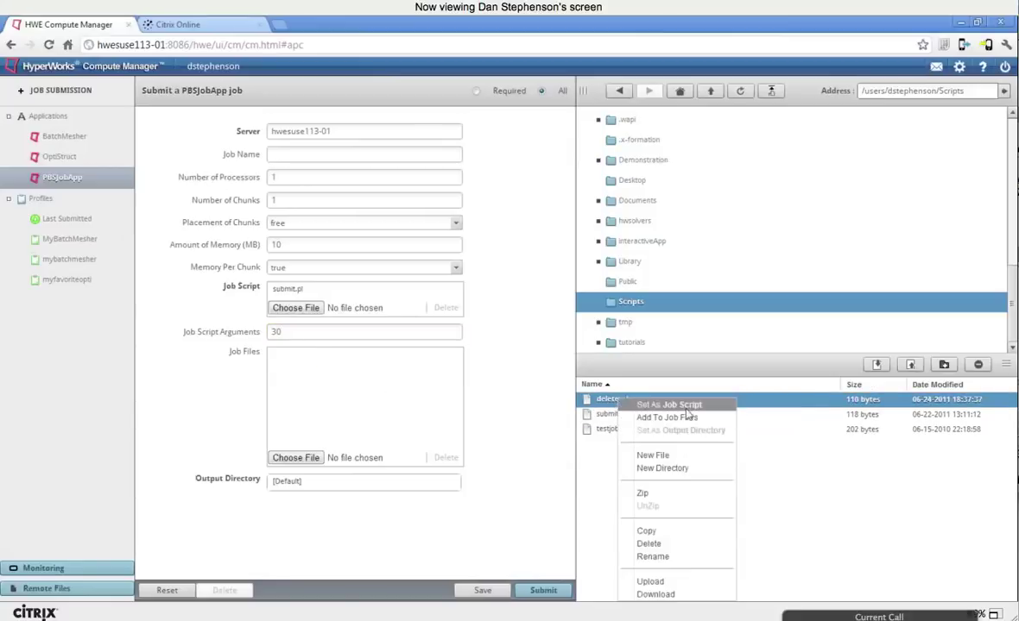
{"action": "left_click", "coordinate": [669, 418]}
{"action": "left_click", "coordinate": [611, 414]}
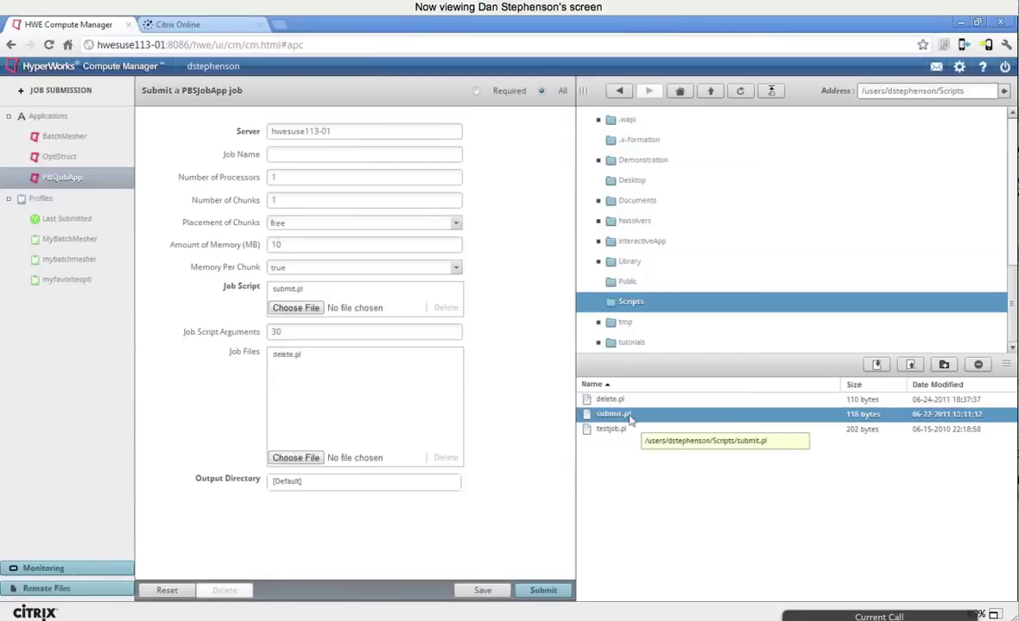
{"action": "right_click", "coordinate": [611, 414]}
{"action": "left_click", "coordinate": [660, 432]}
{"action": "left_click", "coordinate": [639, 429]}
{"action": "right_click", "coordinate": [640, 429]}
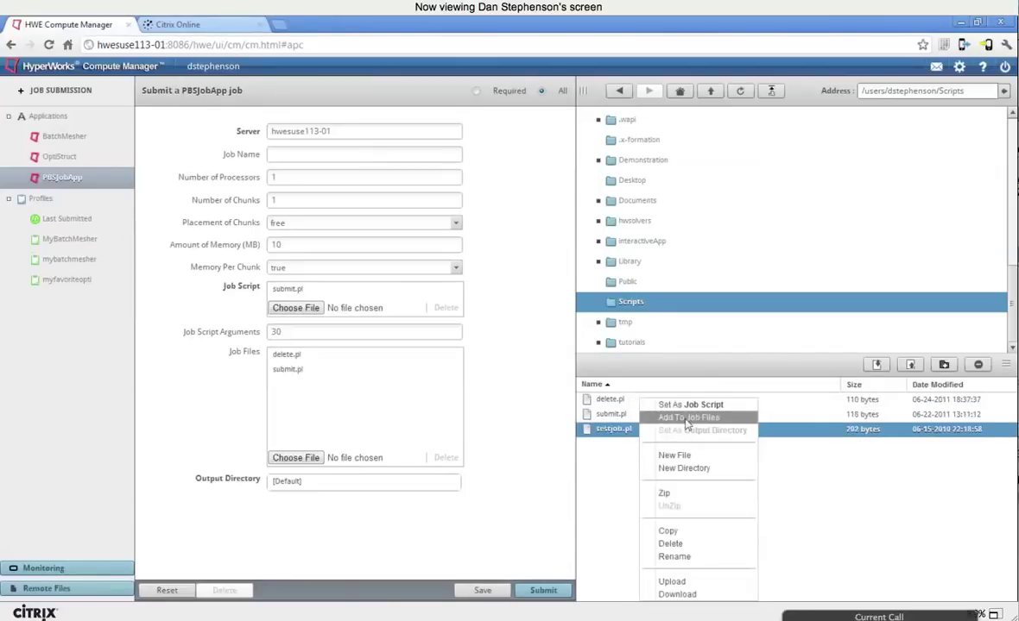
{"action": "left_click", "coordinate": [652, 417]}
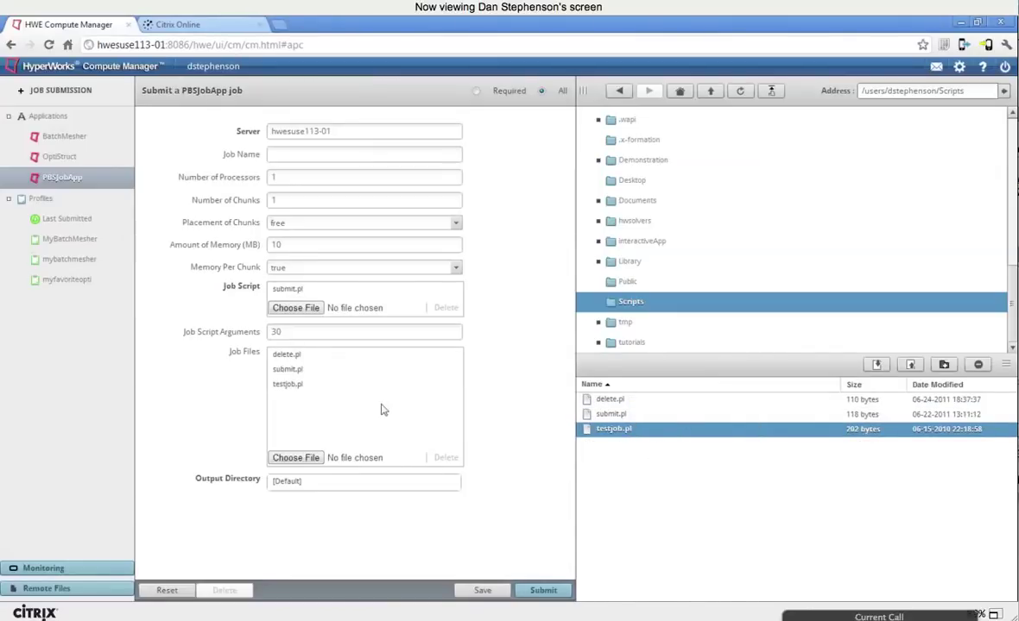
Step: Name the job 'simplename' and submit it
{"action": "left_click", "coordinate": [333, 154]}
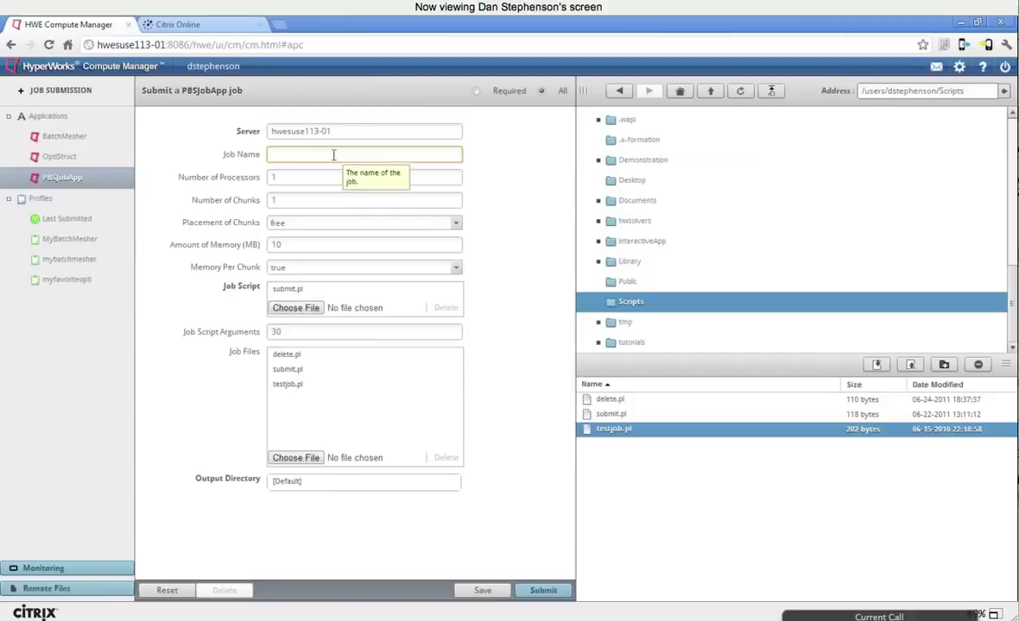
{"action": "type", "text": "simplename"}
{"action": "left_click", "coordinate": [542, 591]}
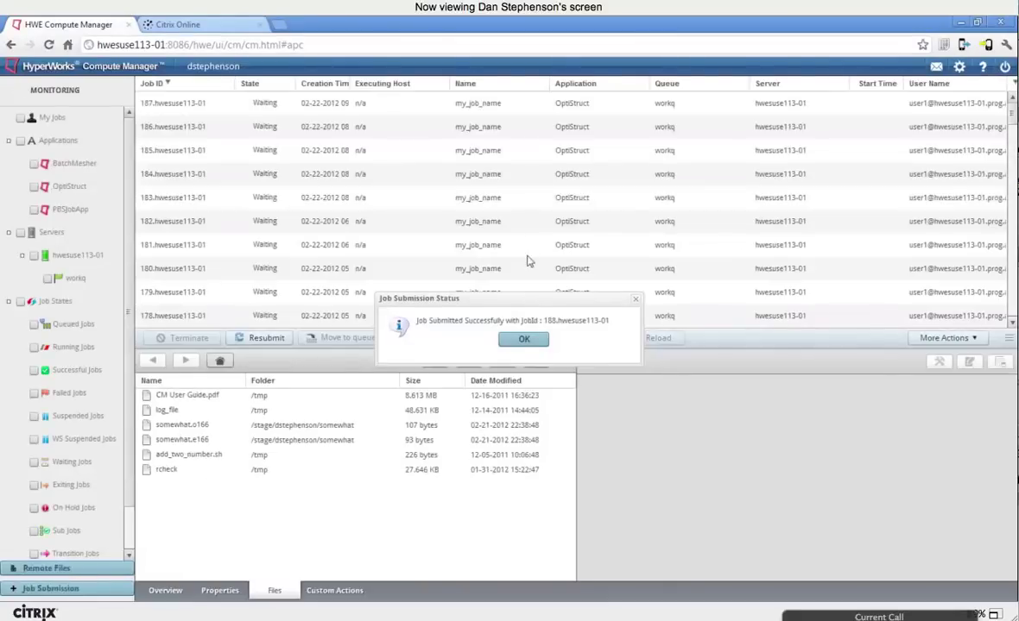
Step: Dismiss the submission success message and start a fresh PBSJobApp job form
{"action": "left_click", "coordinate": [525, 340]}
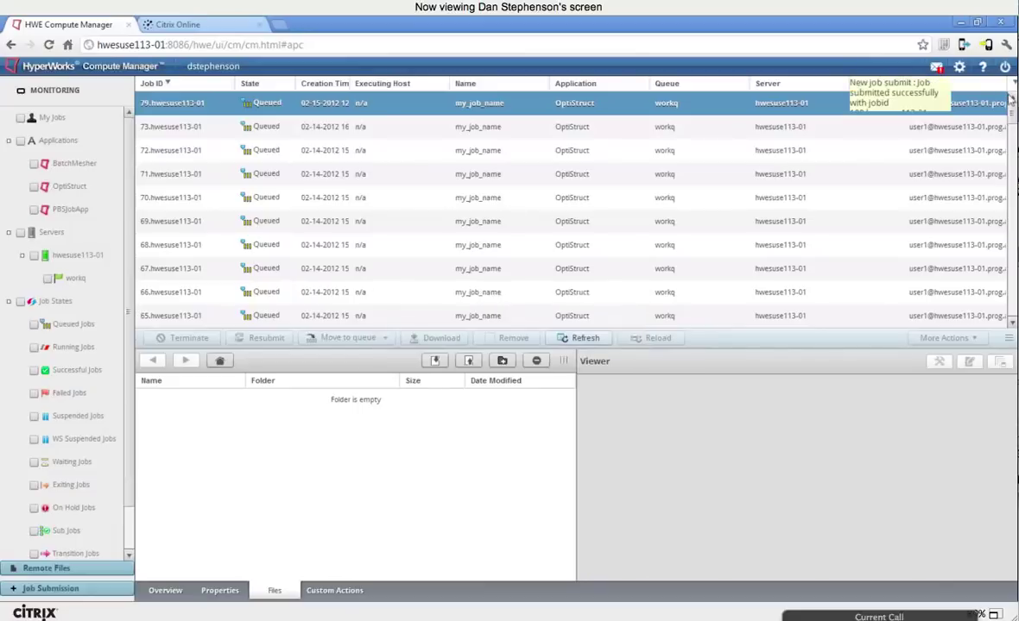
{"action": "left_click", "coordinate": [75, 591]}
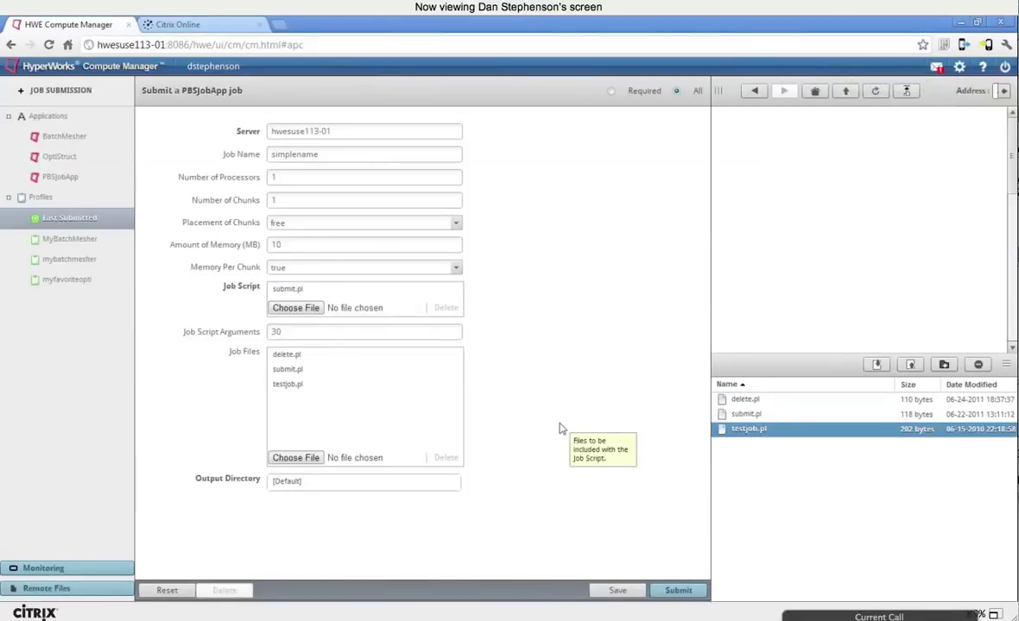
{"action": "left_click", "coordinate": [69, 182]}
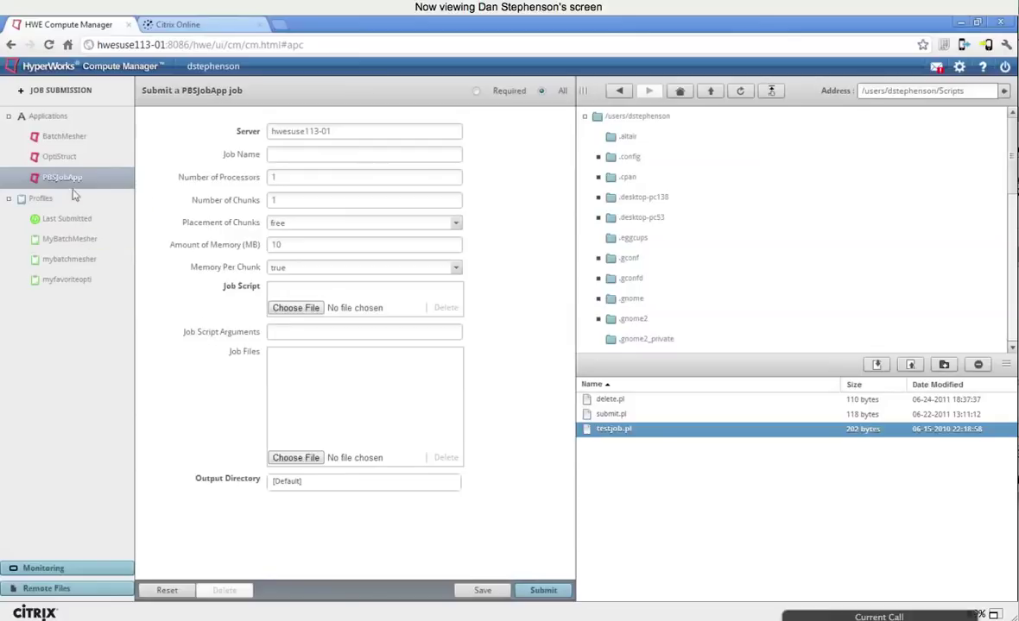
Step: Cycle through the OptiStruct and BatchMesher forms, settling on PBSJobApp with required fields shown
{"action": "left_click", "coordinate": [69, 157]}
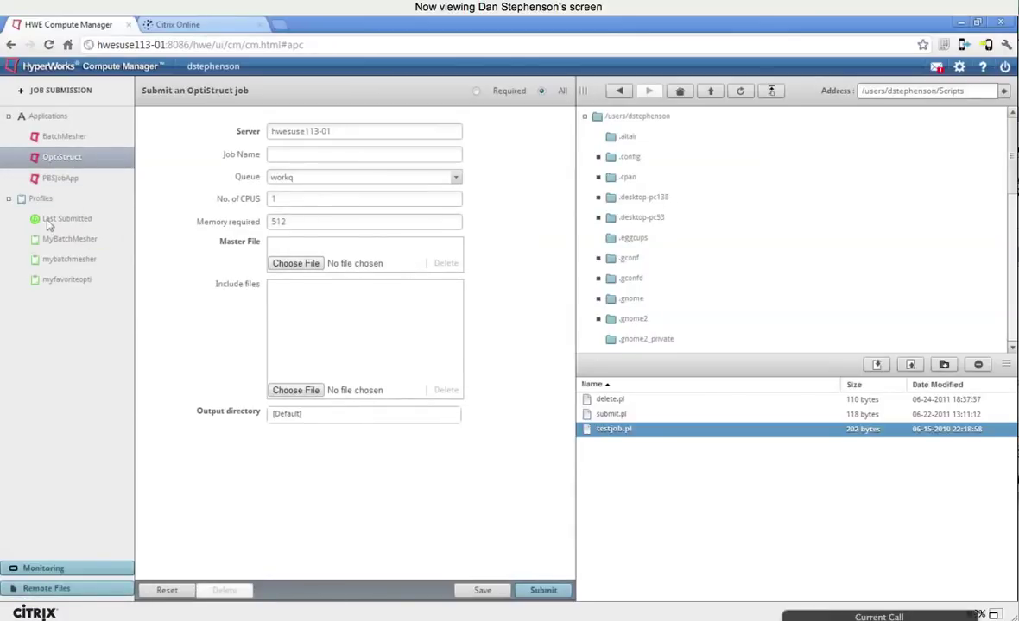
{"action": "left_click", "coordinate": [65, 139]}
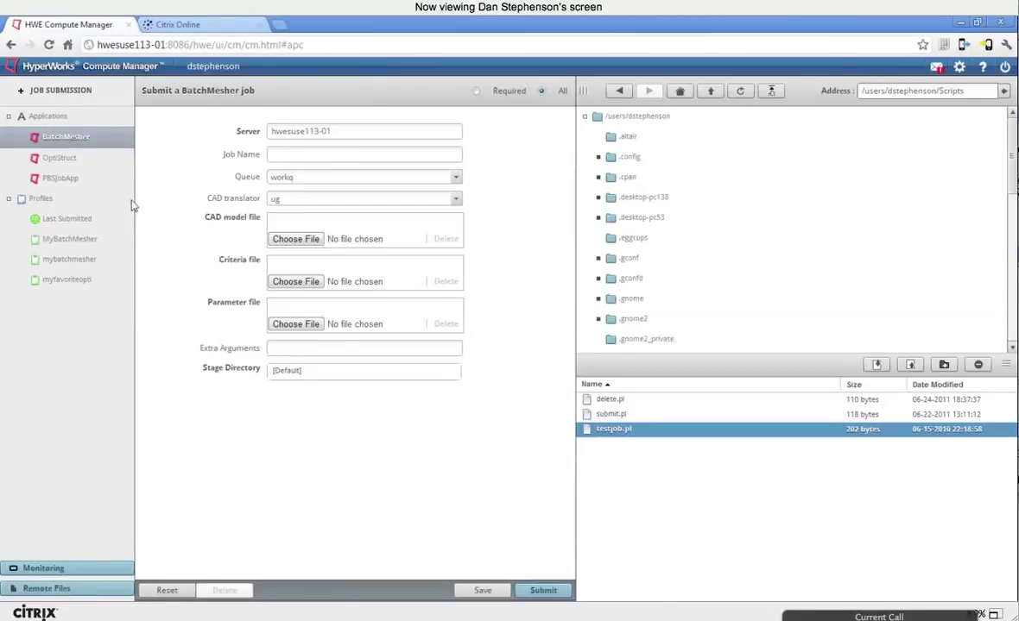
{"action": "left_click", "coordinate": [90, 164]}
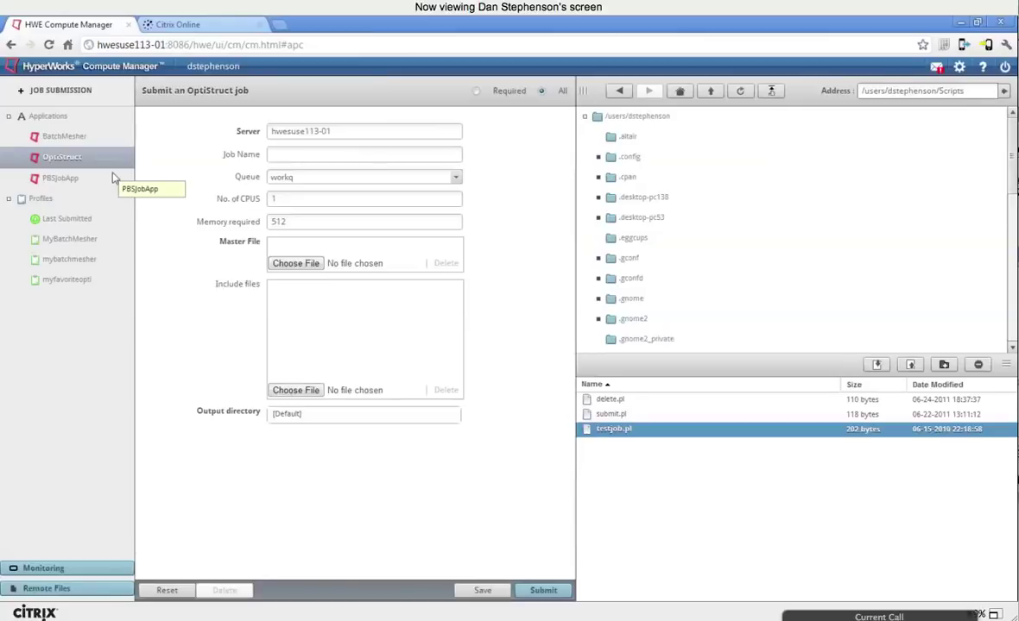
{"action": "left_click", "coordinate": [105, 138]}
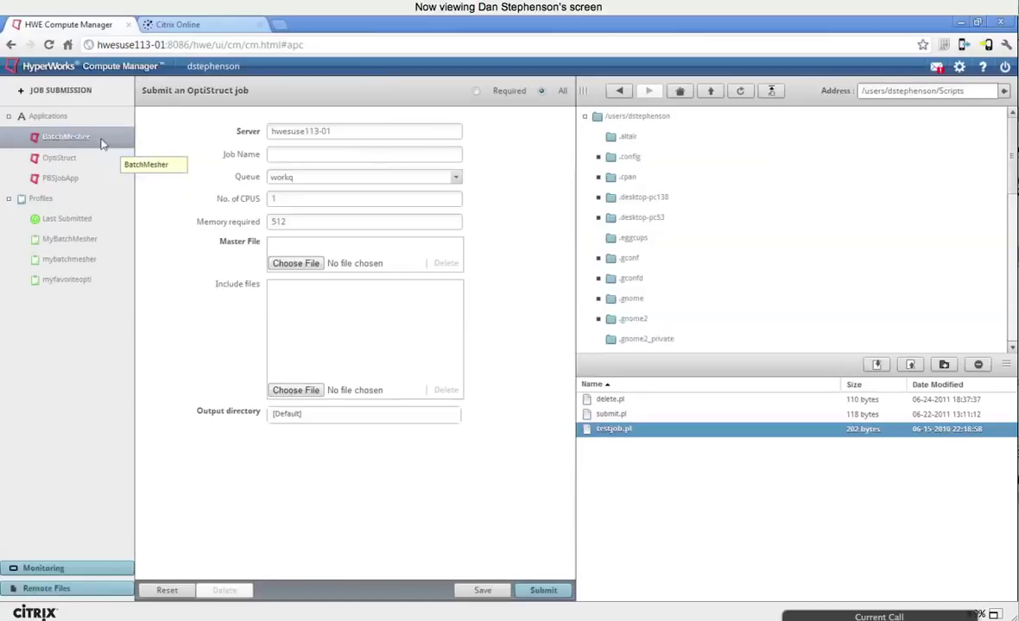
{"action": "left_click", "coordinate": [48, 176]}
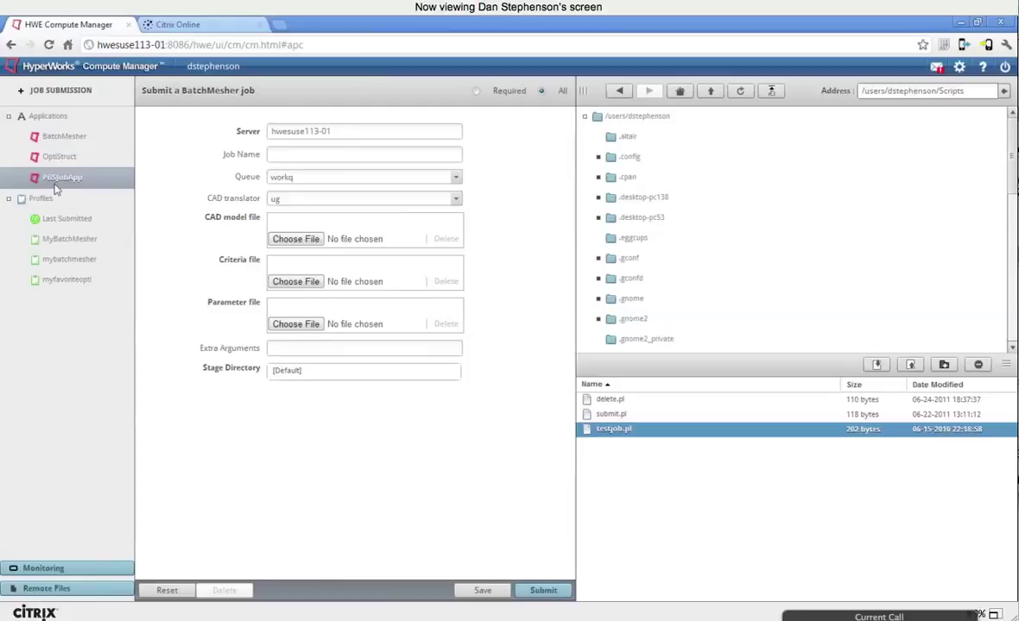
{"action": "left_click", "coordinate": [475, 90]}
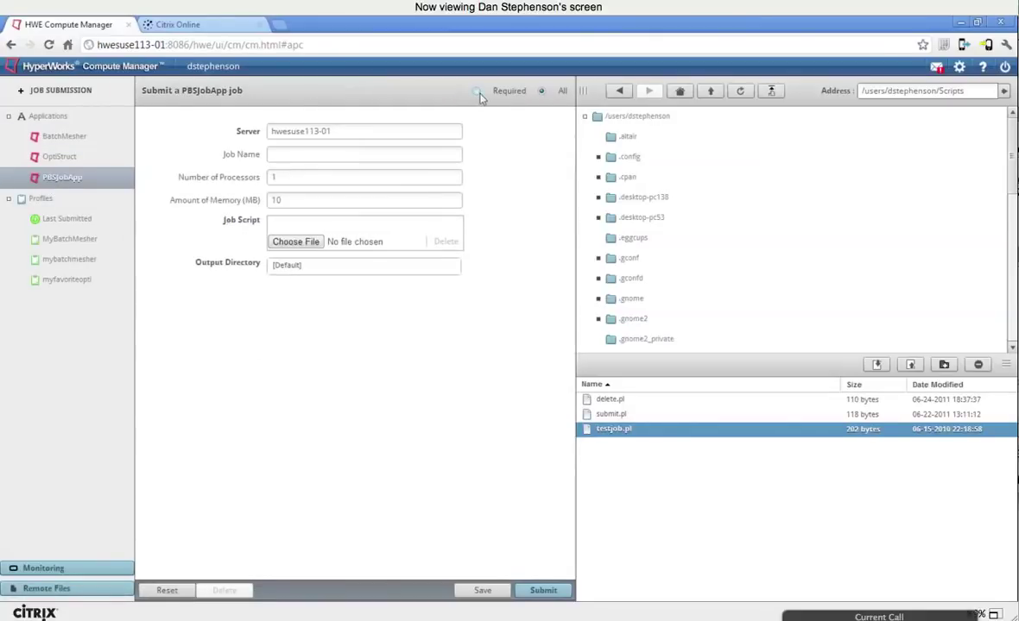
Step: Show all PBSJobApp fields, enter 2 chunks, 2 processors and 1024 MB memory, and choose Save
{"action": "left_click", "coordinate": [540, 90]}
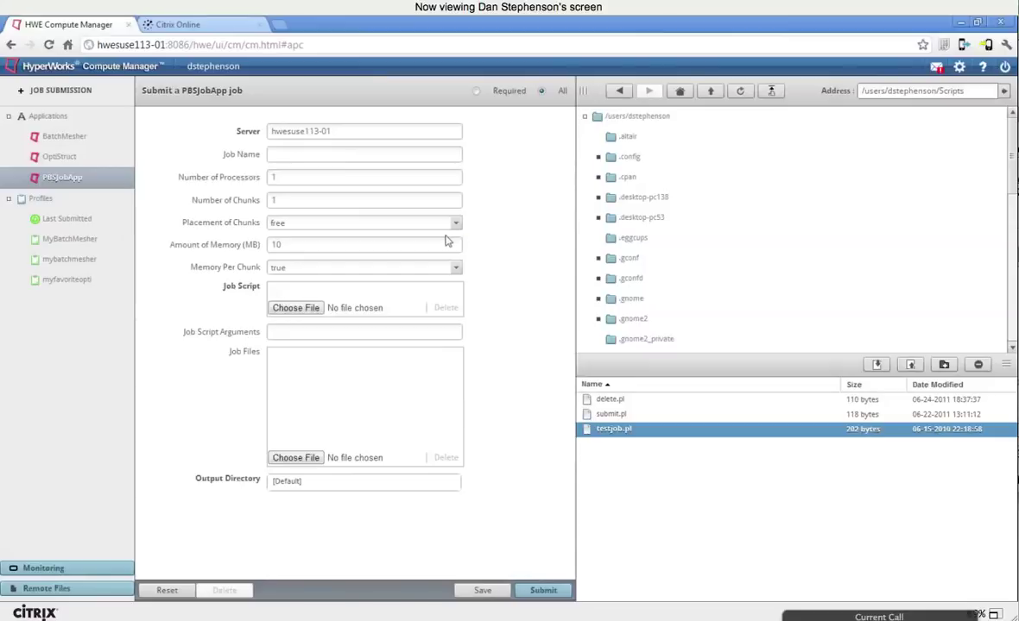
{"action": "left_click", "coordinate": [315, 199]}
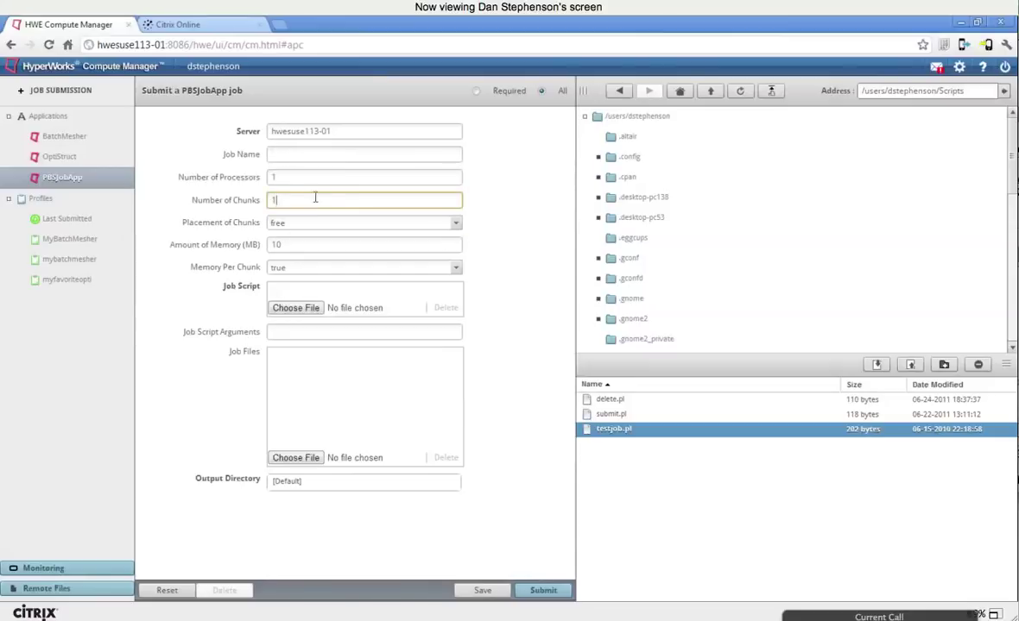
{"action": "key", "text": "BackSpace"}
{"action": "type", "text": "2"}
{"action": "left_click", "coordinate": [330, 177]}
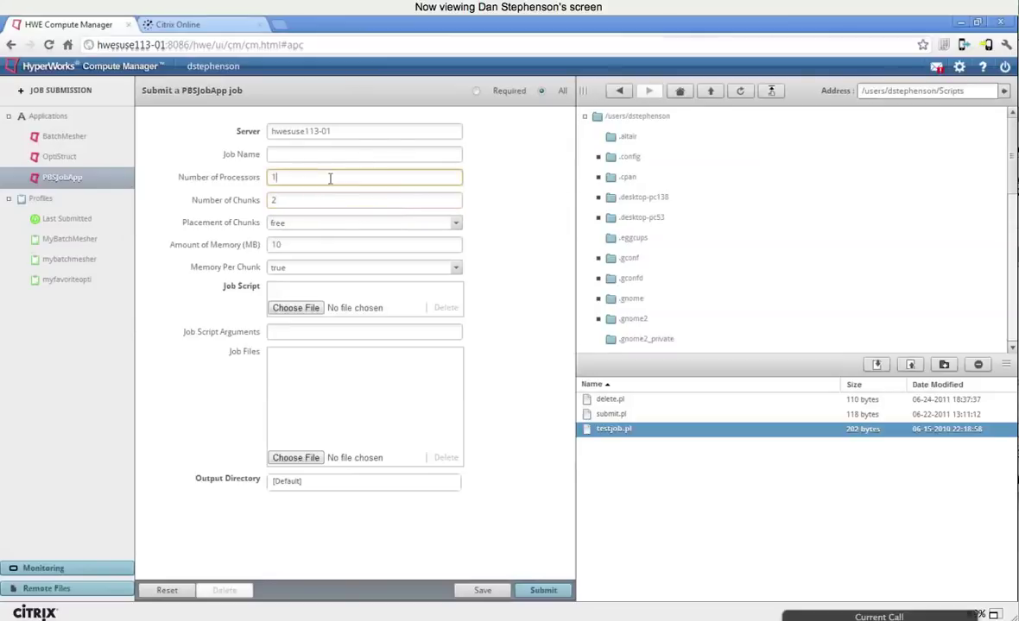
{"action": "key", "text": "BackSpace"}
{"action": "type", "text": "2"}
{"action": "double_click", "coordinate": [433, 241]}
{"action": "type", "text": "1024"}
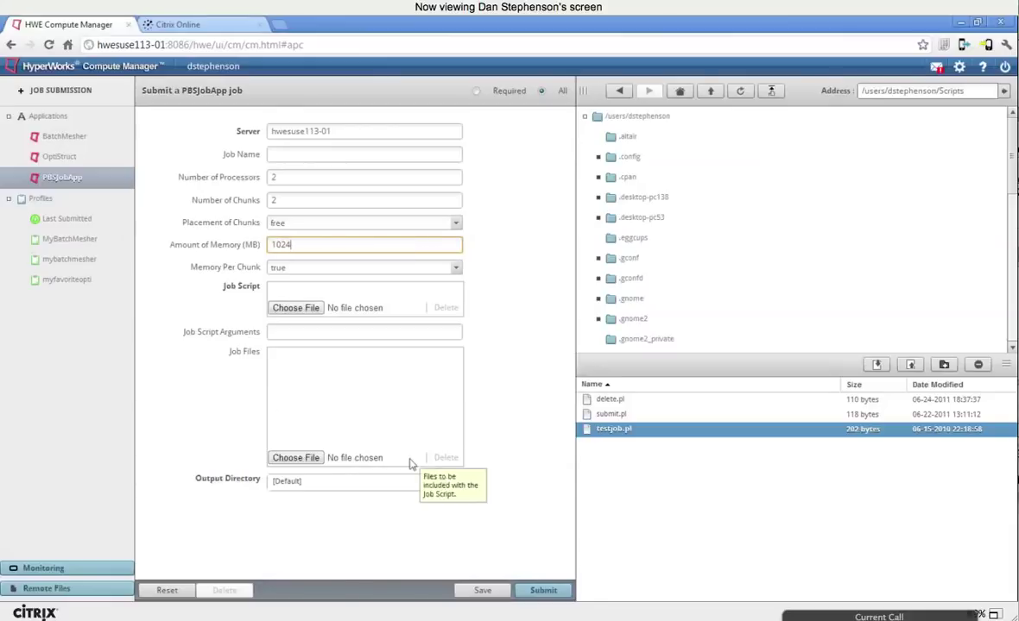
{"action": "left_click", "coordinate": [482, 592]}
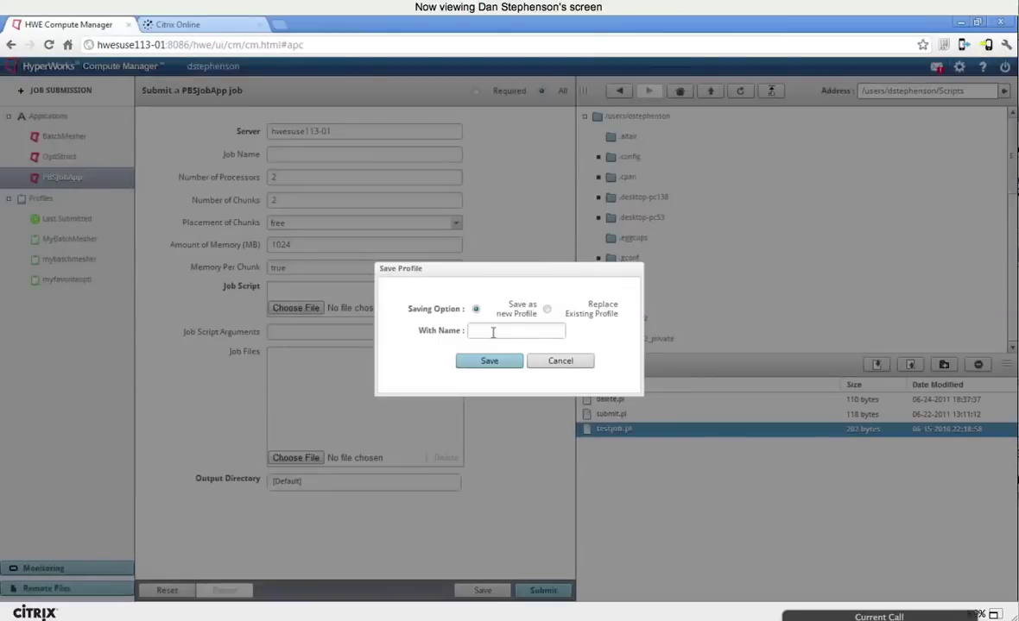
Step: Save the job settings as a new profile named 'myprofile'
{"action": "left_click", "coordinate": [505, 332]}
{"action": "type", "text": "myprov"}
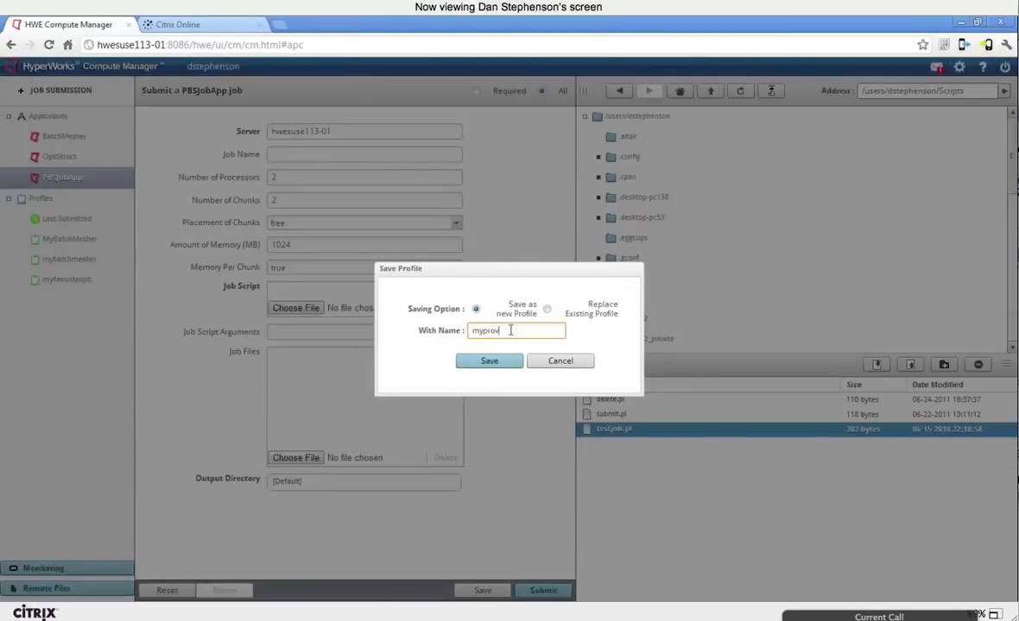
{"action": "key", "text": "BackSpace"}
{"action": "type", "text": "file"}
{"action": "left_click", "coordinate": [505, 362]}
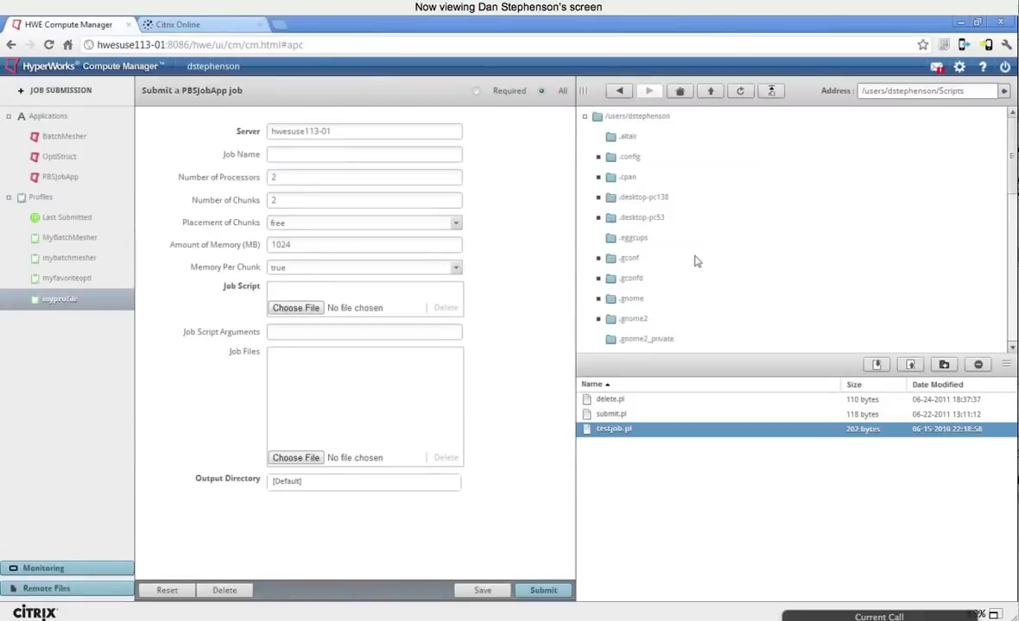
Step: Collapse Applications and load the mybatchmesher profile
{"action": "left_click", "coordinate": [9, 117]}
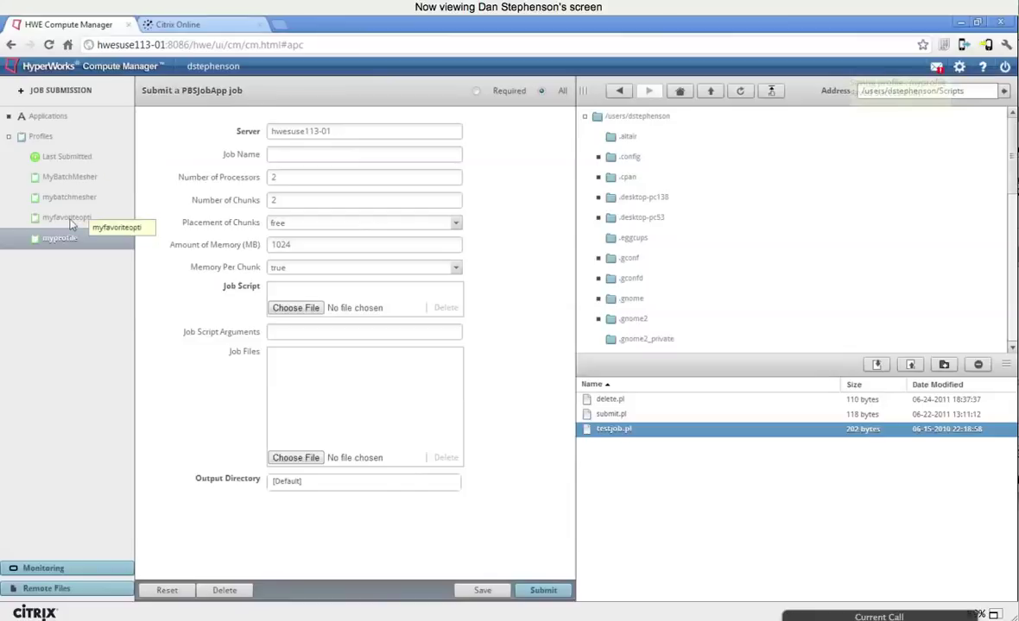
{"action": "left_click", "coordinate": [72, 224]}
{"action": "left_click", "coordinate": [69, 197]}
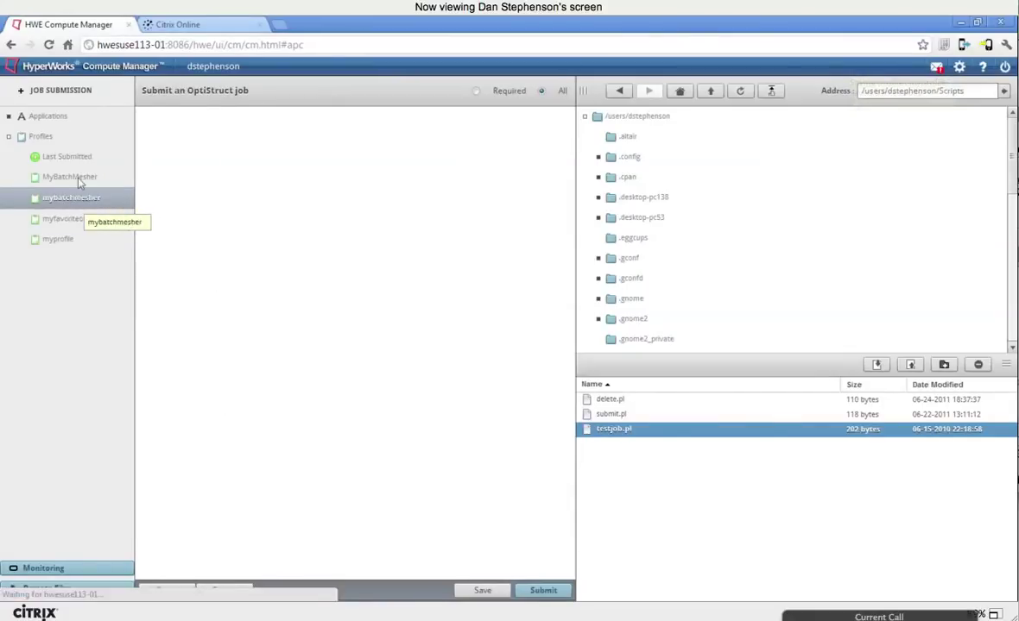
{"action": "left_click", "coordinate": [79, 180]}
{"action": "left_click", "coordinate": [78, 197]}
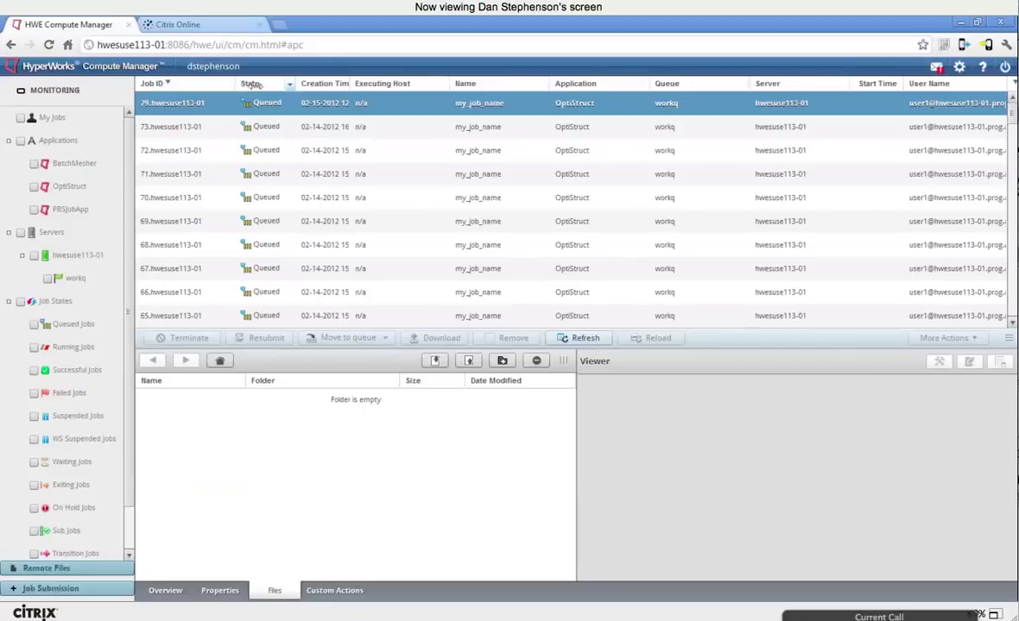
Step: Widen the State column, narrow the Job ID column, and select jobs 65 and 66
{"action": "left_click_drag", "start_coordinate": [298, 84], "coordinate": [340, 84]}
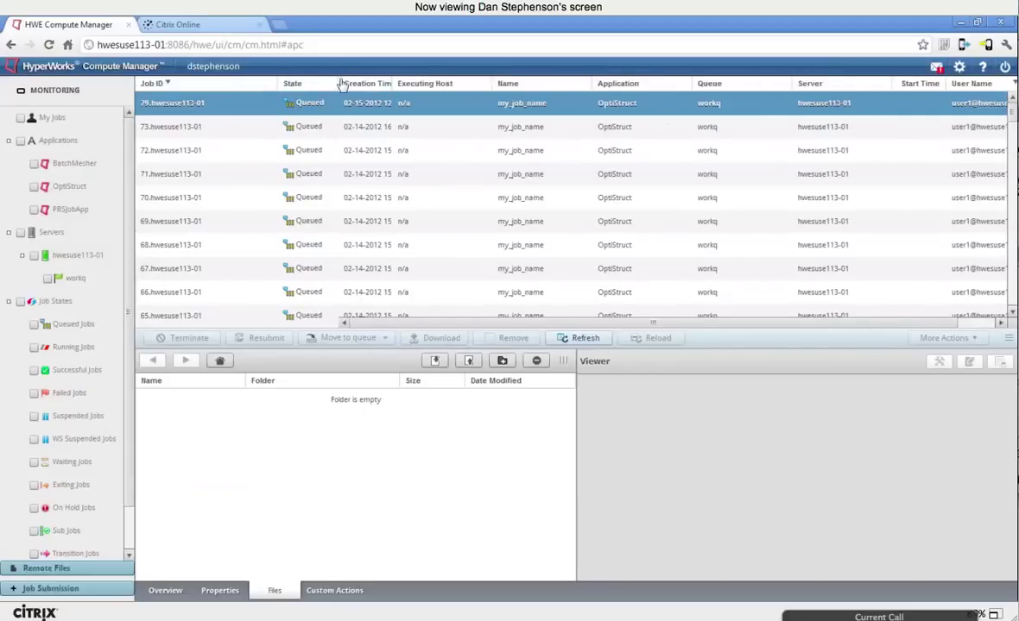
{"action": "left_click_drag", "start_coordinate": [341, 84], "coordinate": [366, 84]}
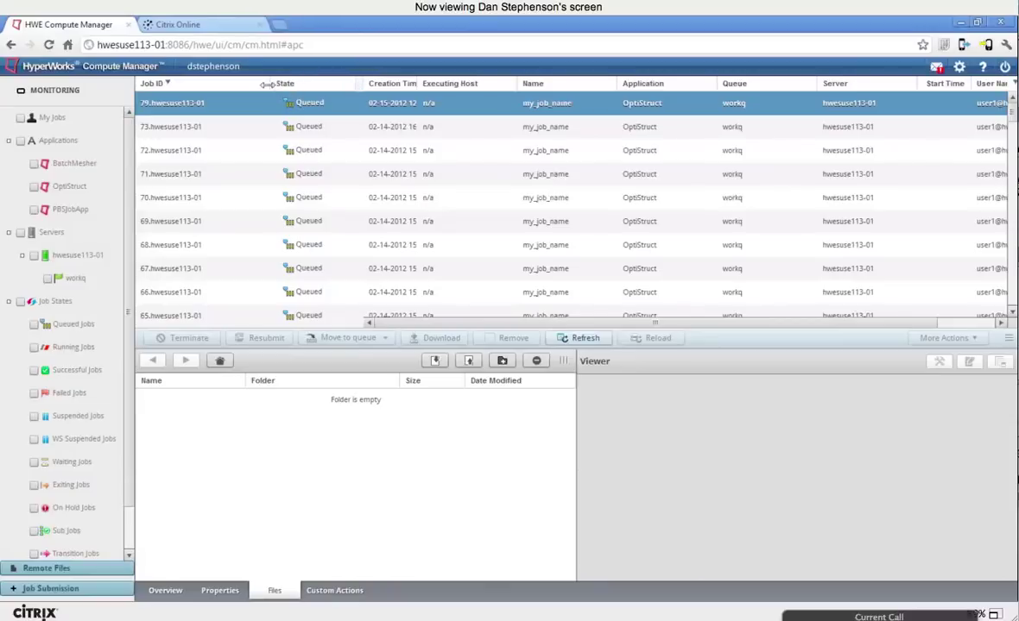
{"action": "left_click_drag", "start_coordinate": [267, 83], "coordinate": [247, 84]}
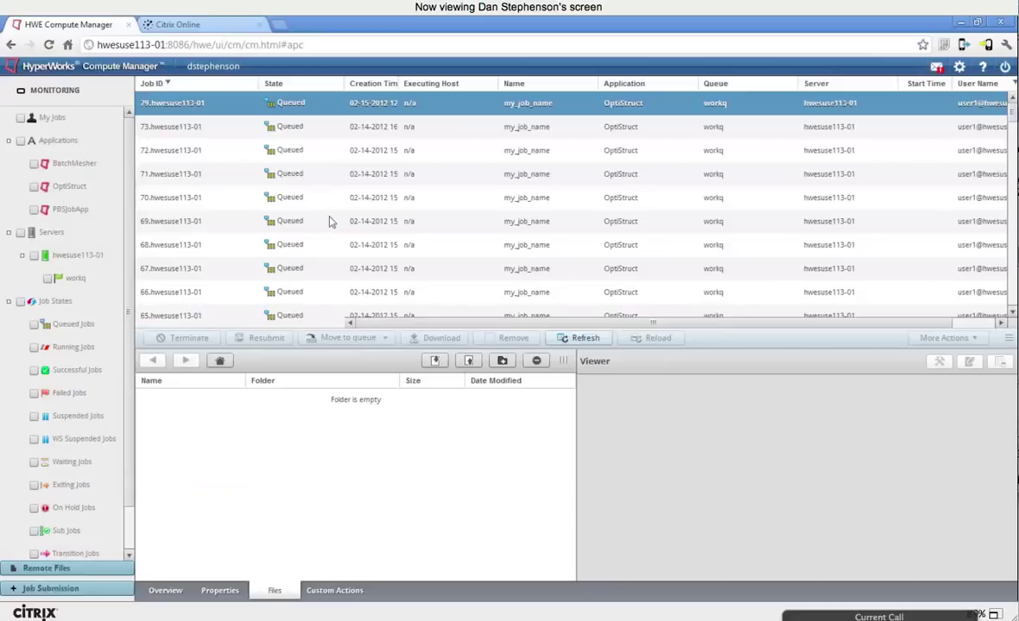
{"action": "scroll", "coordinate": [345, 229], "scroll_direction": "down", "scroll_amount": 3}
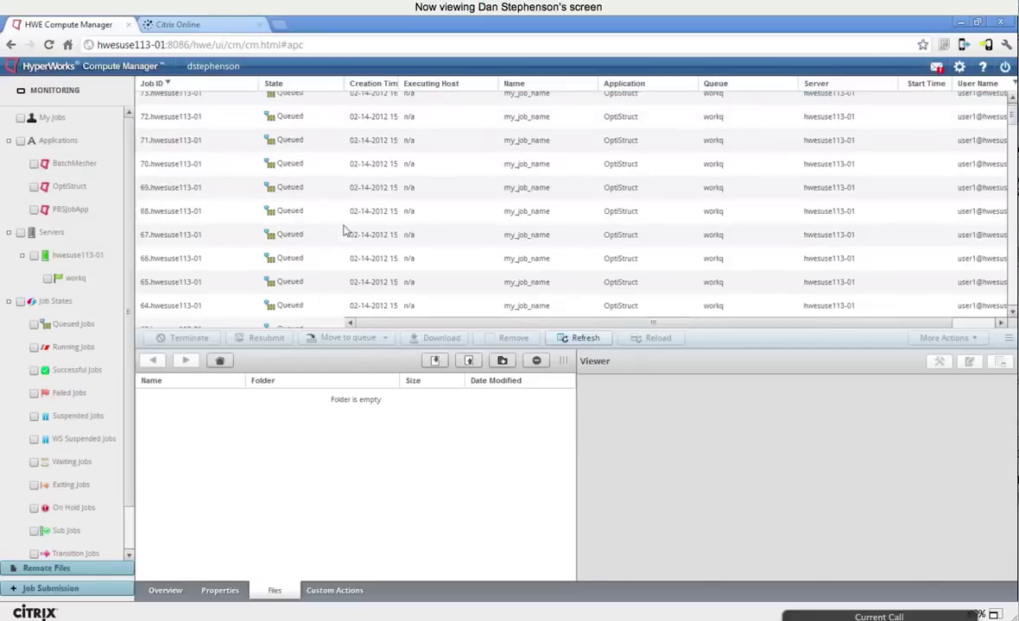
{"action": "left_click", "coordinate": [343, 216]}
{"action": "scroll", "coordinate": [177, 181], "scroll_direction": "up", "scroll_amount": 3}
{"action": "left_click", "coordinate": [163, 260]}
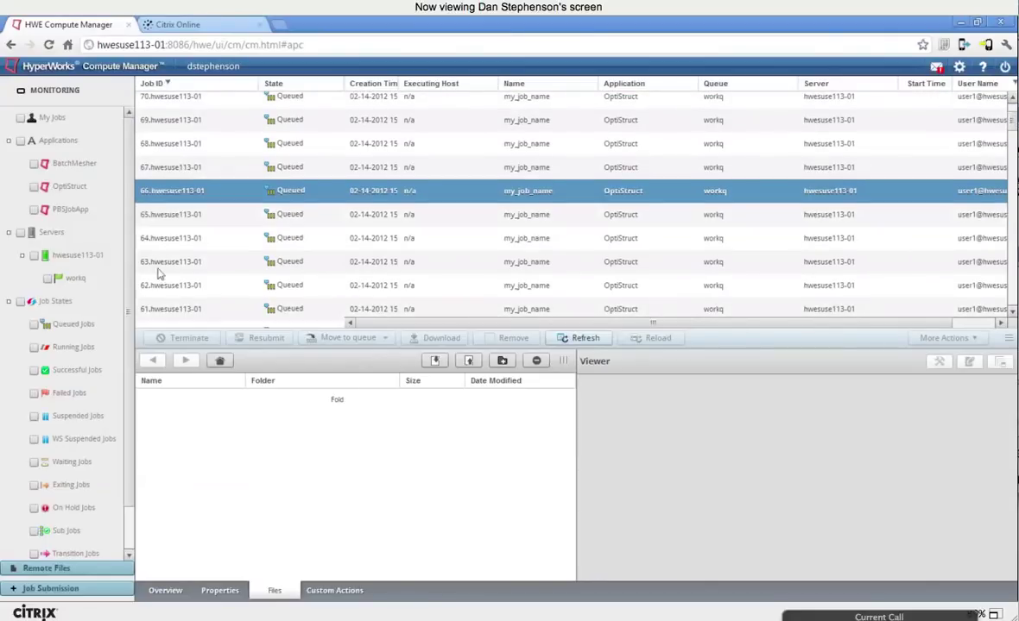
{"action": "scroll", "coordinate": [158, 268], "scroll_direction": "up", "scroll_amount": 1}
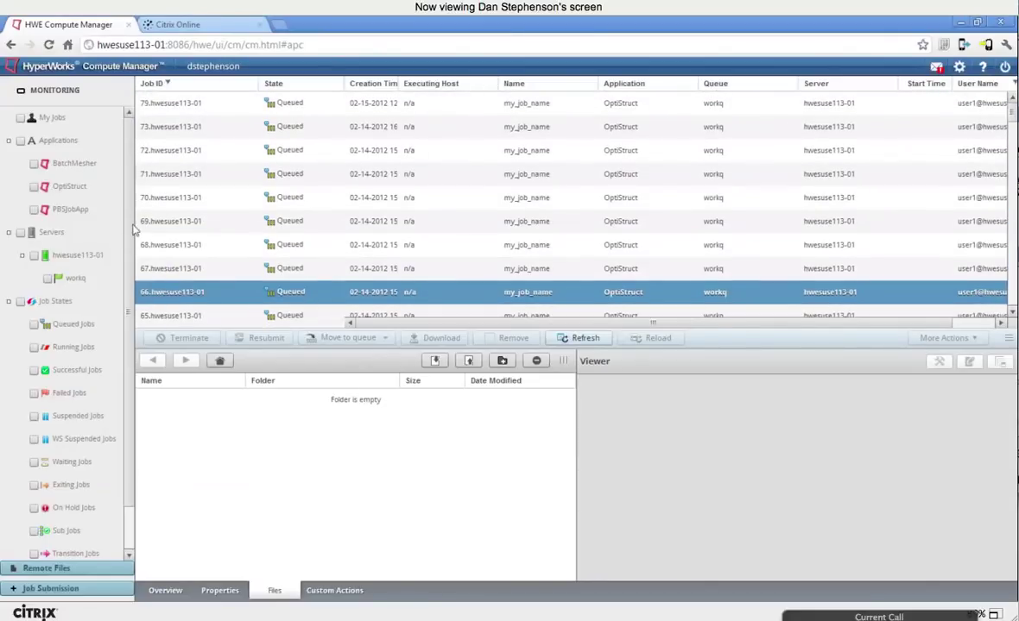
Step: Filter the monitoring list by My Jobs, the OptiStruct application and Successful Jobs
{"action": "left_click", "coordinate": [21, 117]}
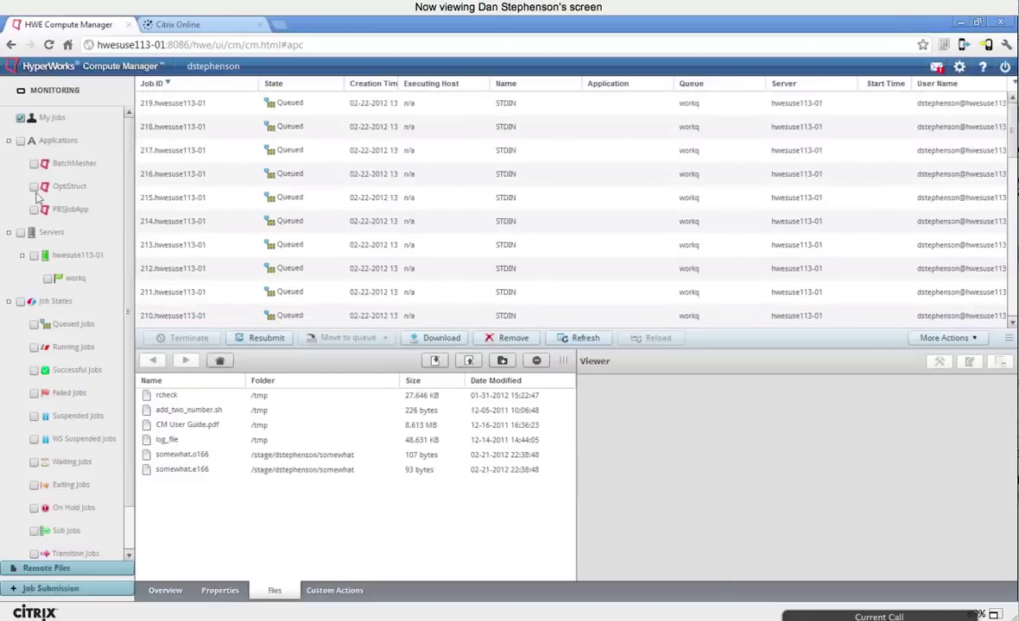
{"action": "left_click", "coordinate": [75, 195]}
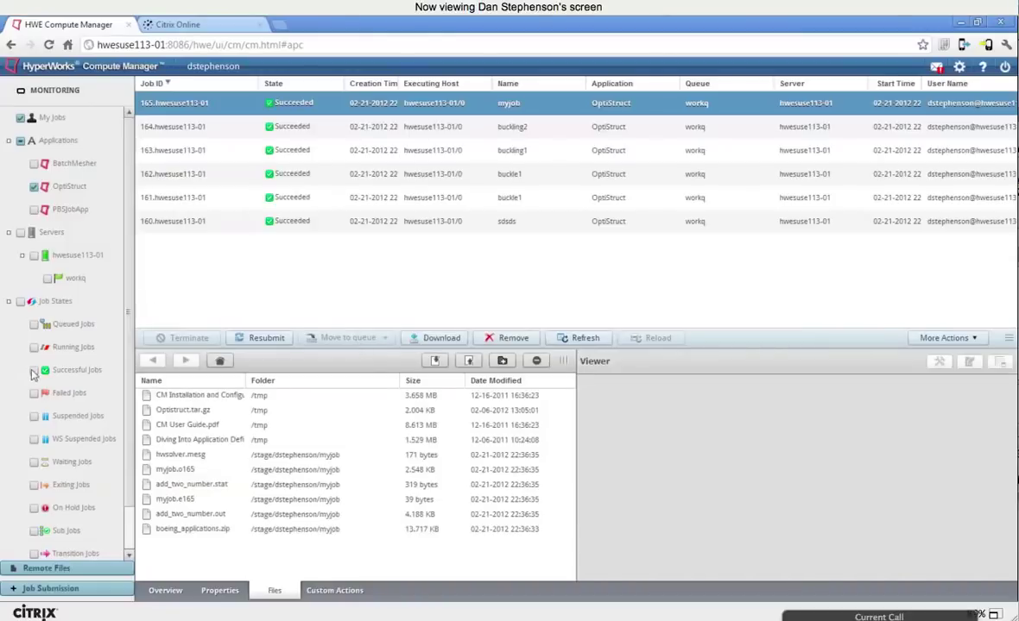
{"action": "left_click", "coordinate": [62, 369]}
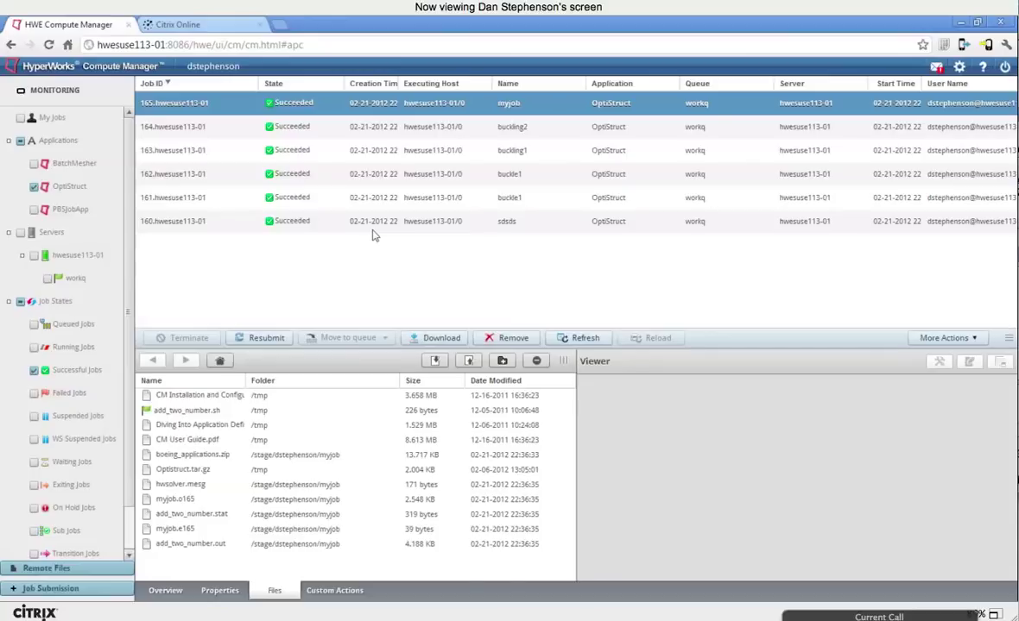
Step: Add an Account column to the job list from the State column's Columns menu
{"action": "left_click", "coordinate": [337, 84]}
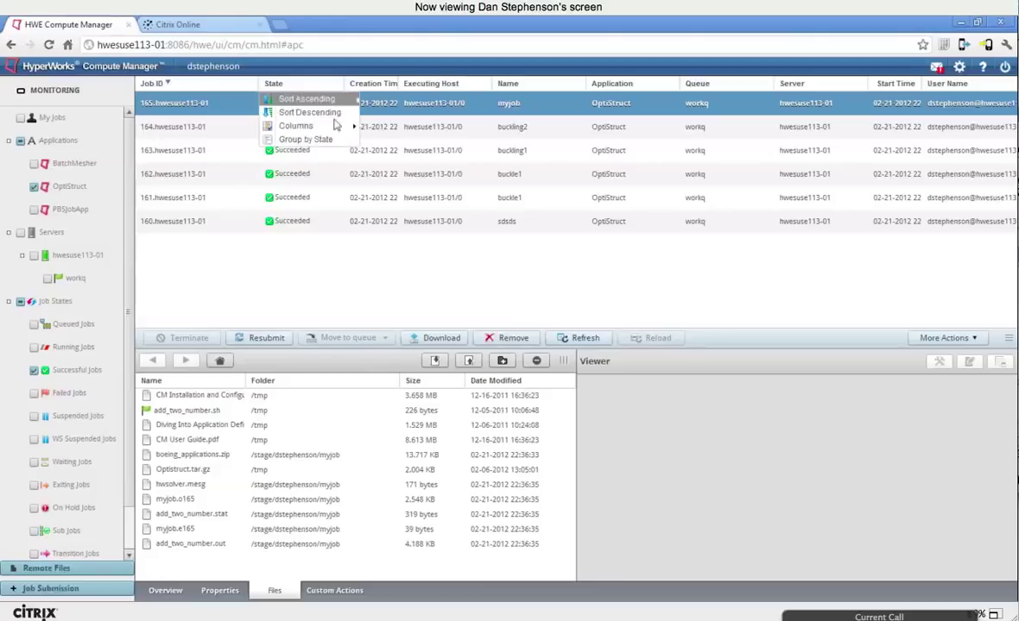
{"action": "mouse_move", "coordinate": [336, 127]}
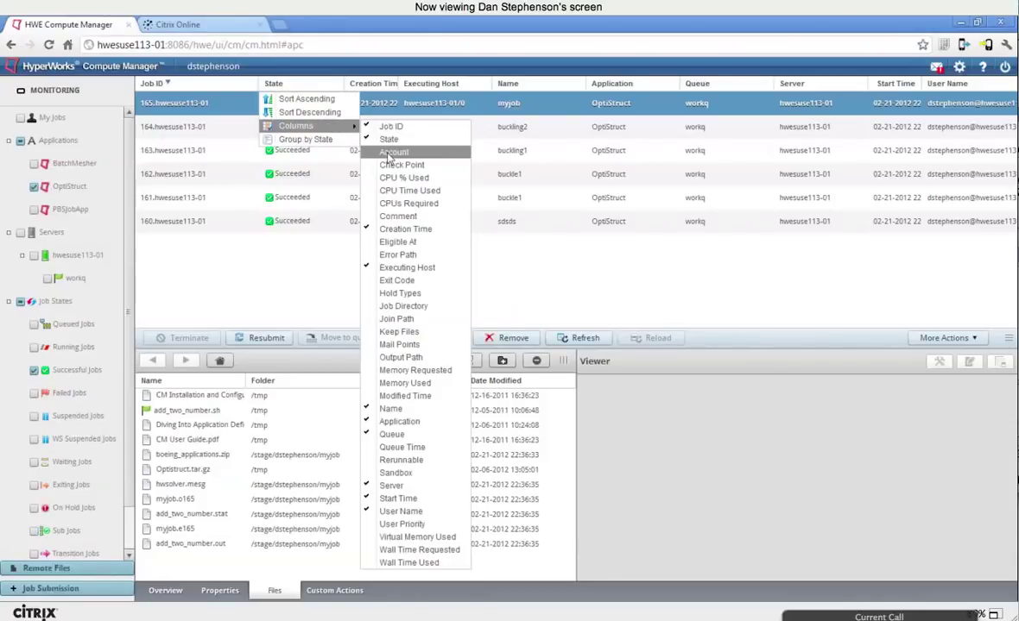
{"action": "left_click", "coordinate": [392, 153]}
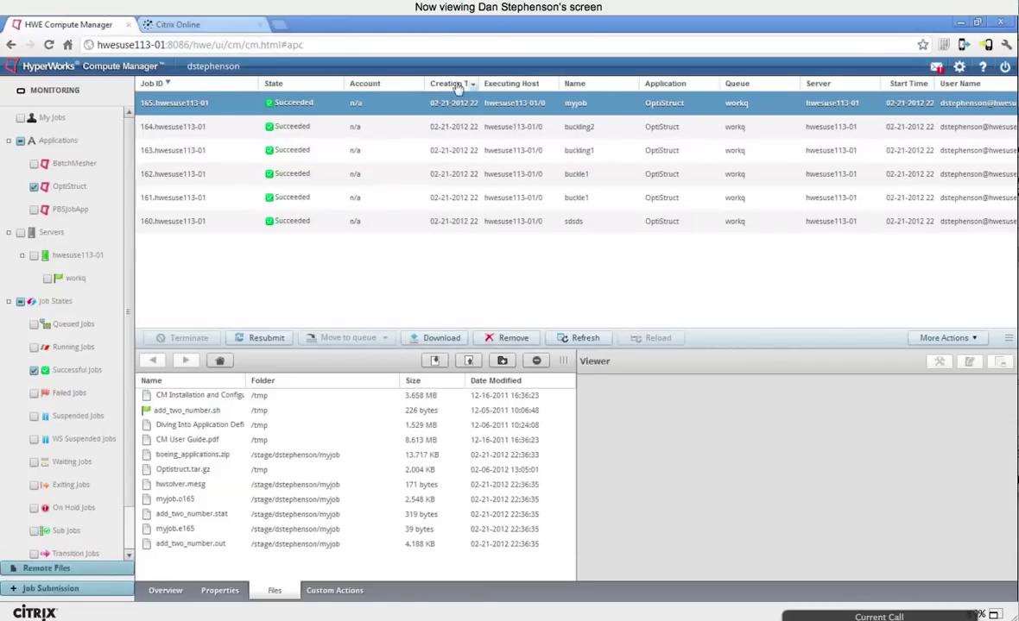
Step: Group the jobs by Executing Host and select the buckling2 job
{"action": "left_click", "coordinate": [511, 84]}
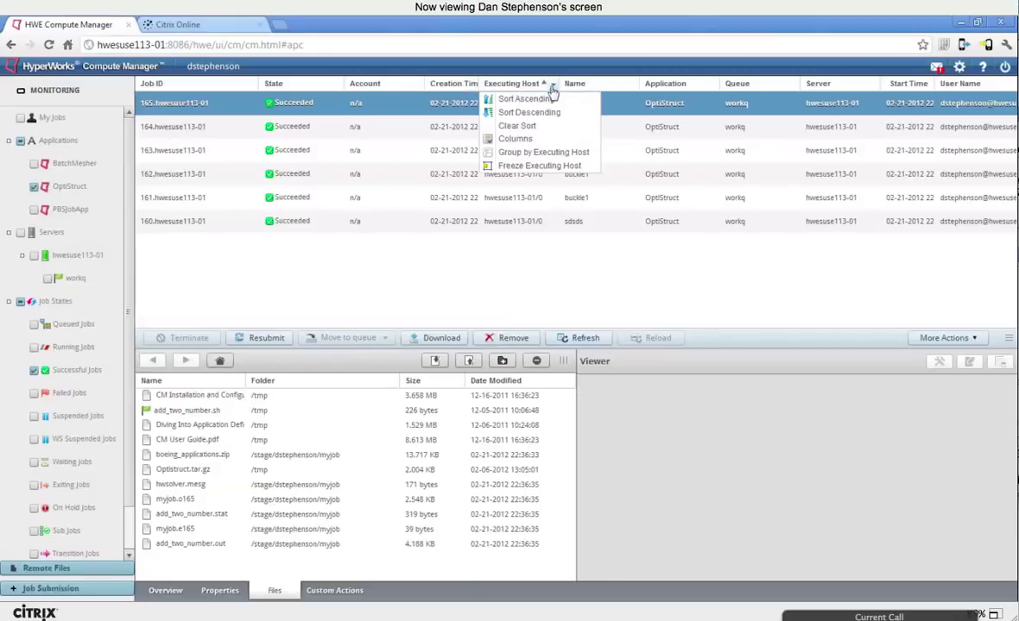
{"action": "left_click", "coordinate": [552, 154]}
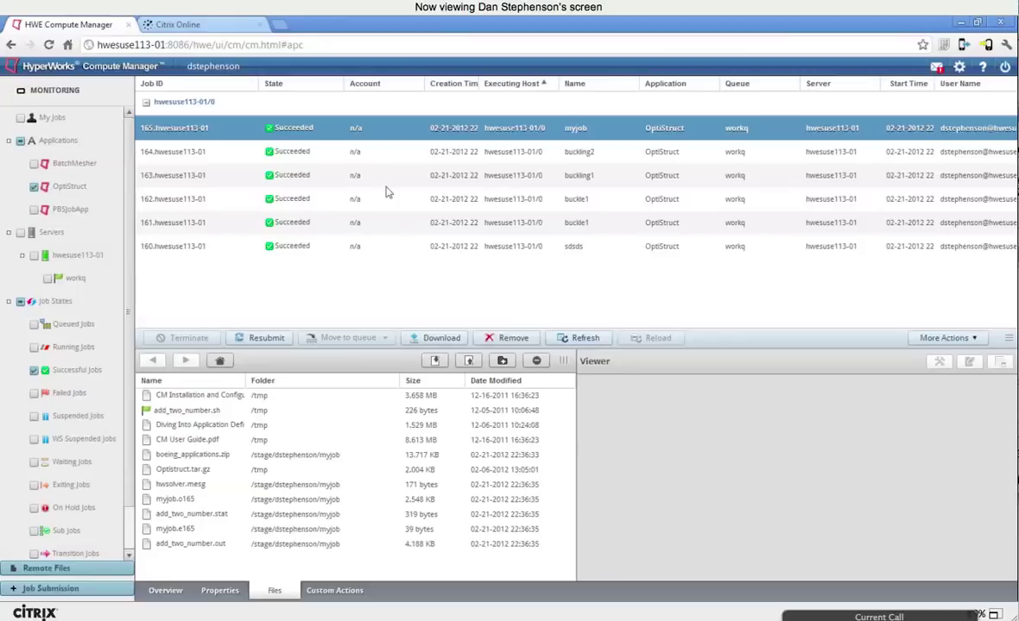
{"action": "key", "text": "Down"}
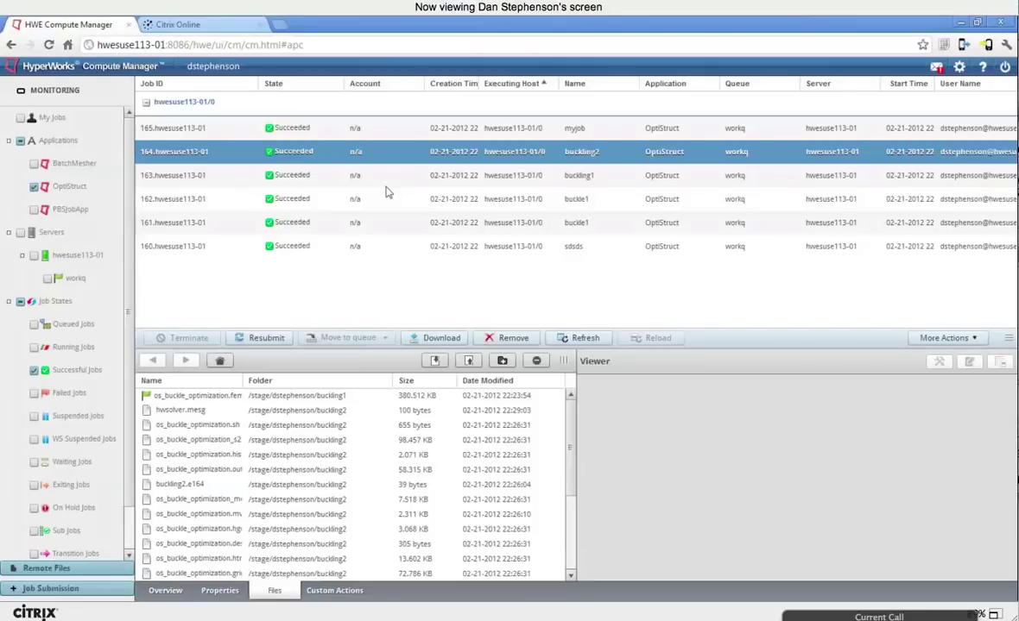
Step: Select job 165 myjob, make the lower details panel taller, and show its Properties
{"action": "left_click", "coordinate": [194, 128]}
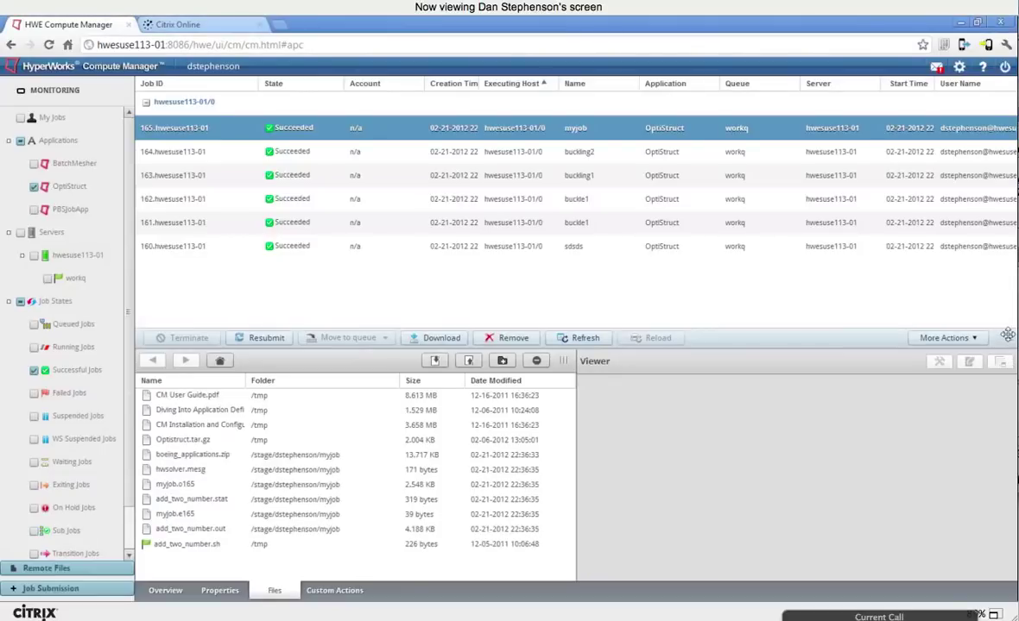
{"action": "left_click_drag", "start_coordinate": [1008, 335], "coordinate": [932, 290]}
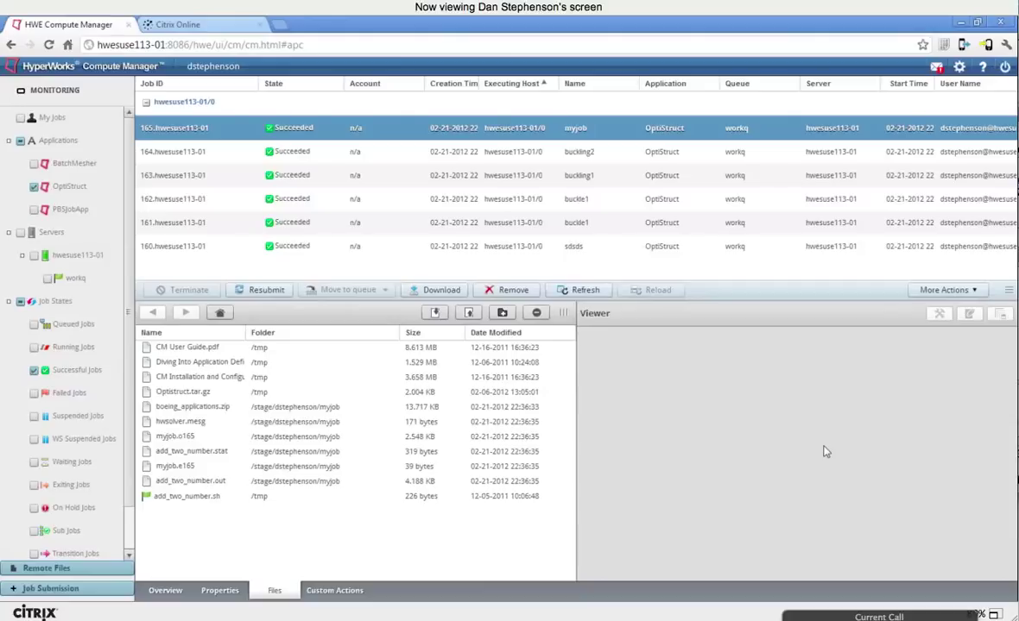
{"action": "left_click", "coordinate": [165, 591]}
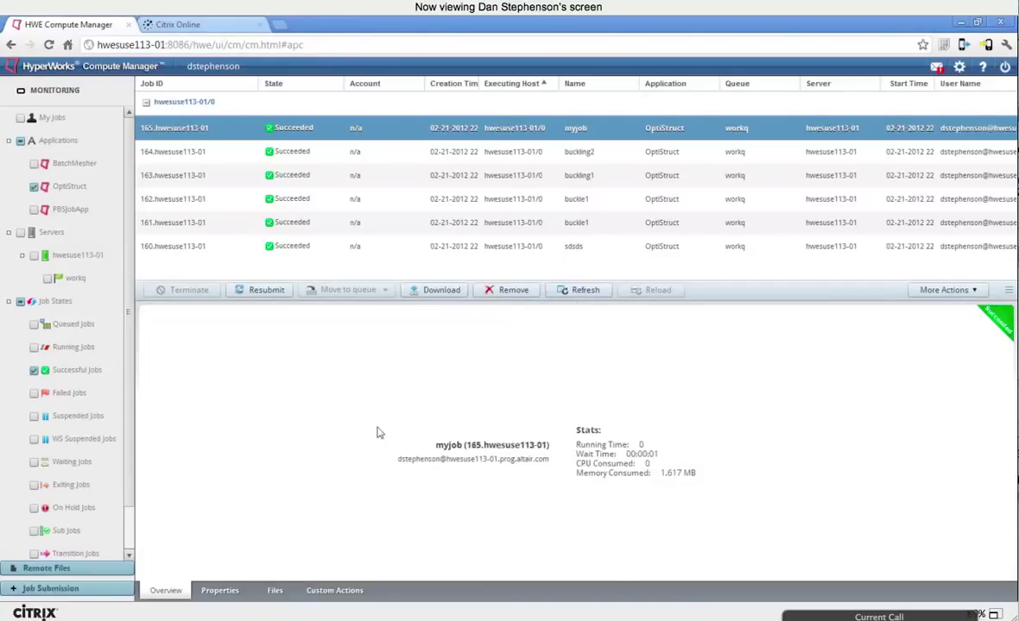
{"action": "left_click", "coordinate": [220, 590]}
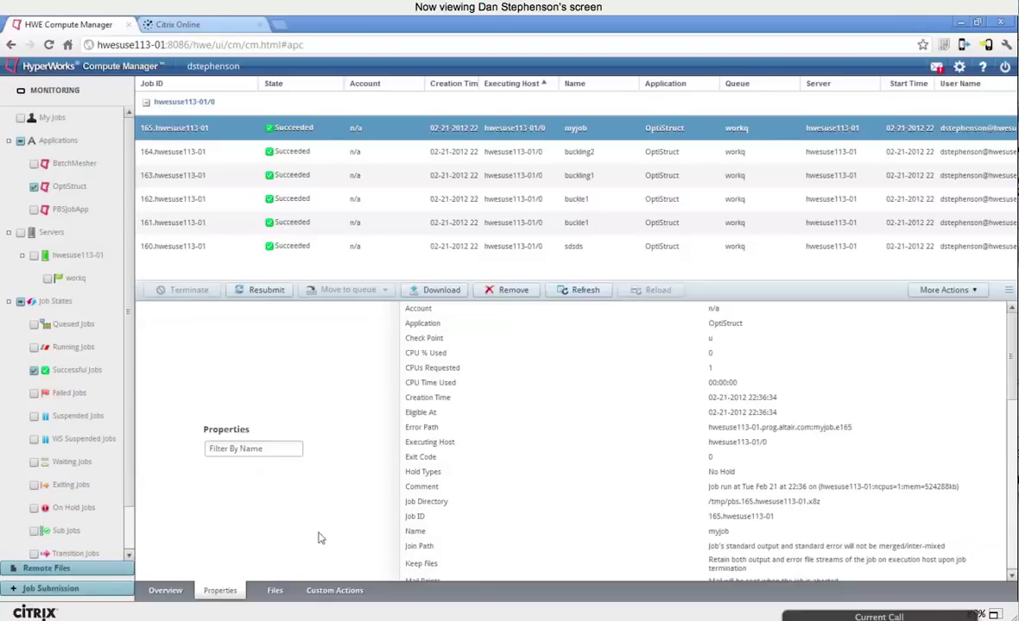
Step: Filter myjob's properties by name with 'mem', then show the job's Files list
{"action": "left_click", "coordinate": [518, 427]}
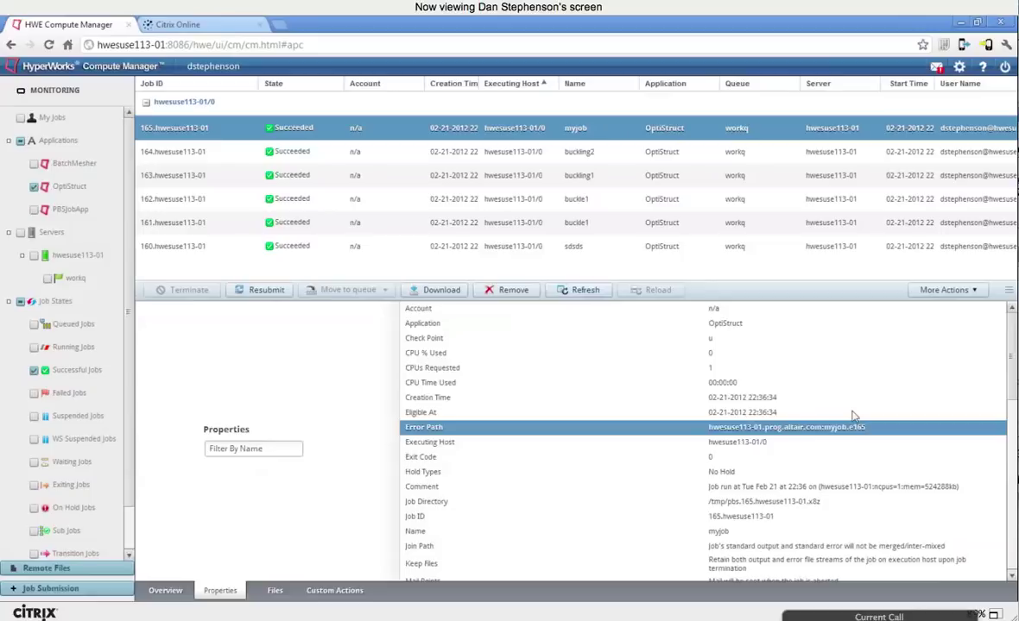
{"action": "scroll", "coordinate": [853, 416], "scroll_direction": "down", "scroll_amount": 2}
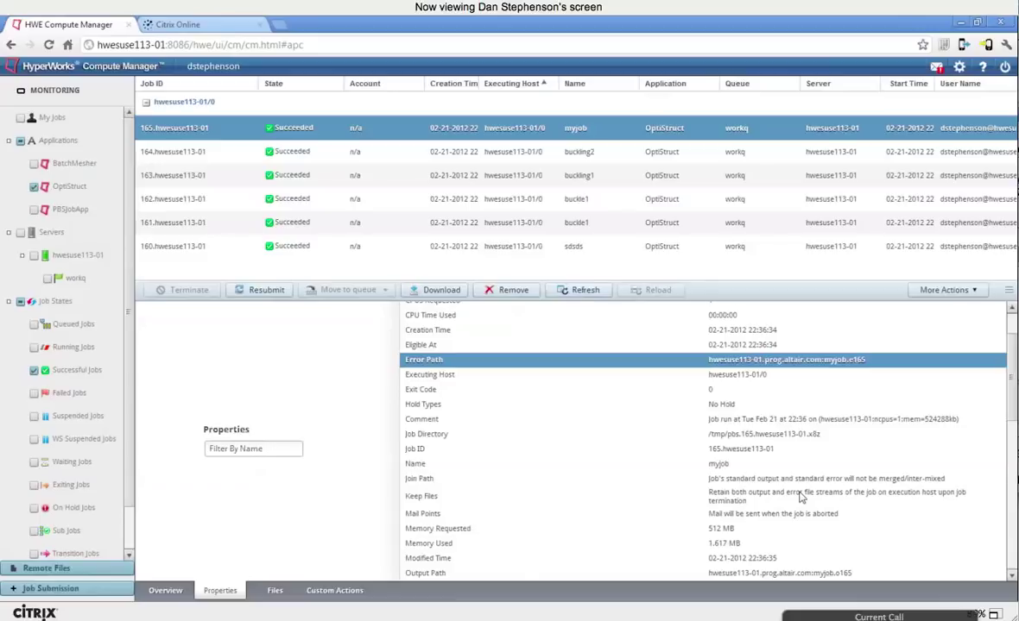
{"action": "left_click", "coordinate": [253, 448]}
{"action": "type", "text": "mem"}
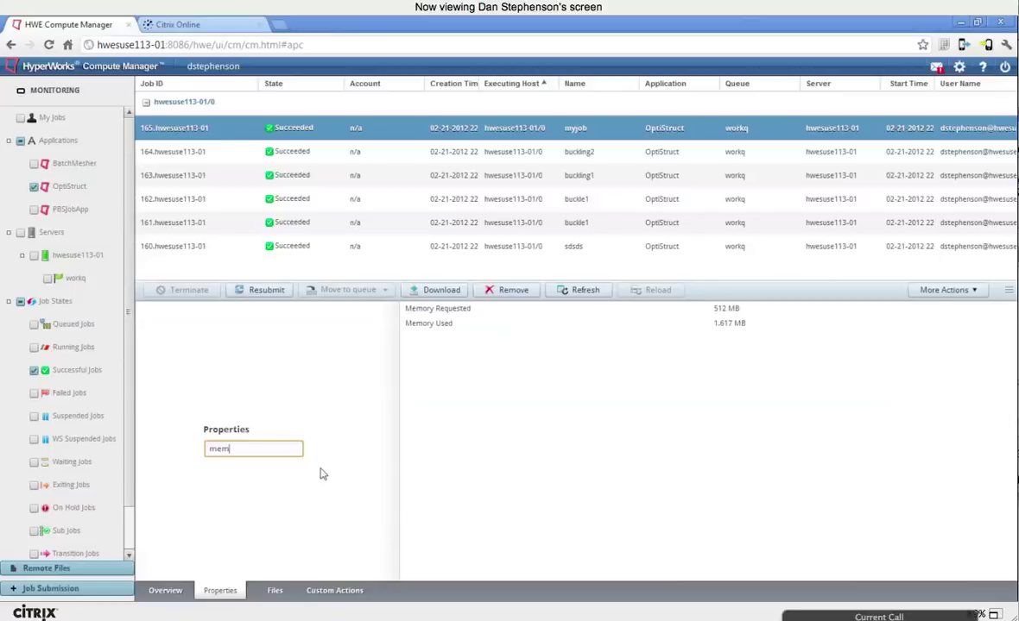
{"action": "left_click", "coordinate": [274, 591]}
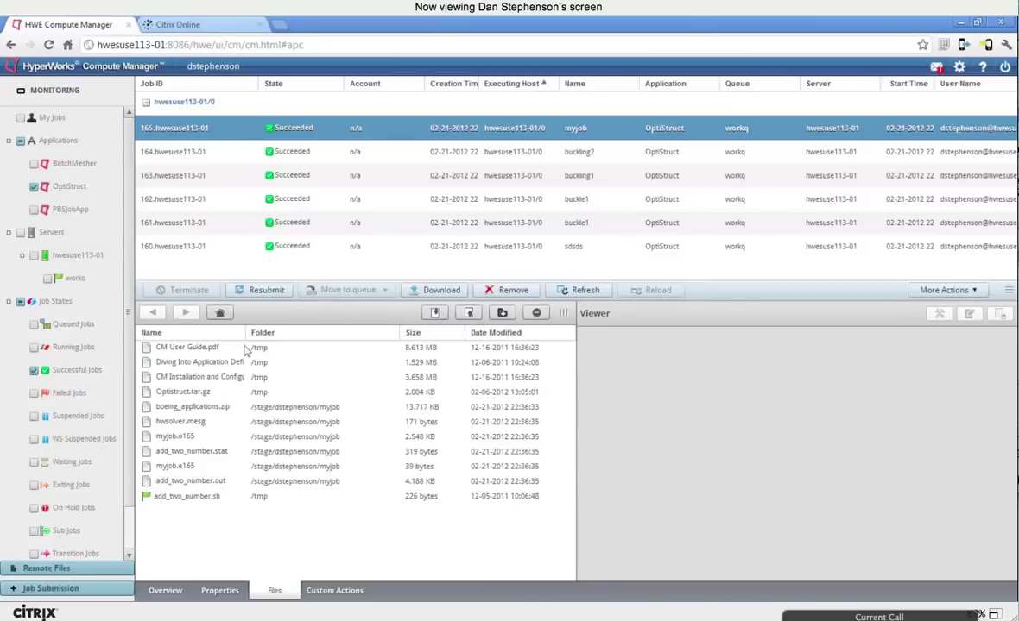
Step: Widen the Name column of myjob's files, select add_two_number.stat, then pick job buckling2
{"action": "left_click_drag", "start_coordinate": [244, 334], "coordinate": [363, 333]}
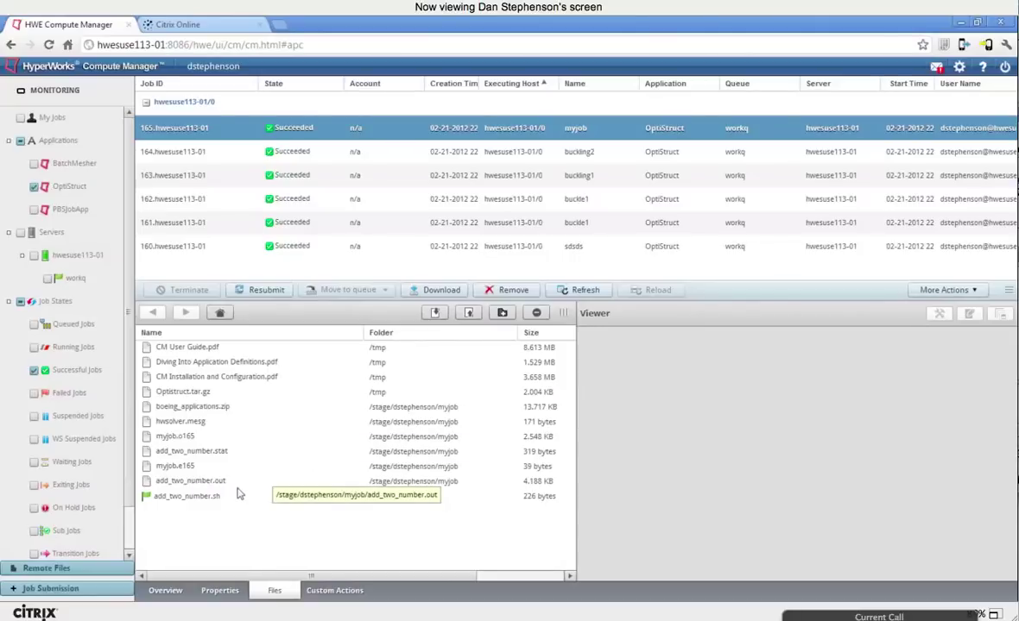
{"action": "left_click", "coordinate": [198, 452]}
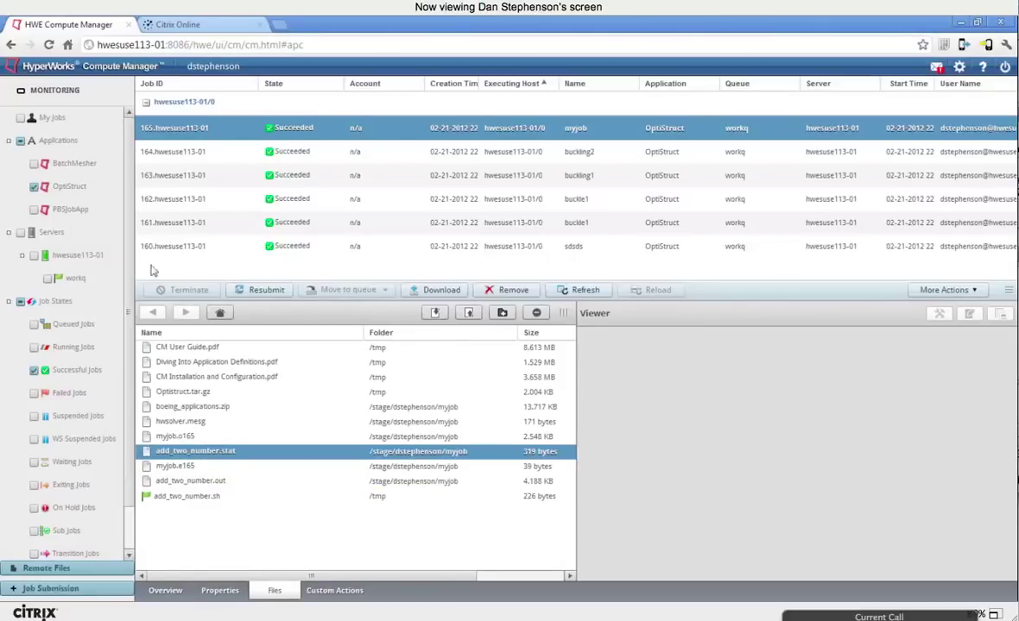
{"action": "left_click", "coordinate": [216, 152]}
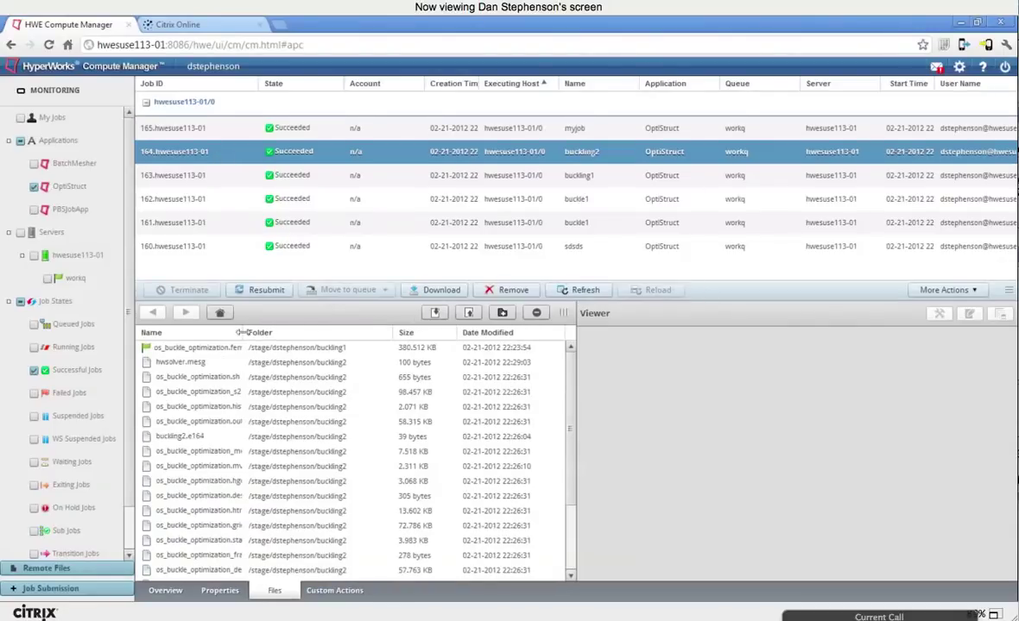
Step: Widen the Name column and scroll through buckling2's os_buckle_optimization output files
{"action": "left_click_drag", "start_coordinate": [257, 332], "coordinate": [316, 333]}
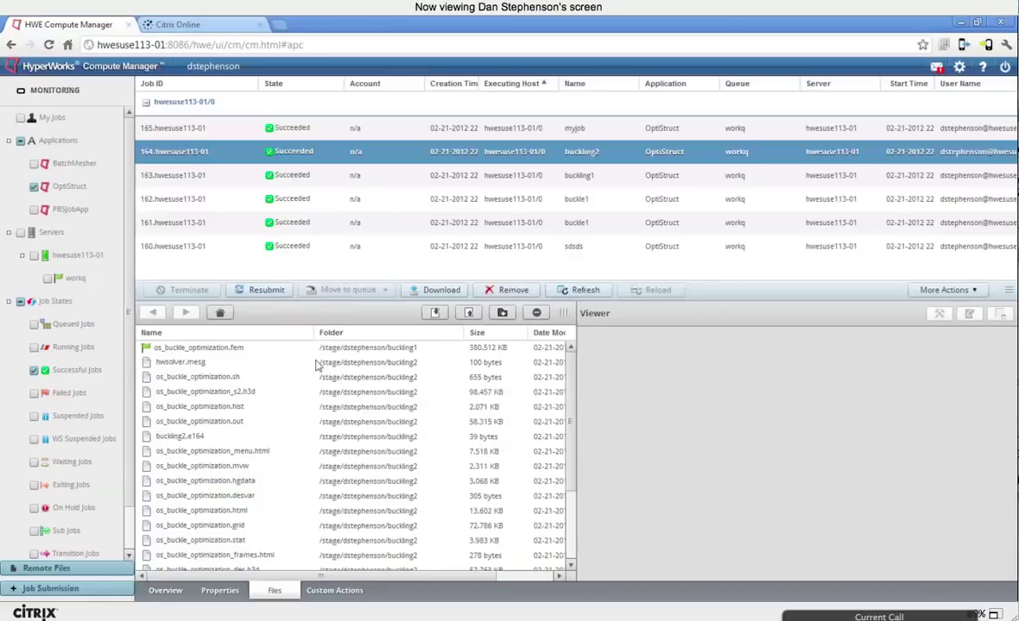
{"action": "scroll", "coordinate": [259, 453], "scroll_direction": "down", "scroll_amount": 3}
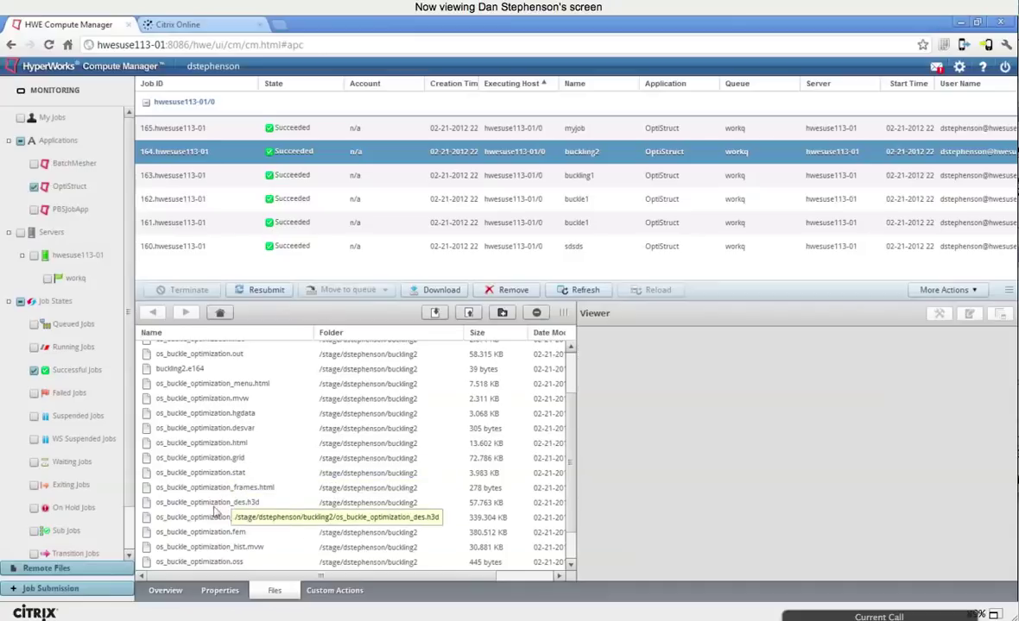
Step: Open os_buckle_optimization.html in the Viewer and scroll through the OptiStruct 11.0 report
{"action": "left_click", "coordinate": [224, 446]}
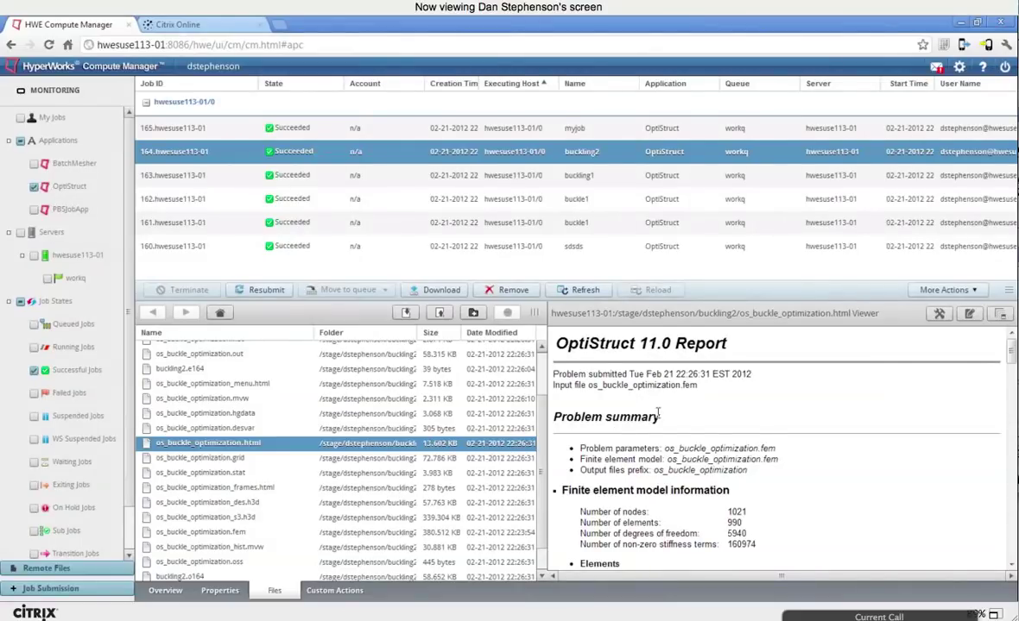
{"action": "scroll", "coordinate": [647, 423], "scroll_direction": "down", "scroll_amount": 3}
{"action": "scroll", "coordinate": [659, 438], "scroll_direction": "down", "scroll_amount": 4}
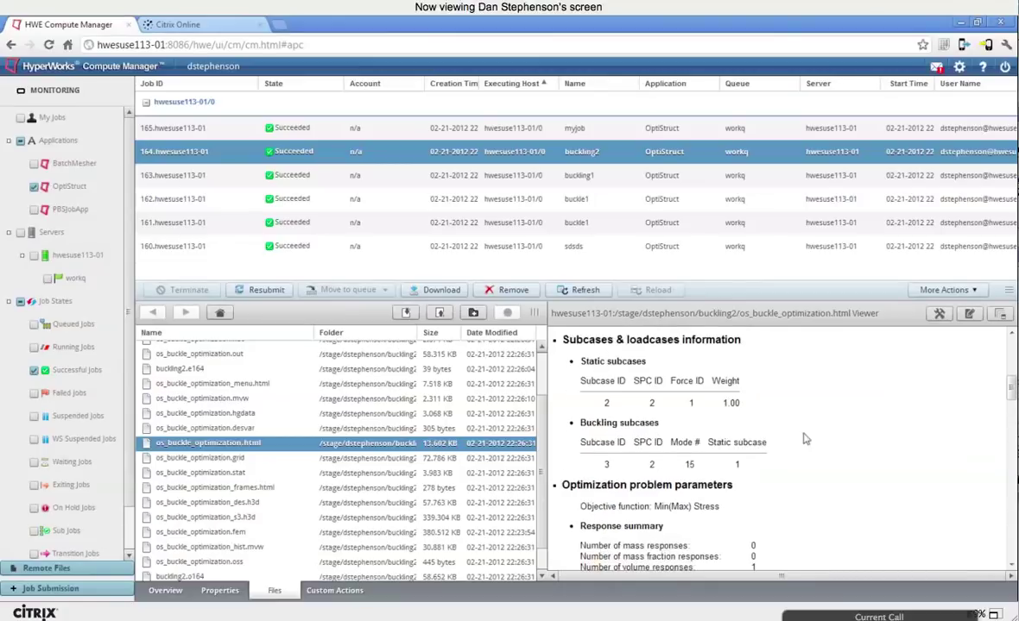
Step: Maximize the report, insert the line 'asdasd' after </head> in its HTML source, and save
{"action": "left_click", "coordinate": [1002, 314]}
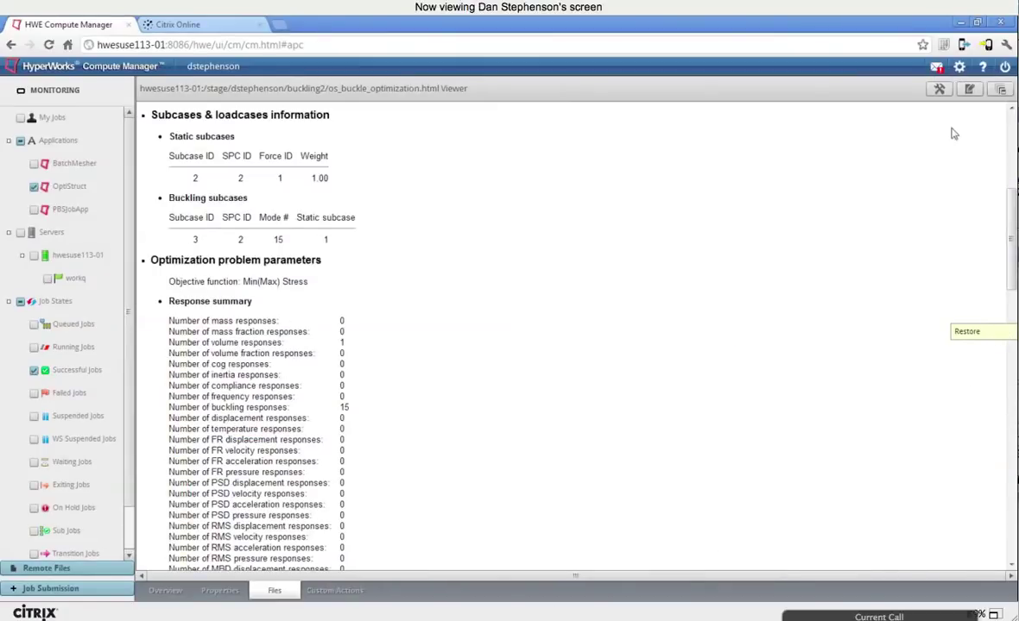
{"action": "left_click", "coordinate": [971, 92]}
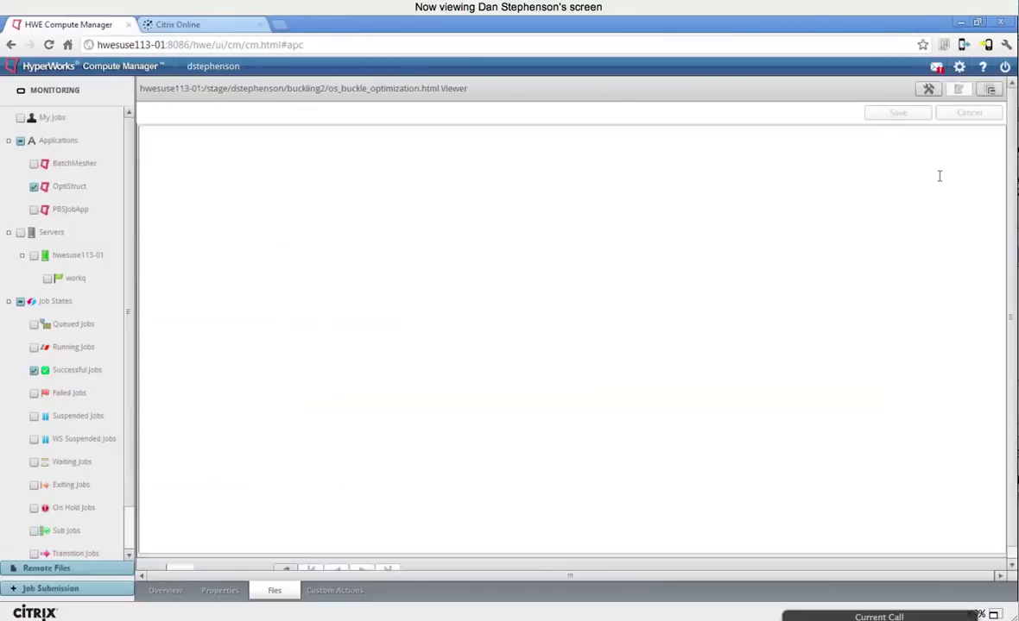
{"action": "left_click", "coordinate": [221, 264]}
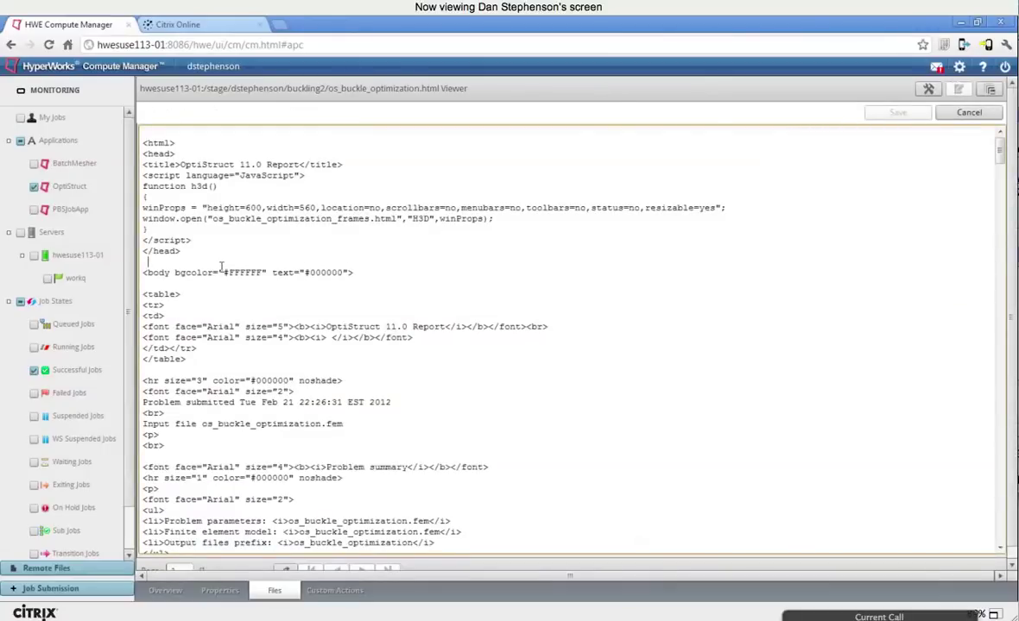
{"action": "key", "text": "Return"}
{"action": "key", "text": "Return"}
{"action": "key", "text": "Return"}
{"action": "type", "text": "asdasd"}
{"action": "key", "text": "Return"}
{"action": "key", "text": "Return"}
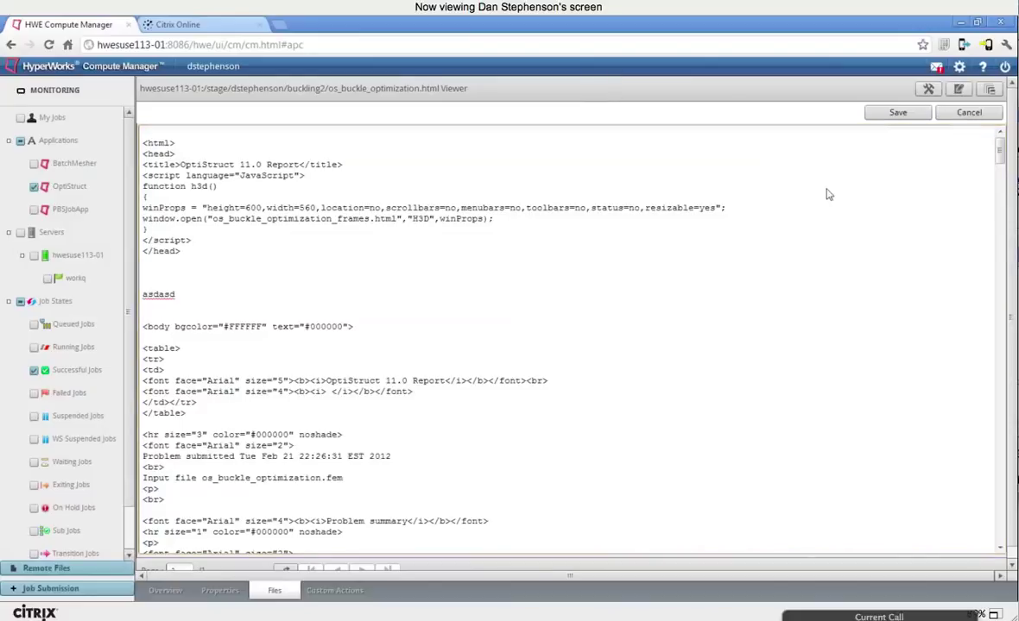
{"action": "left_click", "coordinate": [465, 314]}
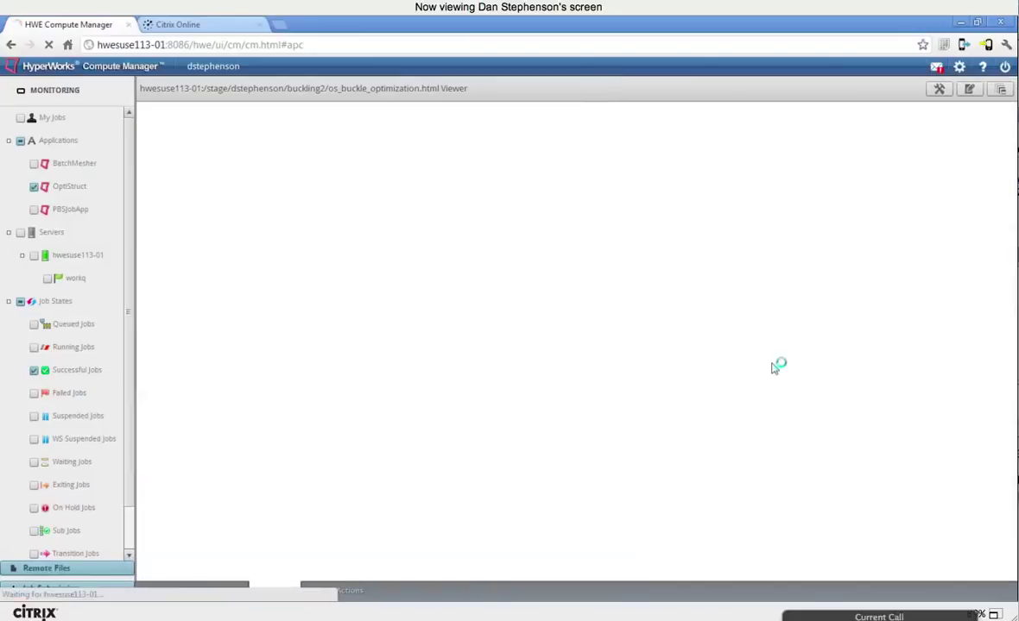
Step: Dismiss the save alert, restore the split job view, and open os_buckle_optimization.oss
{"action": "left_click", "coordinate": [483, 320]}
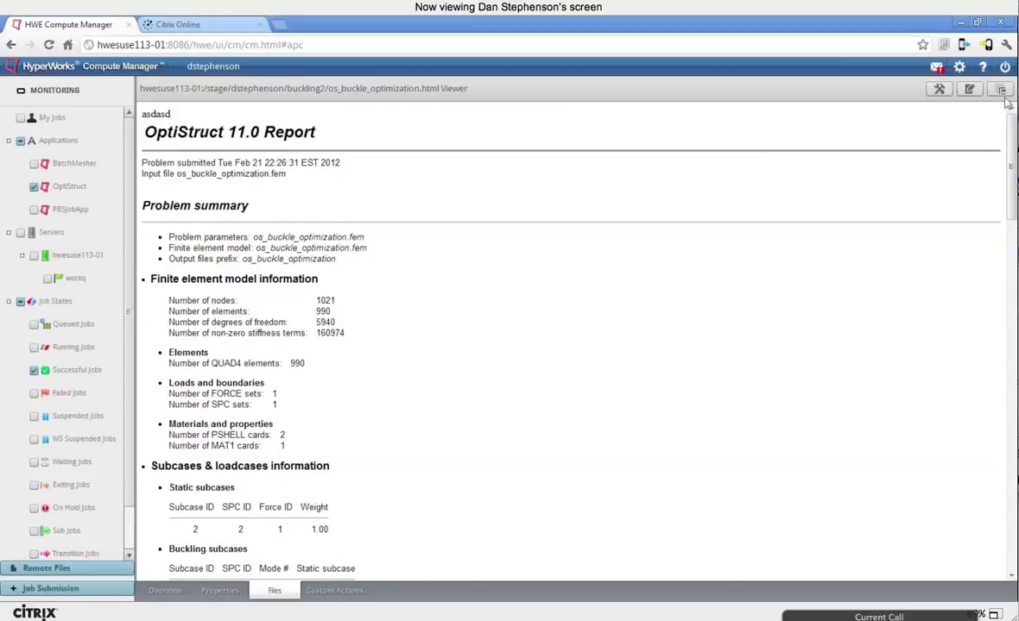
{"action": "left_click", "coordinate": [1002, 88]}
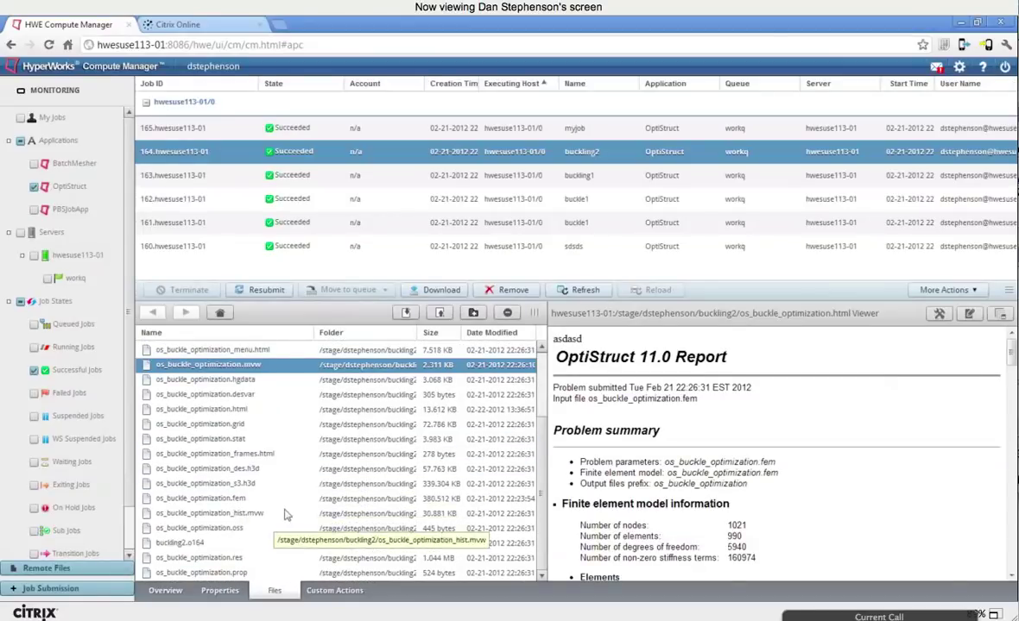
{"action": "double_click", "coordinate": [226, 532]}
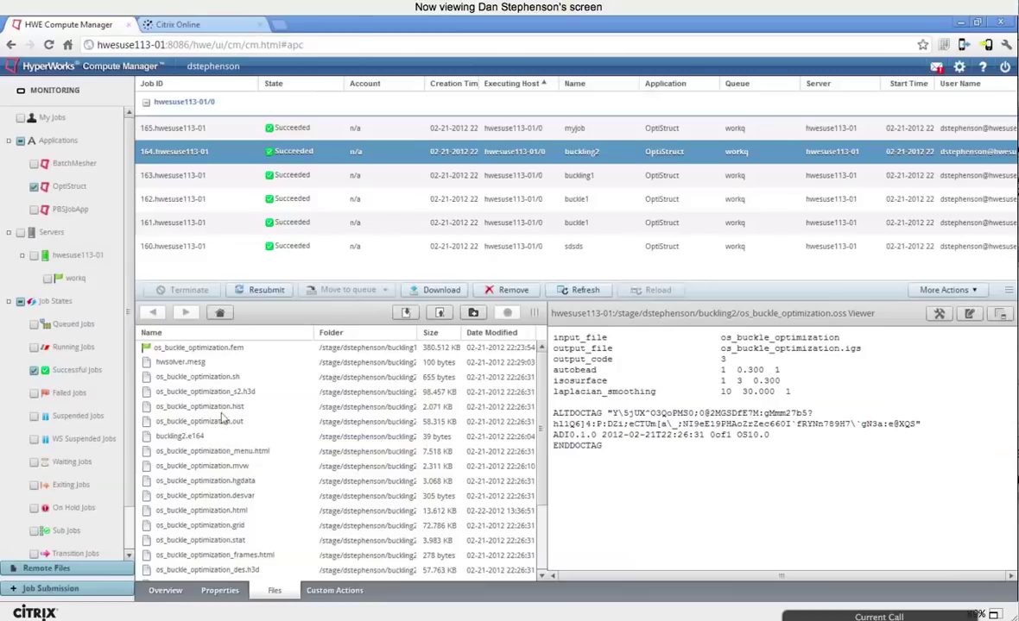
Step: Download os_buckle_optimization.sh, view the hwsolver.mesg infeasible-design message, and open the resubmission form
{"action": "left_click", "coordinate": [193, 381]}
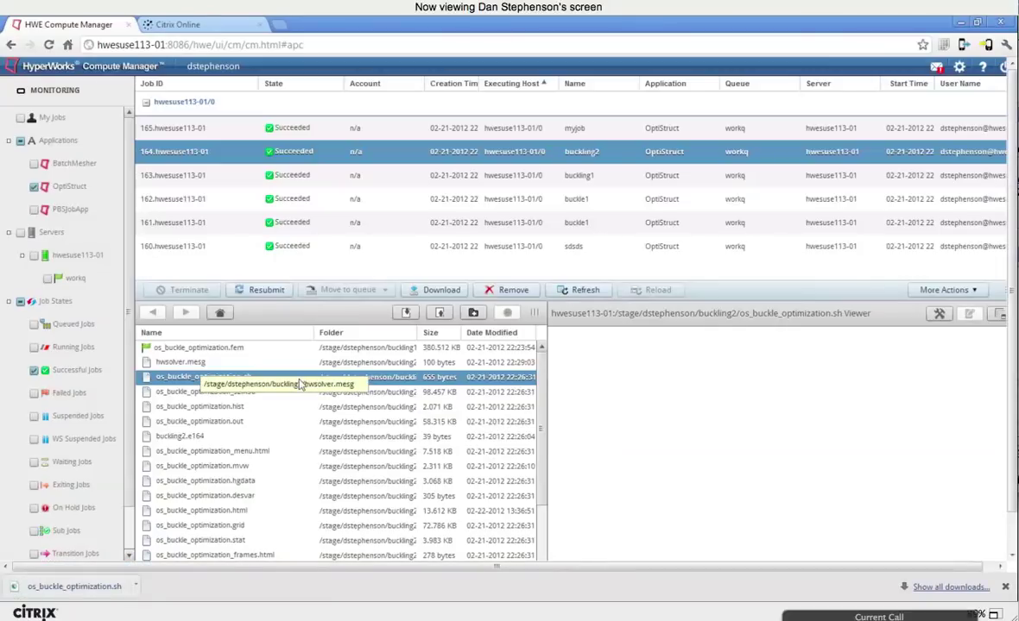
{"action": "left_click", "coordinate": [278, 359]}
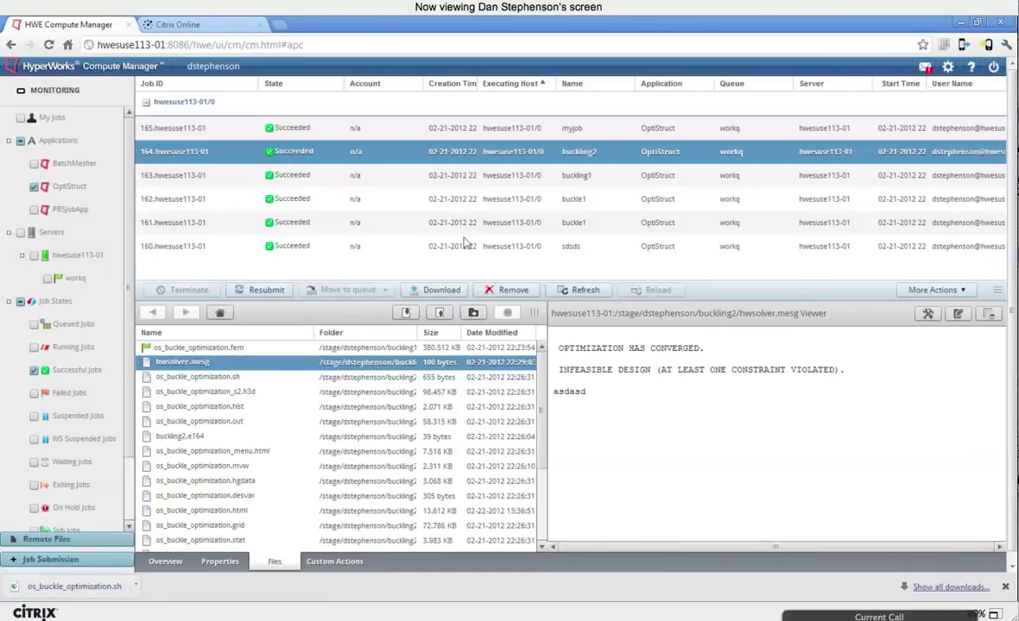
{"action": "left_click", "coordinate": [267, 291]}
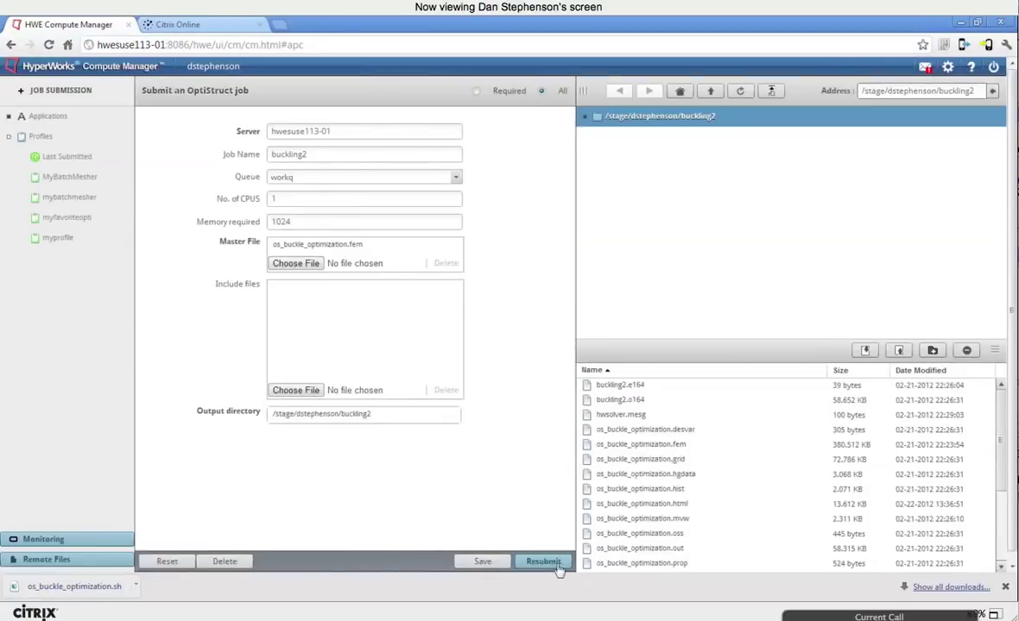
Step: Resubmit the pre-filled buckling2 OptiStruct job, acknowledge it as job 220, and open Remote Files
{"action": "left_click", "coordinate": [556, 565]}
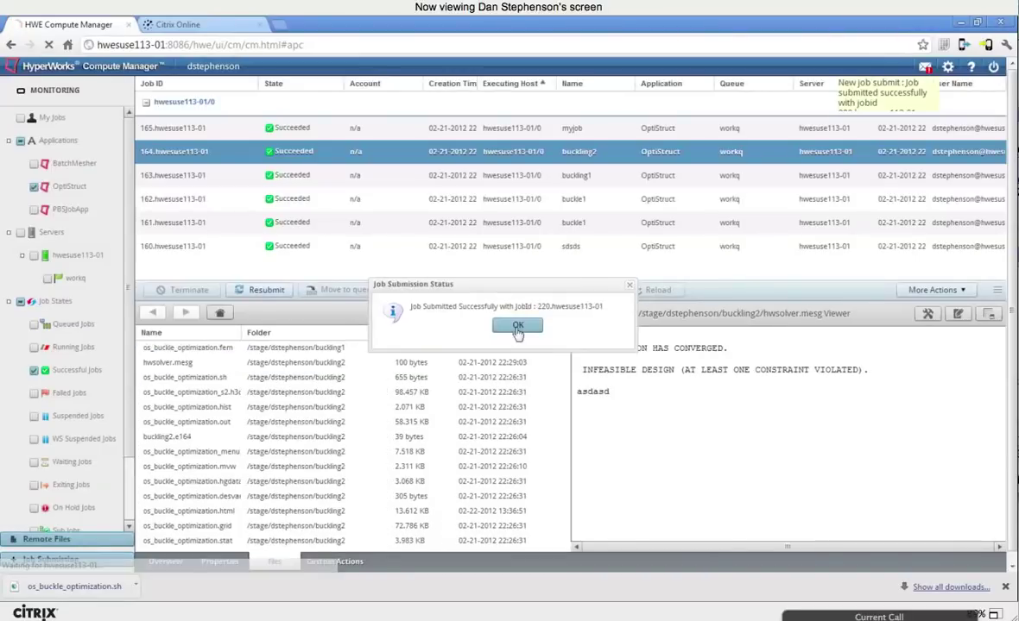
{"action": "left_click", "coordinate": [518, 325]}
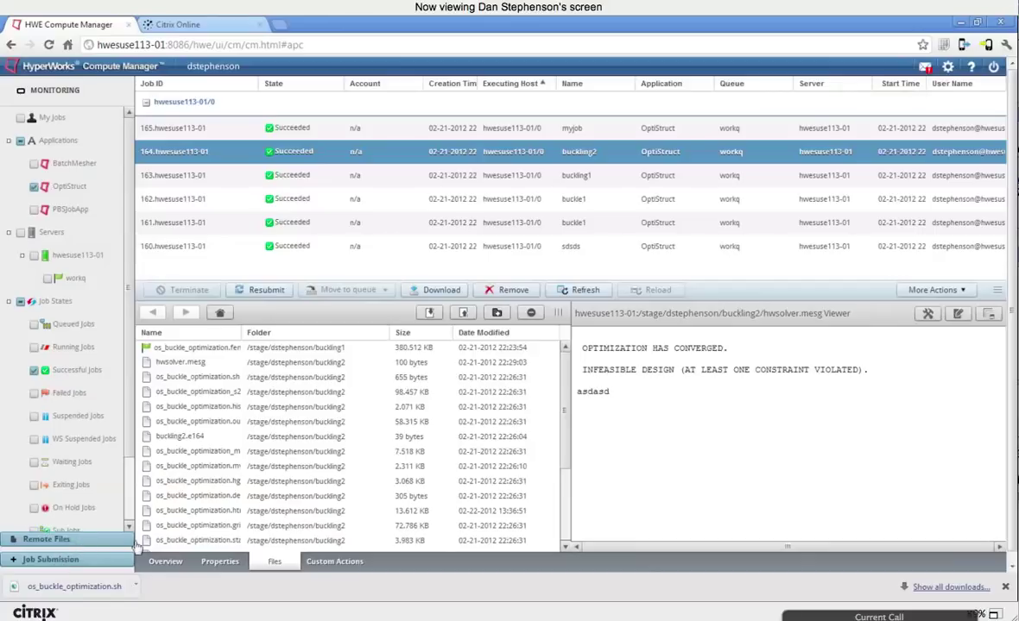
{"action": "left_click", "coordinate": [48, 539]}
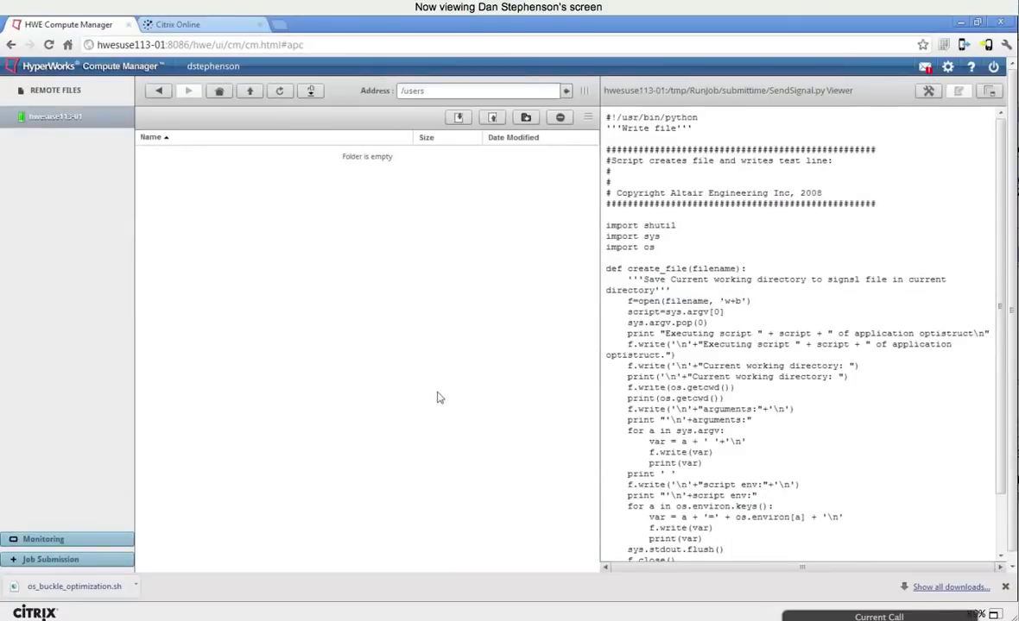
Step: Browse the remote /tmp folder via the Address field, then return to Job Submission
{"action": "left_click", "coordinate": [462, 93]}
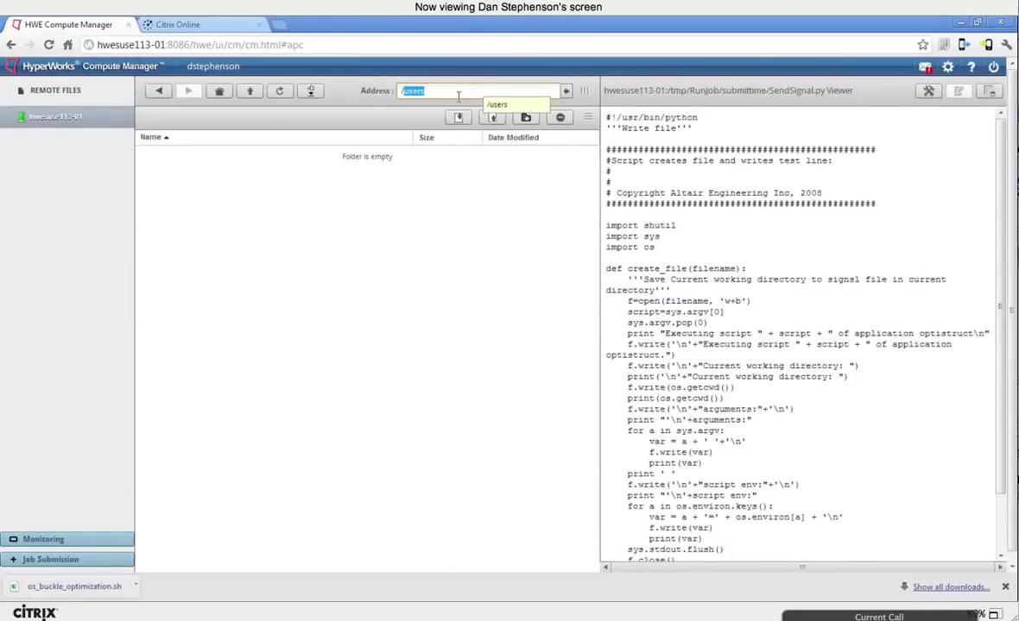
{"action": "type", "text": "/tmp"}
{"action": "key", "text": "Return"}
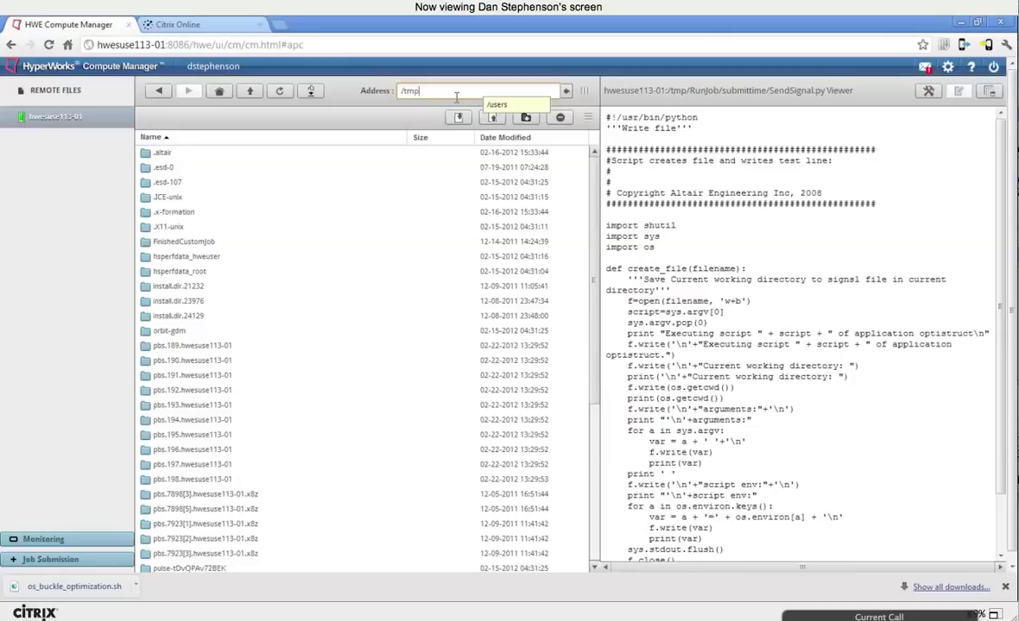
{"action": "left_click", "coordinate": [43, 560]}
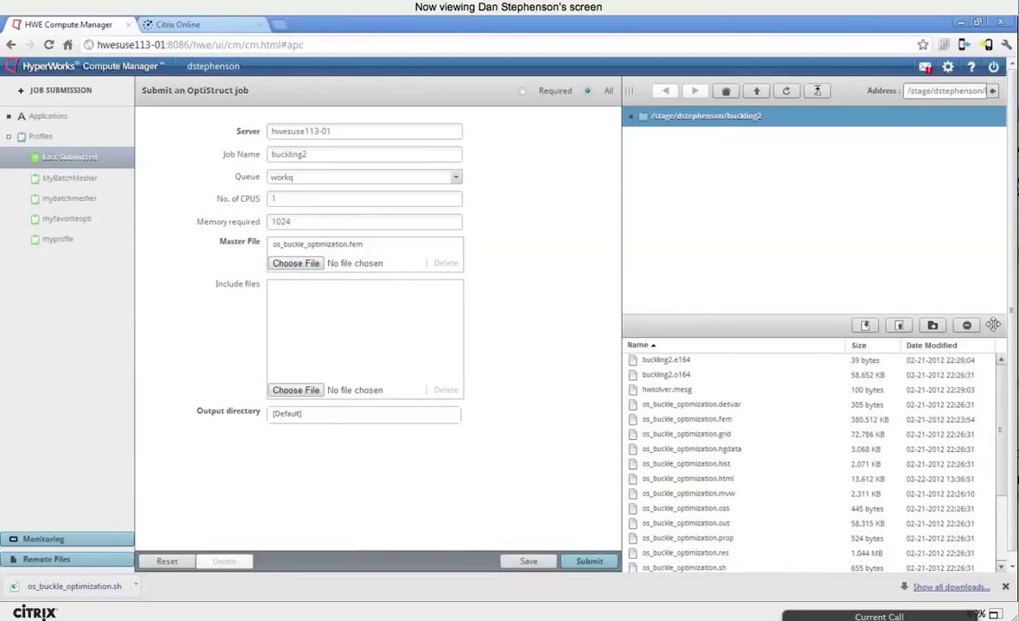
Step: Widen the file pane and Name column, then return to Remote Files listing /tmp beside SendSignal.py
{"action": "left_click_drag", "start_coordinate": [993, 322], "coordinate": [993, 313]}
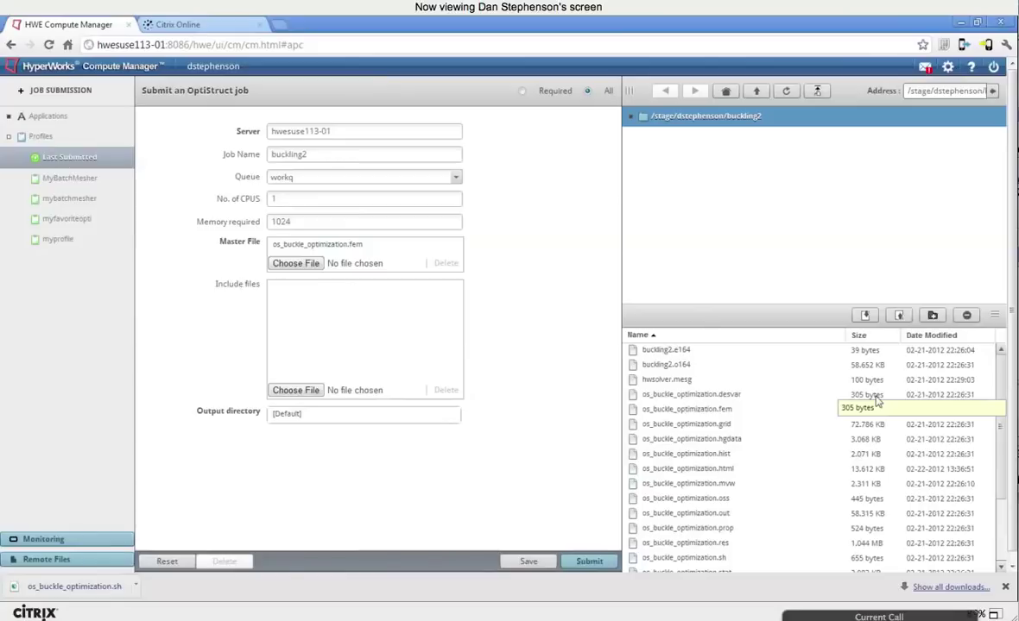
{"action": "left_click", "coordinate": [51, 543]}
{"action": "left_click", "coordinate": [48, 549]}
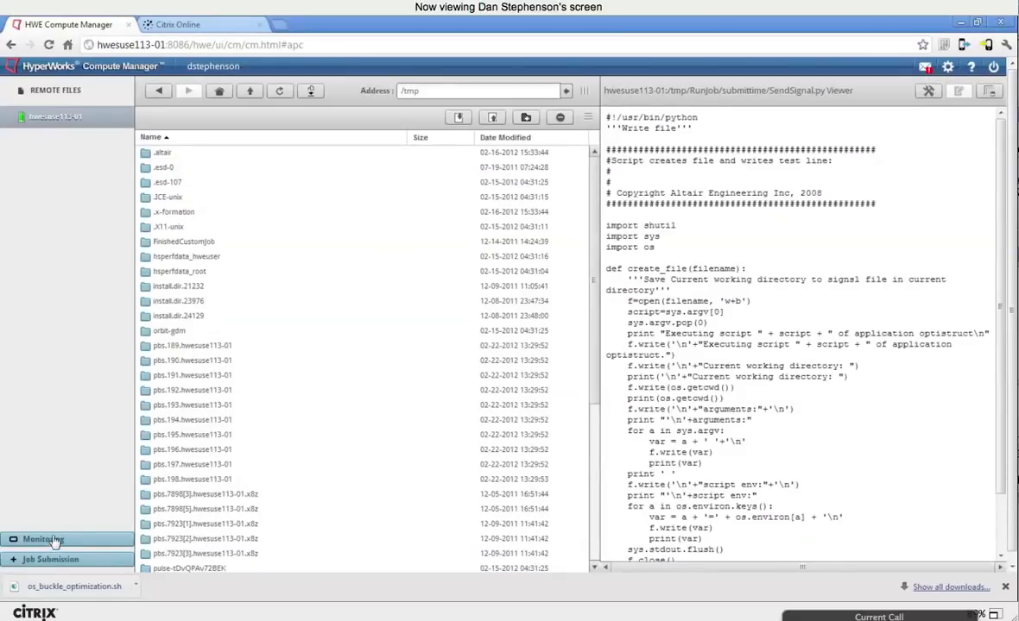
{"action": "left_click", "coordinate": [52, 541]}
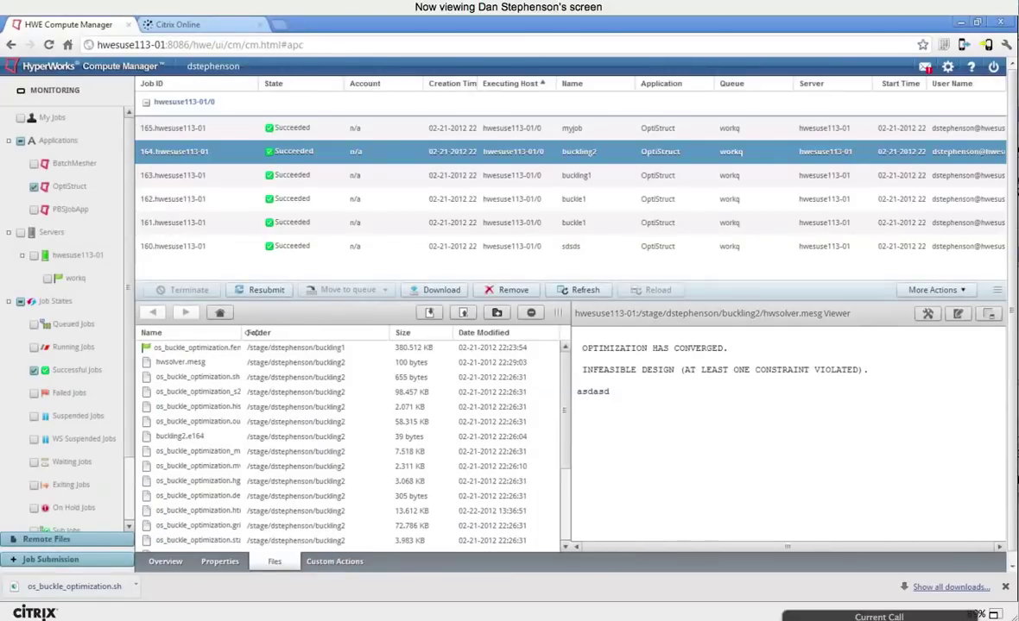
{"action": "left_click_drag", "start_coordinate": [251, 333], "coordinate": [317, 333]}
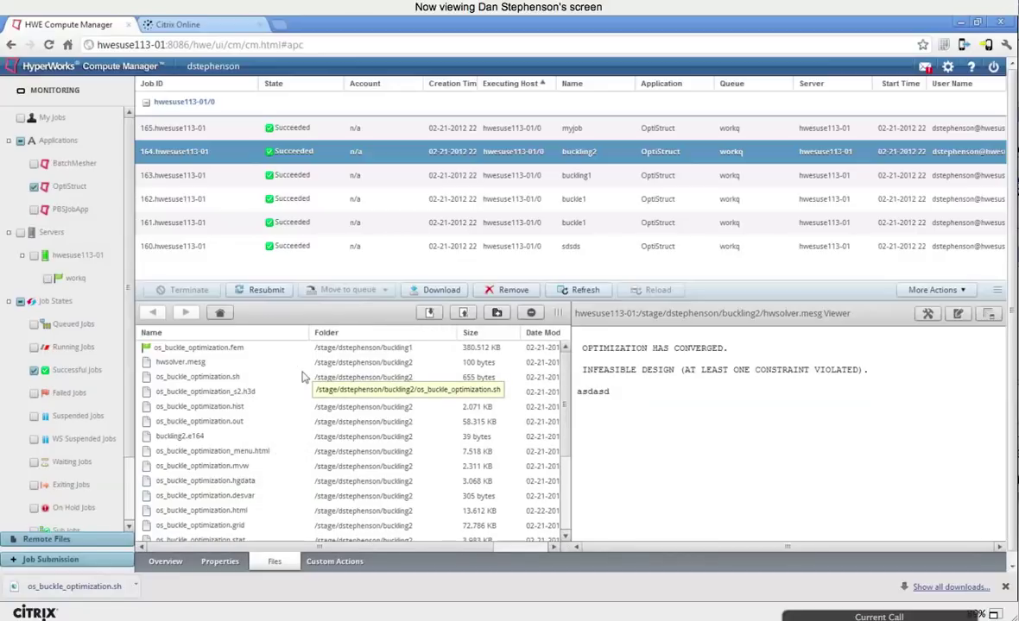
{"action": "left_click", "coordinate": [65, 541]}
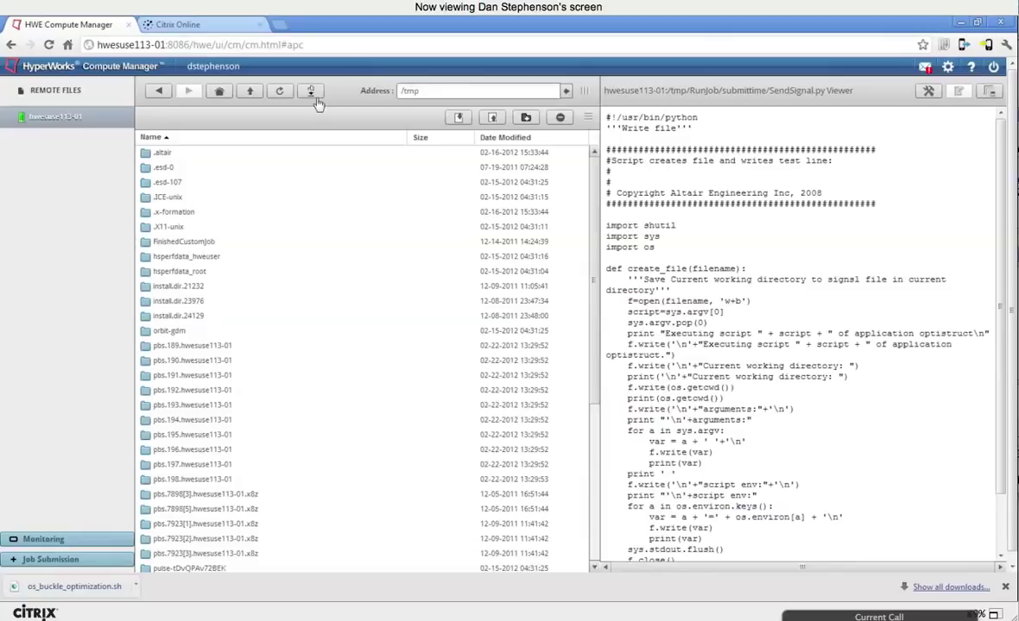
{"action": "left_click", "coordinate": [229, 346]}
{"action": "right_click", "coordinate": [233, 346]}
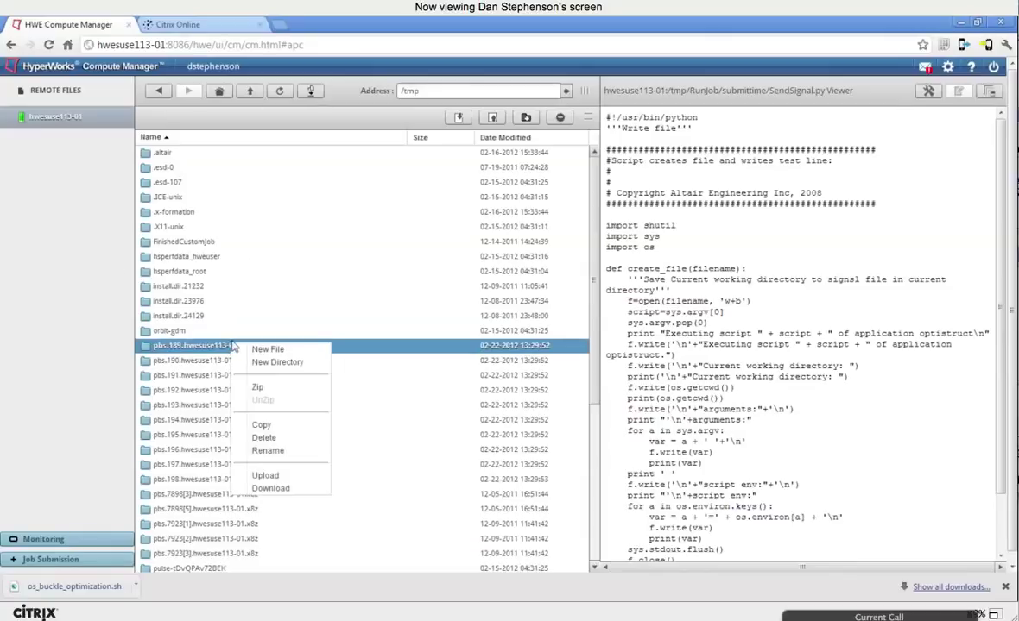
{"action": "left_click", "coordinate": [182, 271]}
{"action": "left_click", "coordinate": [194, 360], "text": "ctrl"}
{"action": "left_click", "coordinate": [199, 317], "text": "ctrl"}
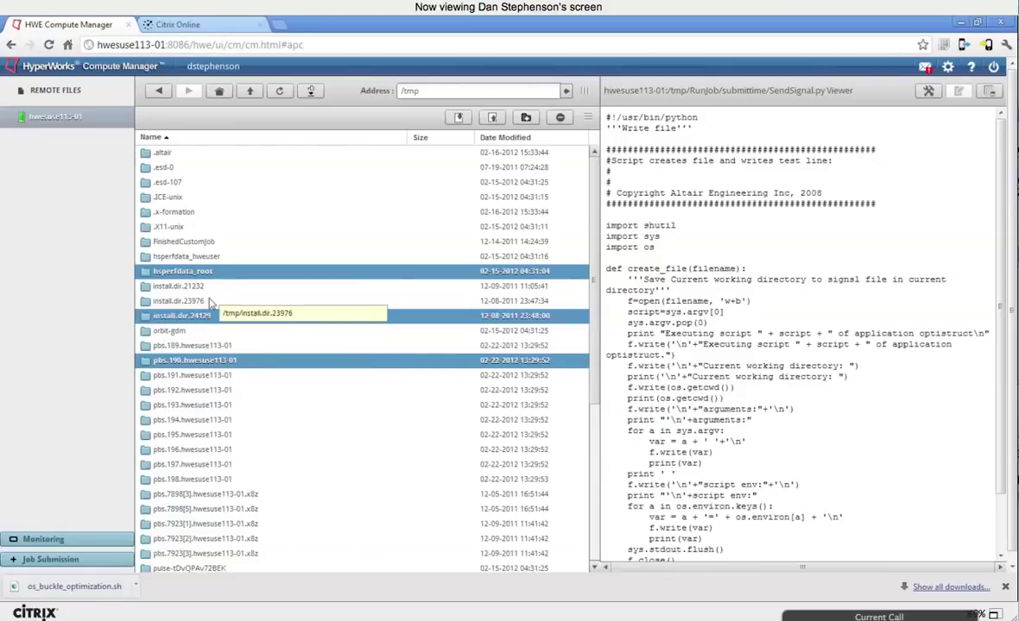
{"action": "right_click", "coordinate": [218, 271]}
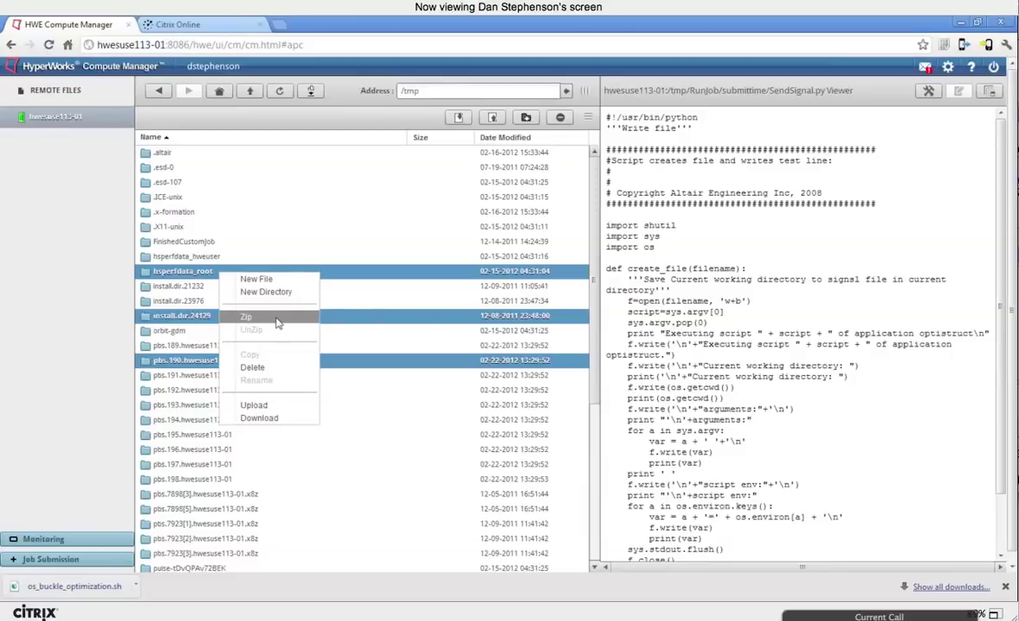
{"action": "left_click", "coordinate": [226, 212]}
{"action": "scroll", "coordinate": [335, 304], "scroll_direction": "down", "scroll_amount": 5}
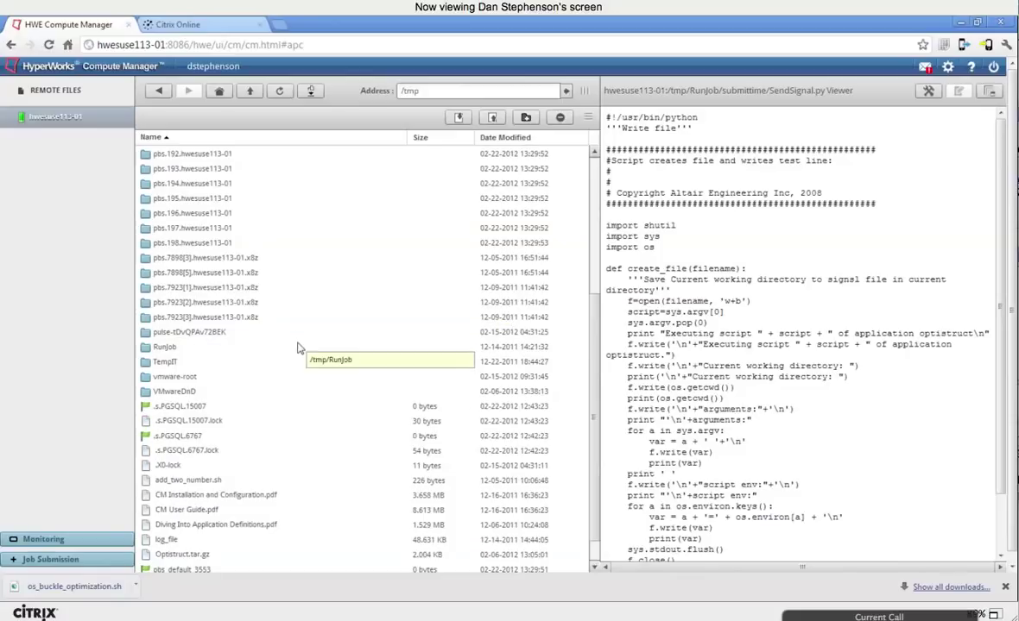
{"action": "scroll", "coordinate": [296, 349], "scroll_direction": "down", "scroll_amount": 1}
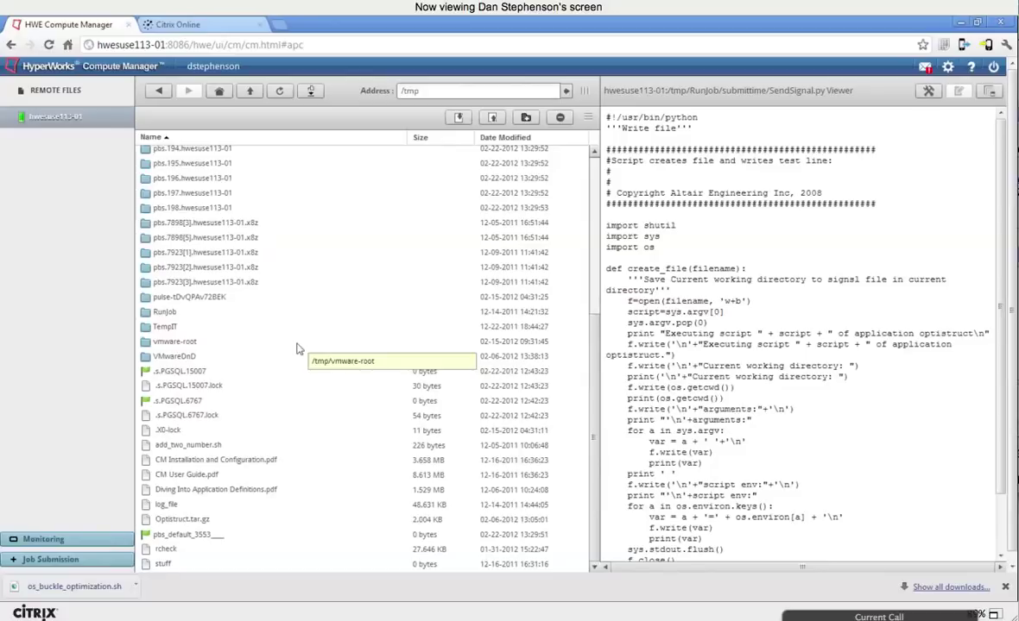
{"action": "left_click", "coordinate": [255, 416]}
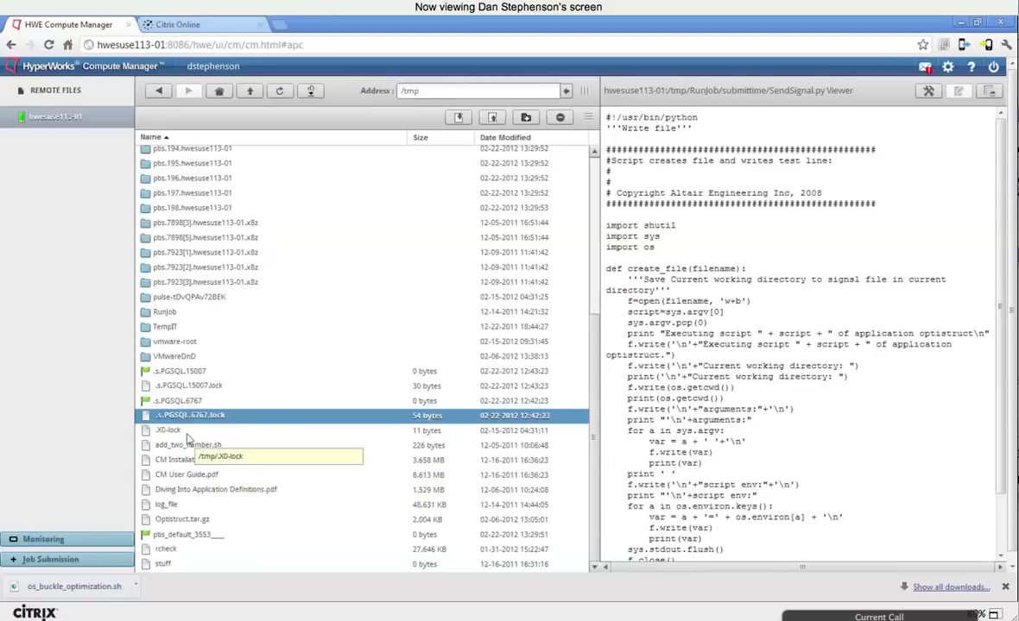
{"action": "left_click", "coordinate": [372, 442]}
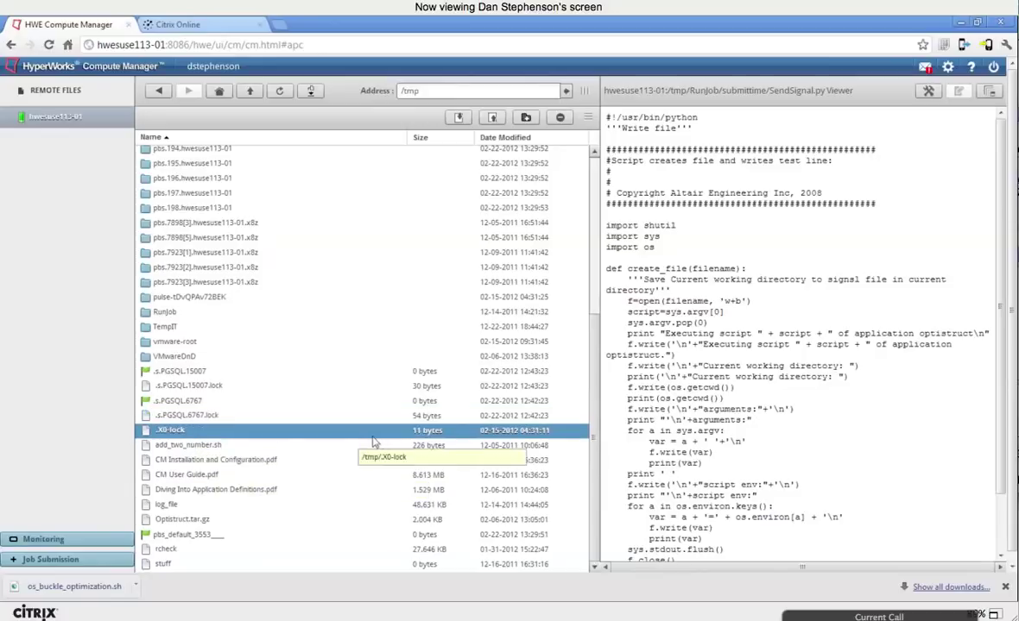
{"action": "left_click", "coordinate": [222, 476]}
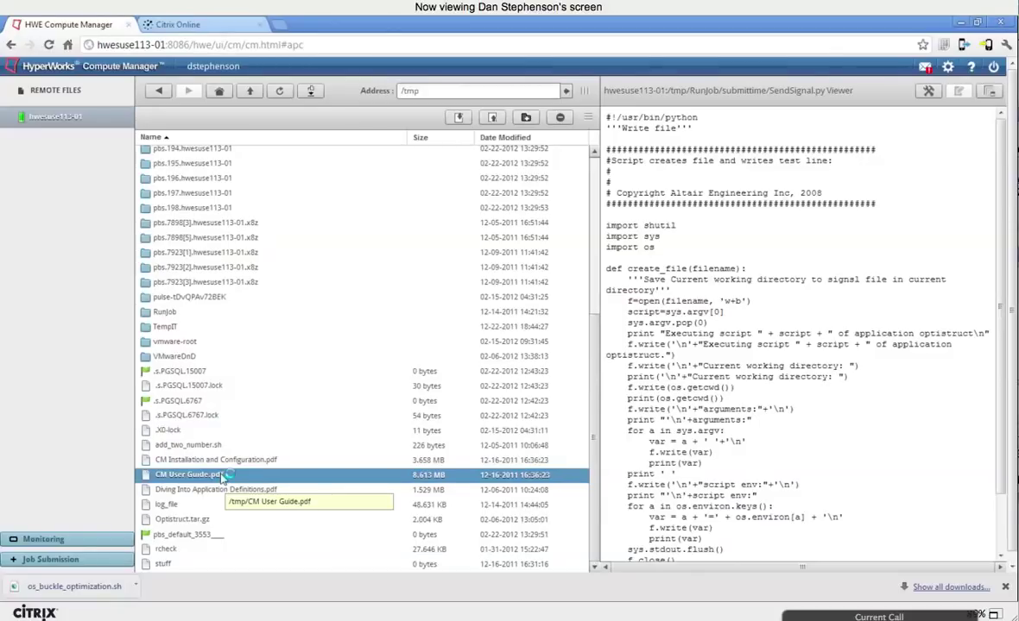
Step: Open CM User Guide.pdf in the viewer
{"action": "double_click", "coordinate": [222, 476]}
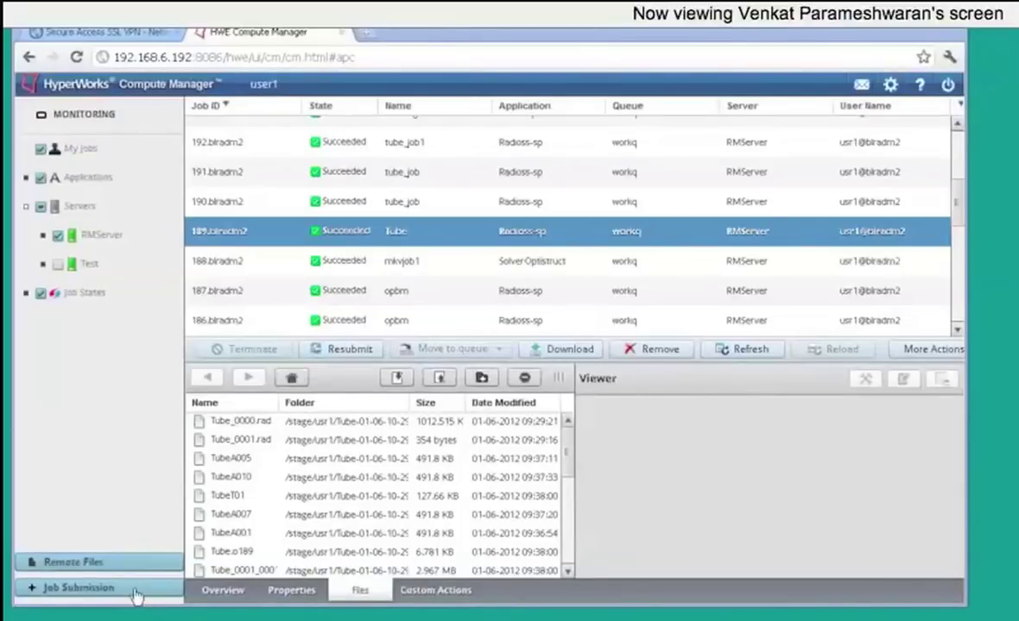
Step: Start a SolverOptistruct job named Buckling with 500 memory required
{"action": "left_click", "coordinate": [134, 592]}
{"action": "left_click", "coordinate": [82, 347]}
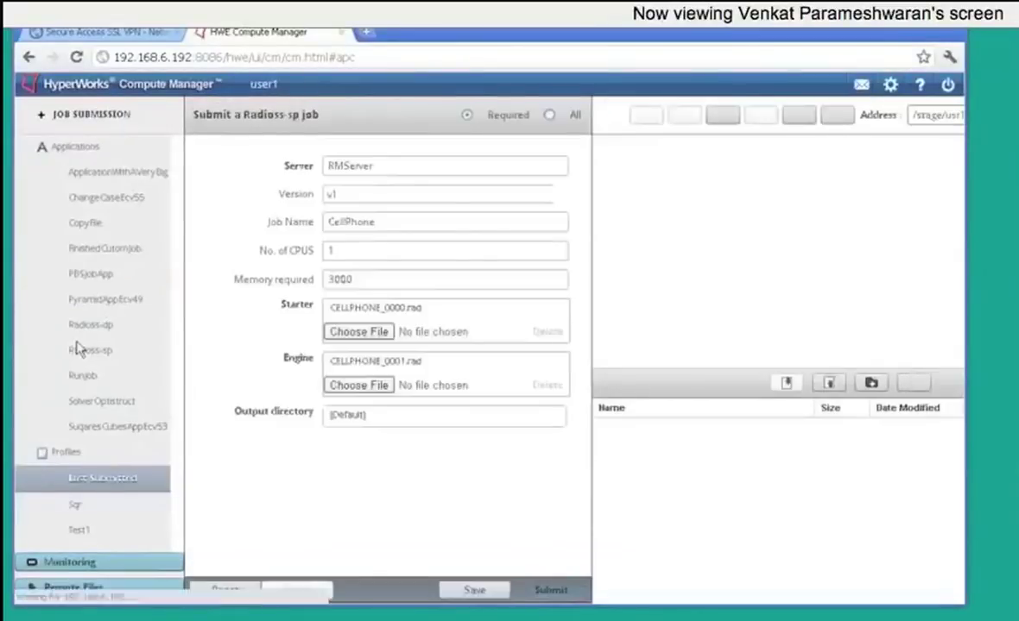
{"action": "left_click", "coordinate": [97, 404]}
{"action": "left_click", "coordinate": [345, 221]}
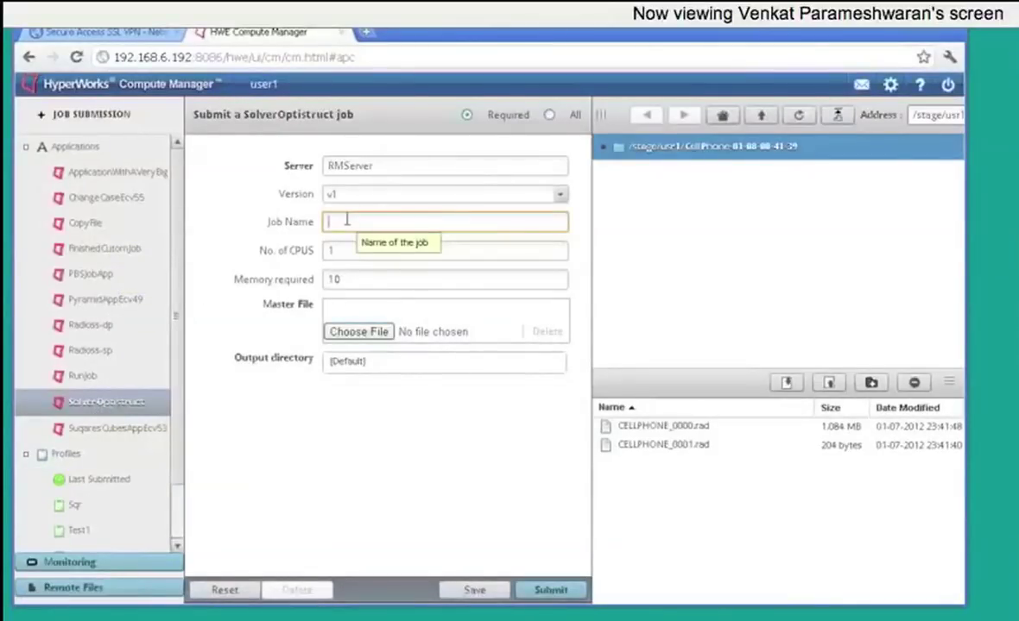
{"action": "type", "text": "Buckling"}
{"action": "left_click", "coordinate": [352, 279]}
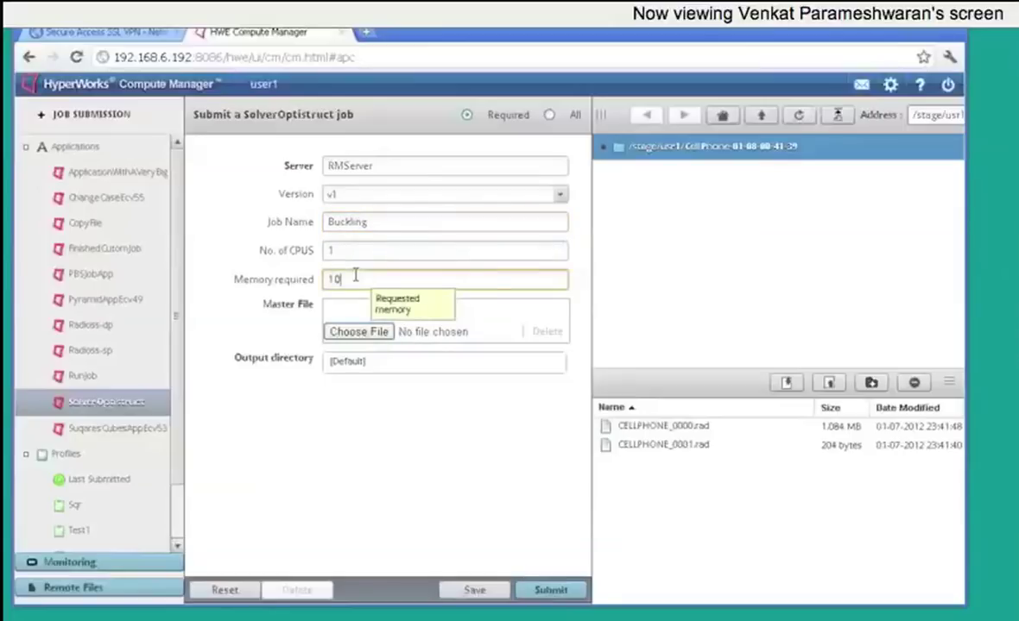
{"action": "left_click_drag", "start_coordinate": [352, 279], "coordinate": [317, 279]}
{"action": "type", "text": "1"}
{"action": "key", "text": "BackSpace"}
{"action": "type", "text": "500"}
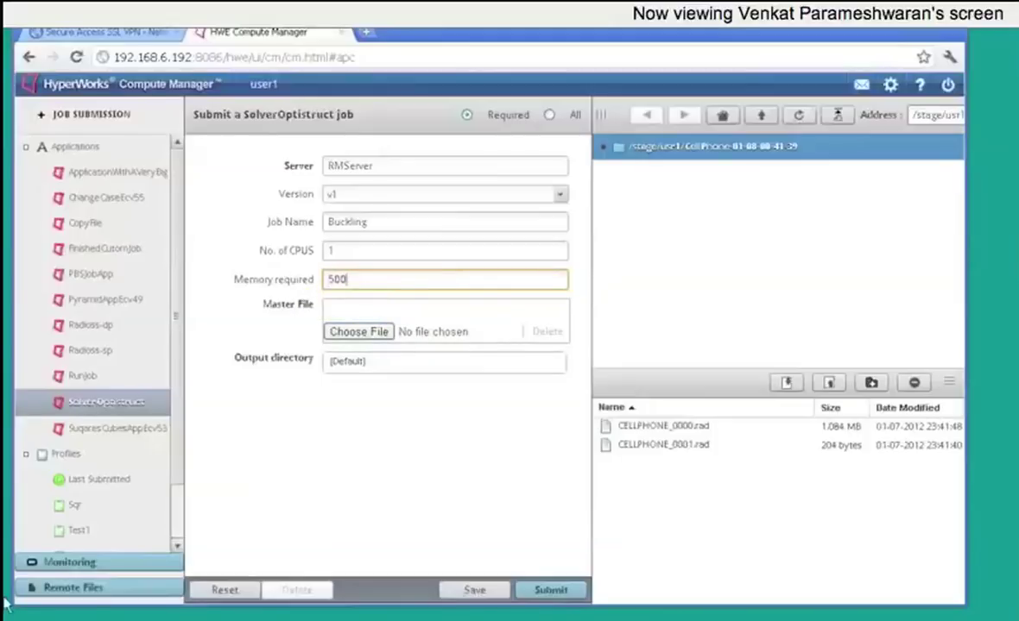
Step: Choose os_buckle_optimization.fem from c:\venkat\cm\ as master file and submit the job
{"action": "left_click", "coordinate": [346, 332]}
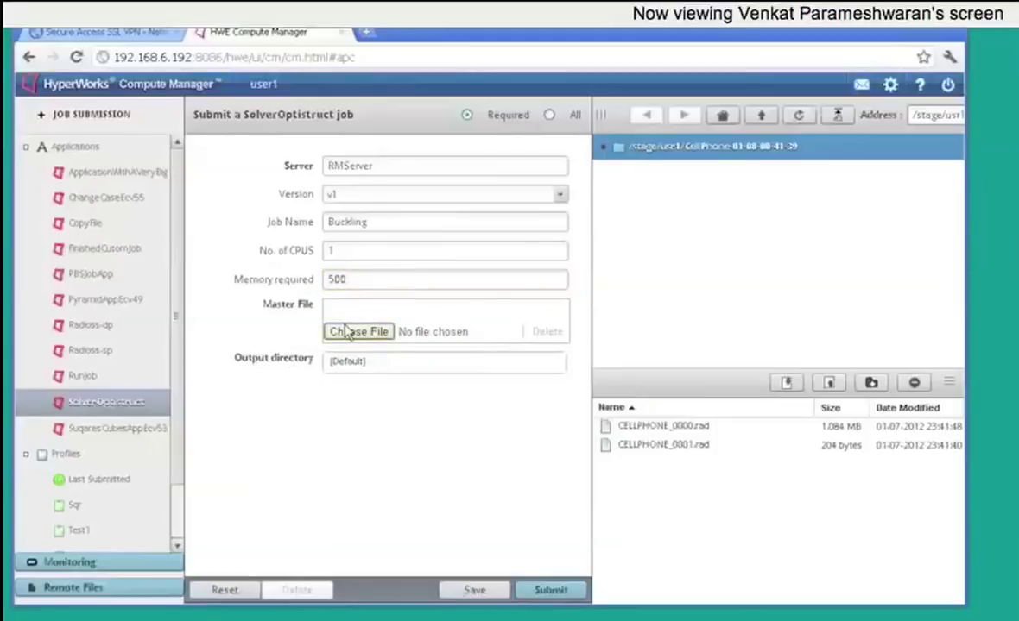
{"action": "type", "text": "c"}
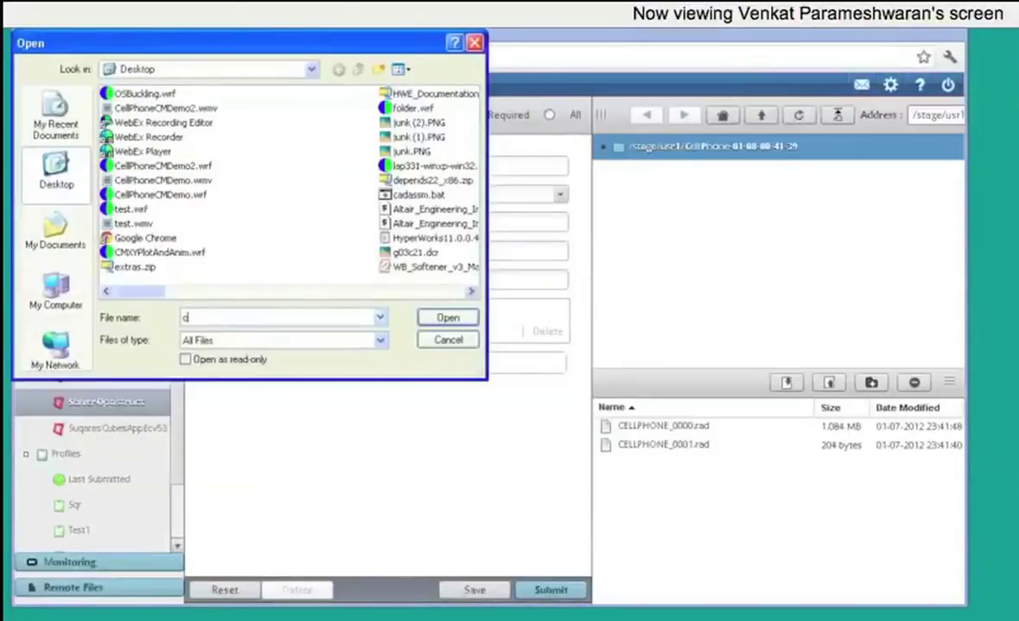
{"action": "type", "text": ":\\venkat\\cm\\"}
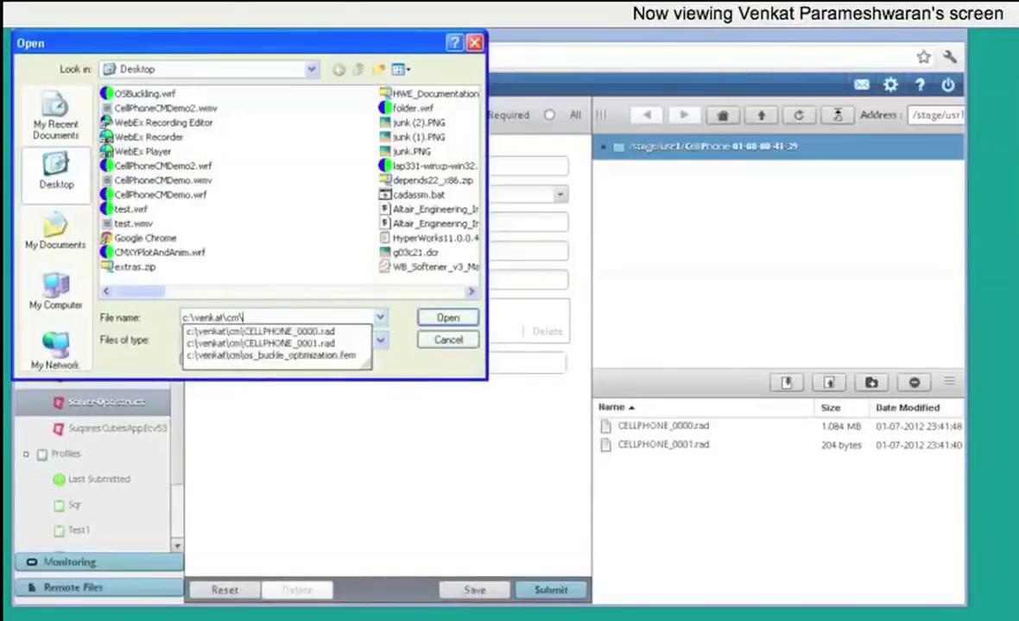
{"action": "key", "text": "Return"}
{"action": "double_click", "coordinate": [195, 95]}
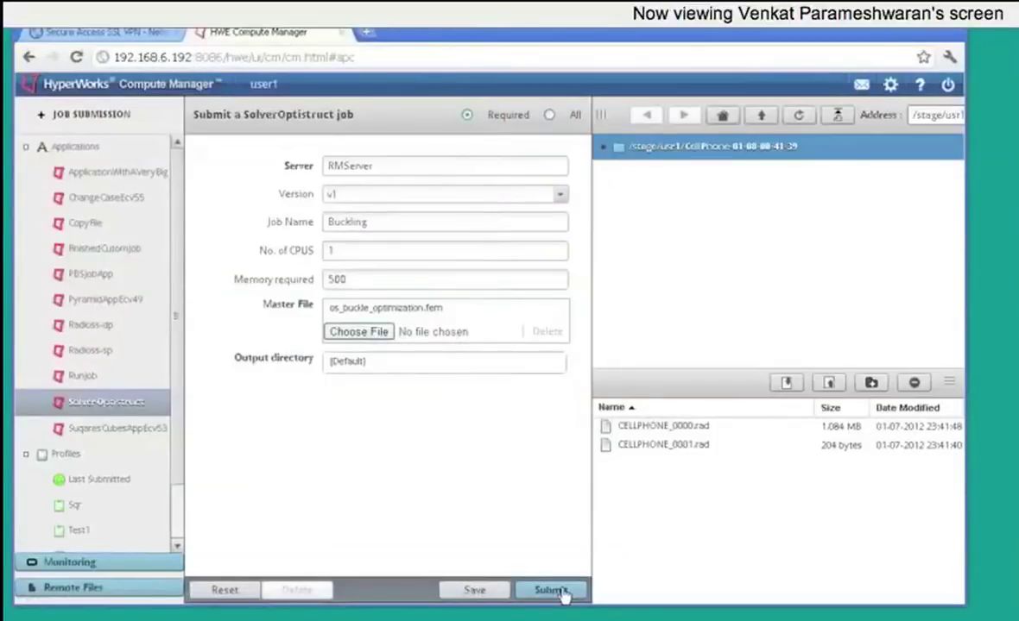
{"action": "left_click", "coordinate": [561, 592]}
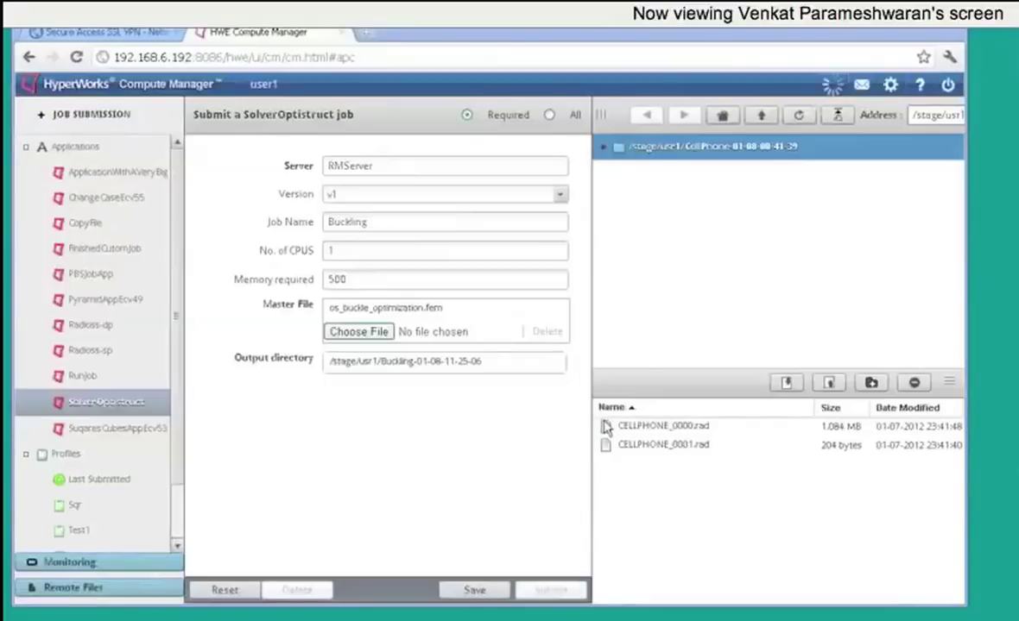
{"action": "left_click", "coordinate": [509, 351]}
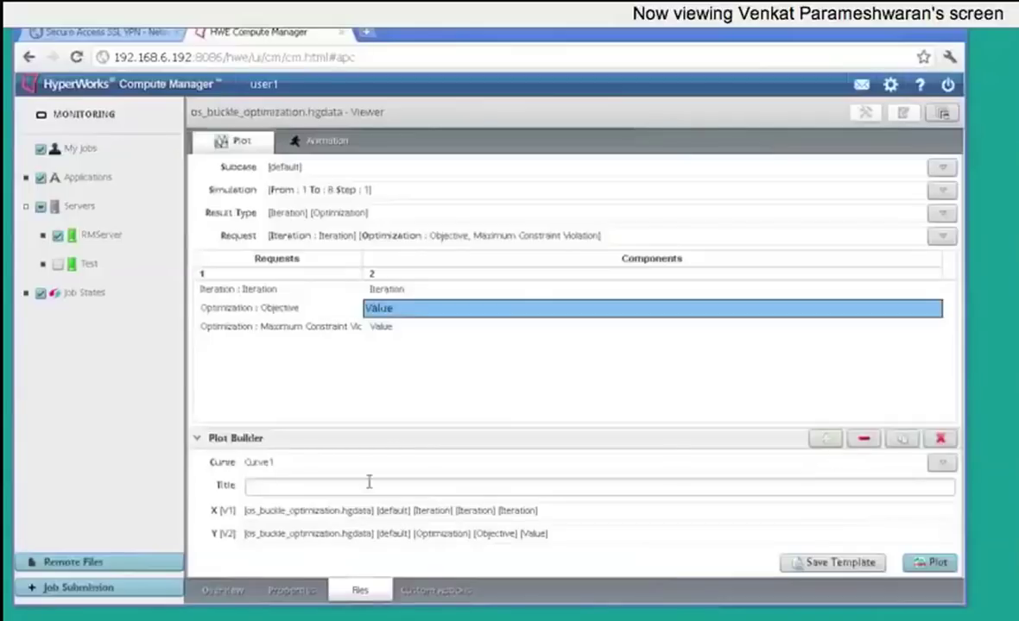
Step: Begin the plot title and limit the result types to Iteration and Optimization
{"action": "left_click", "coordinate": [368, 484]}
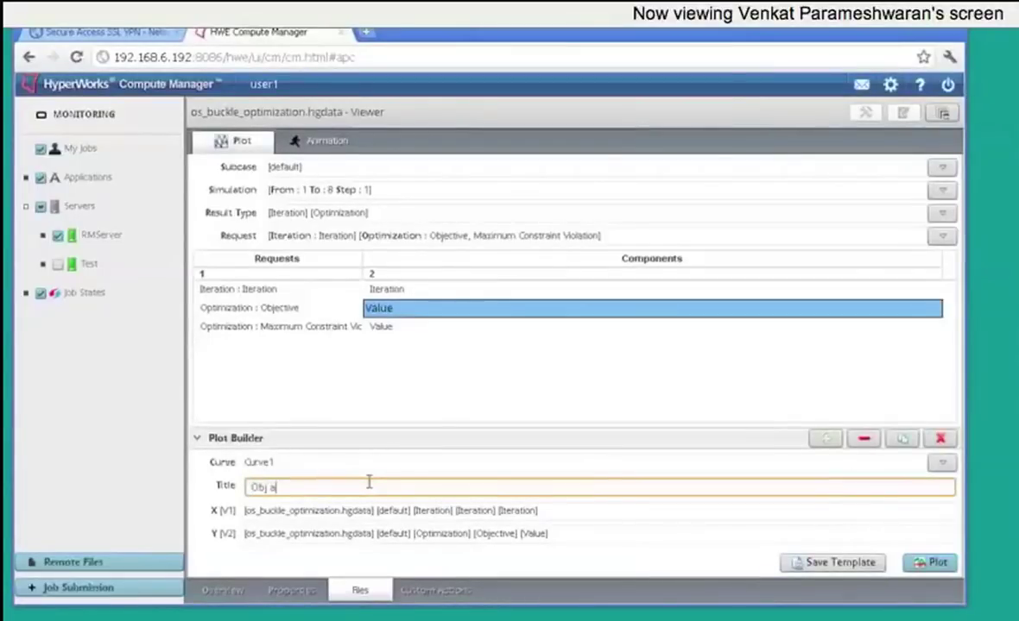
{"action": "type", "text": "Obj a"}
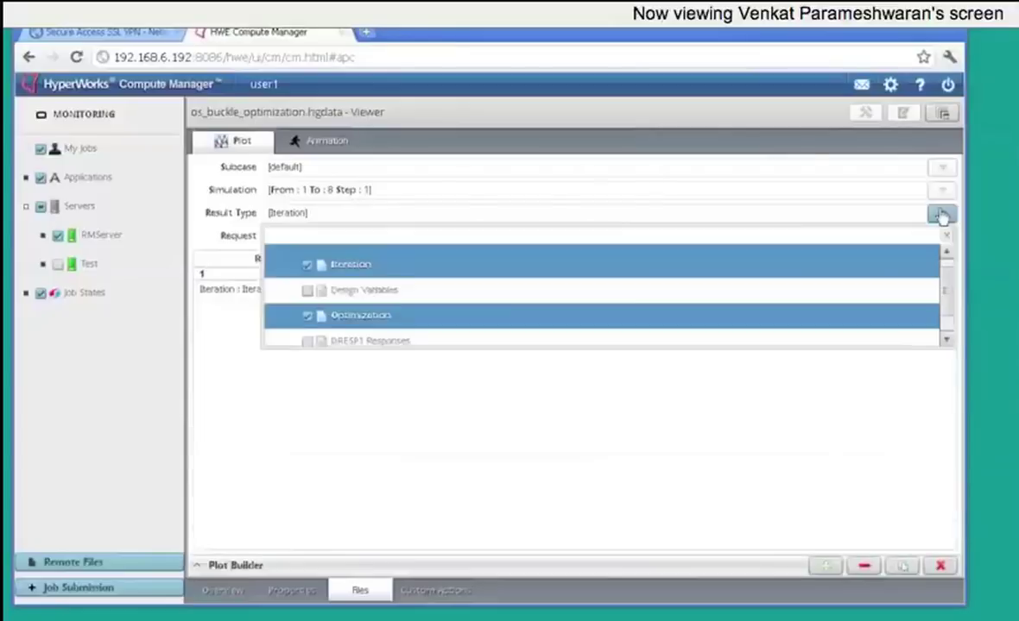
{"action": "left_click", "coordinate": [941, 214]}
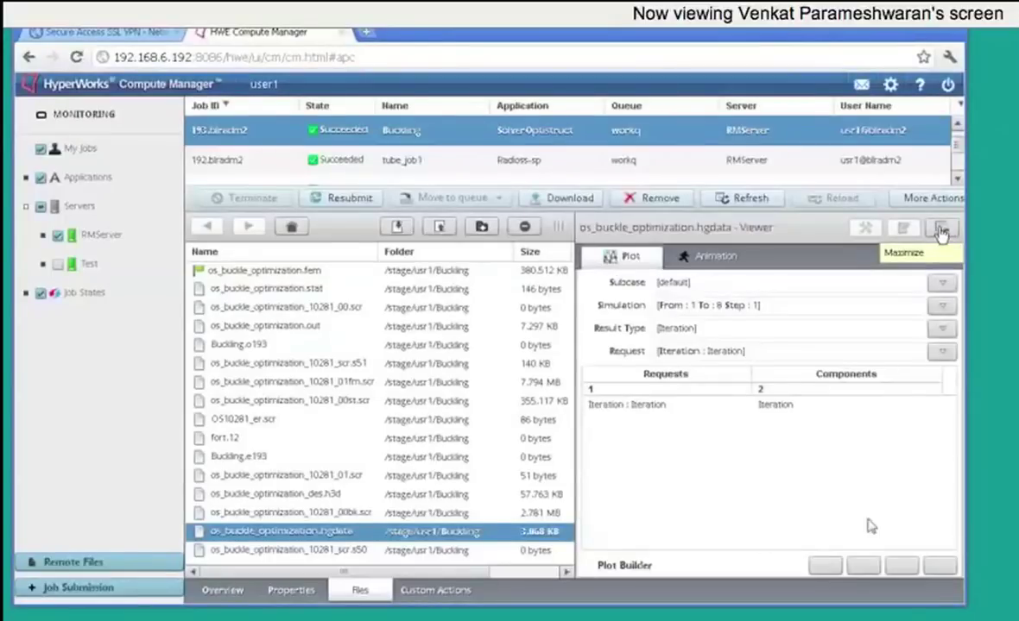
{"action": "left_click", "coordinate": [941, 232]}
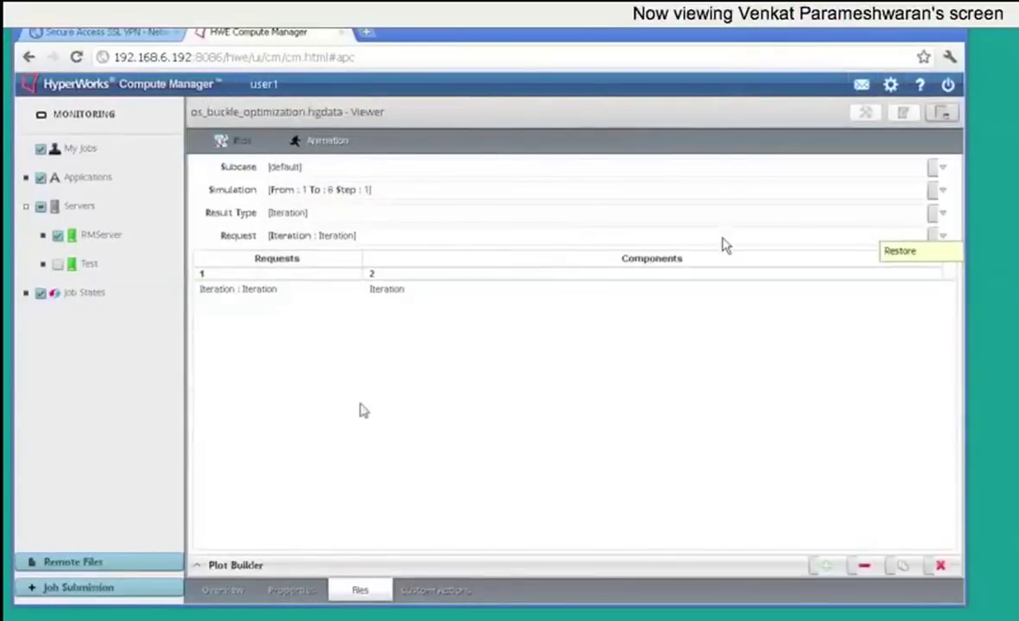
{"action": "left_click", "coordinate": [943, 216]}
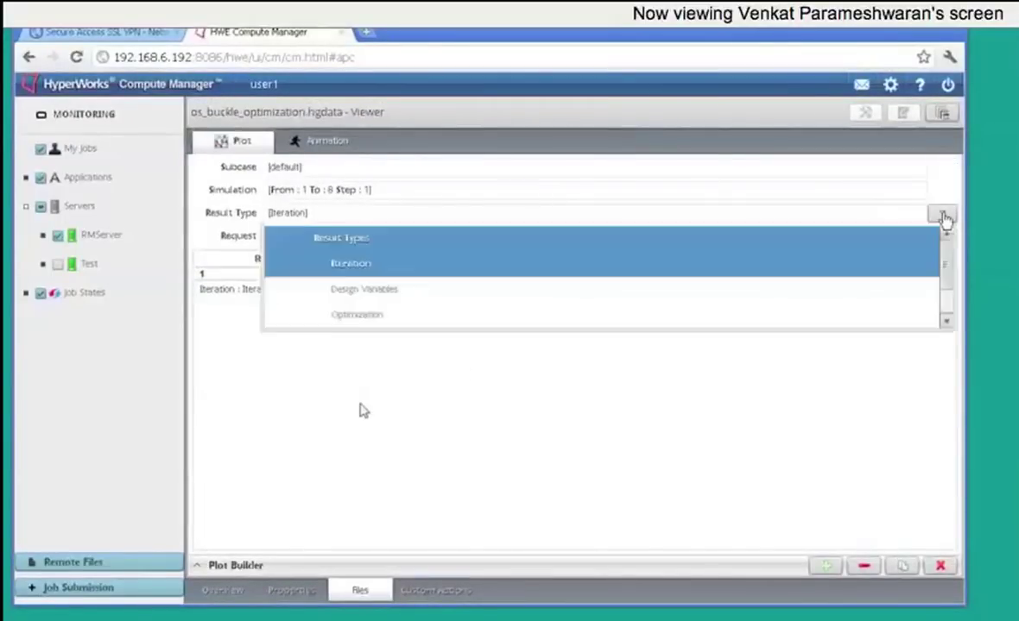
{"action": "left_click", "coordinate": [308, 308]}
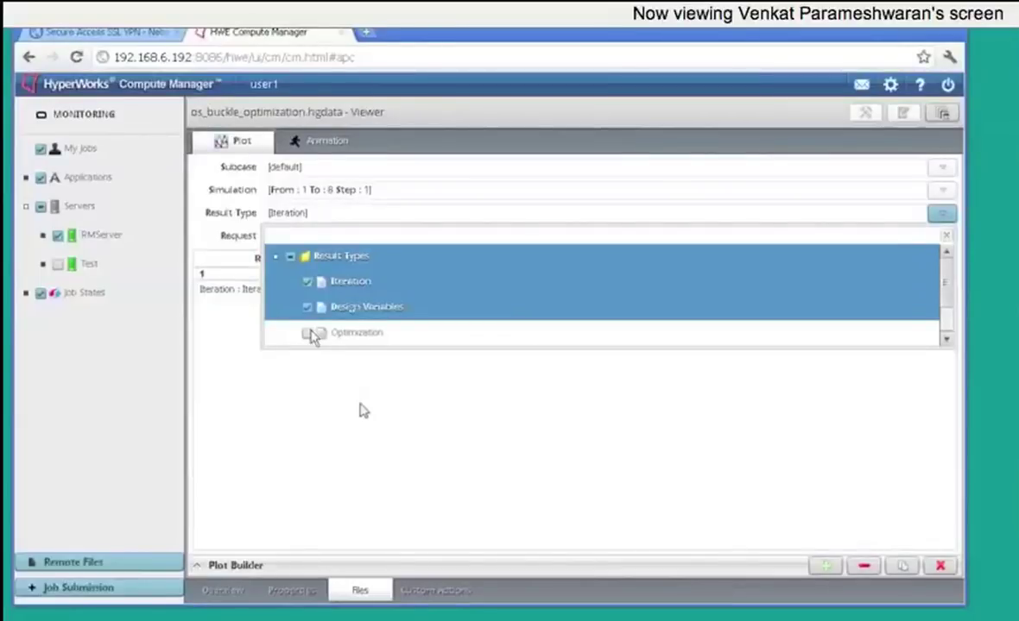
{"action": "left_click", "coordinate": [309, 334]}
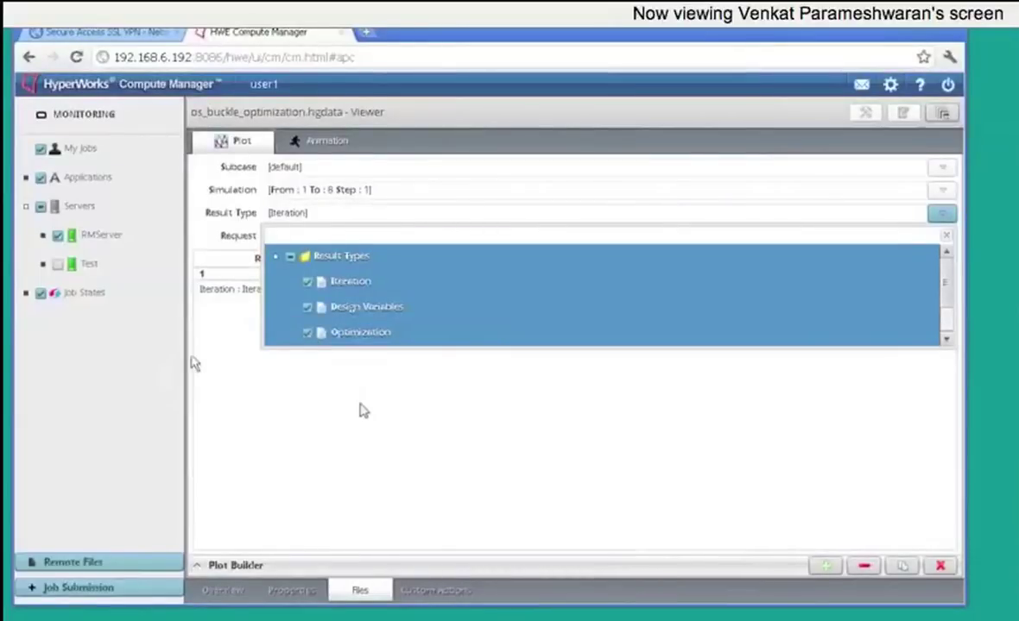
{"action": "left_click", "coordinate": [307, 308]}
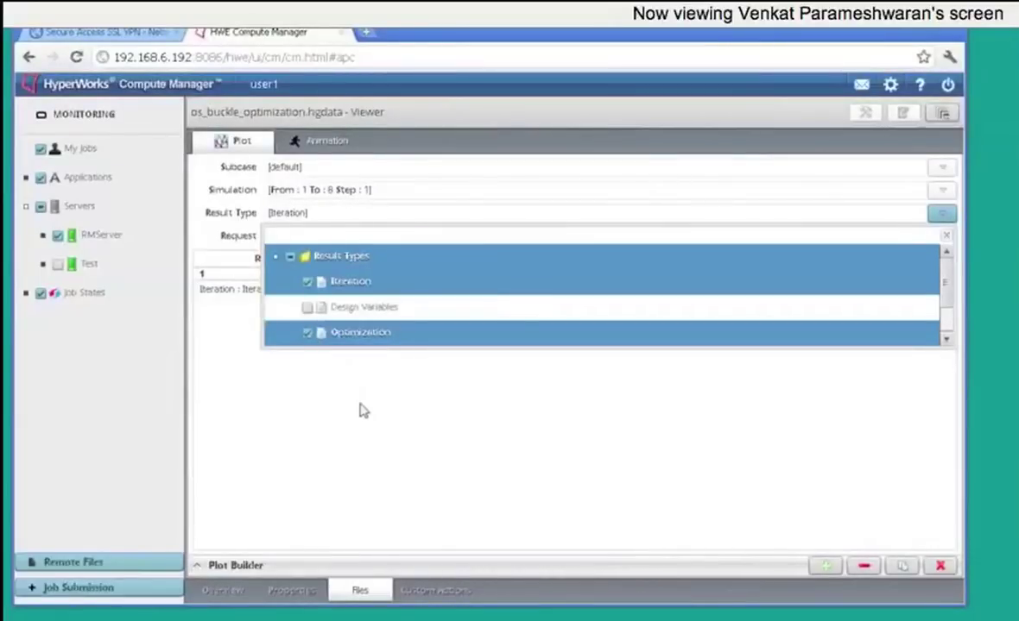
{"action": "left_click", "coordinate": [946, 342]}
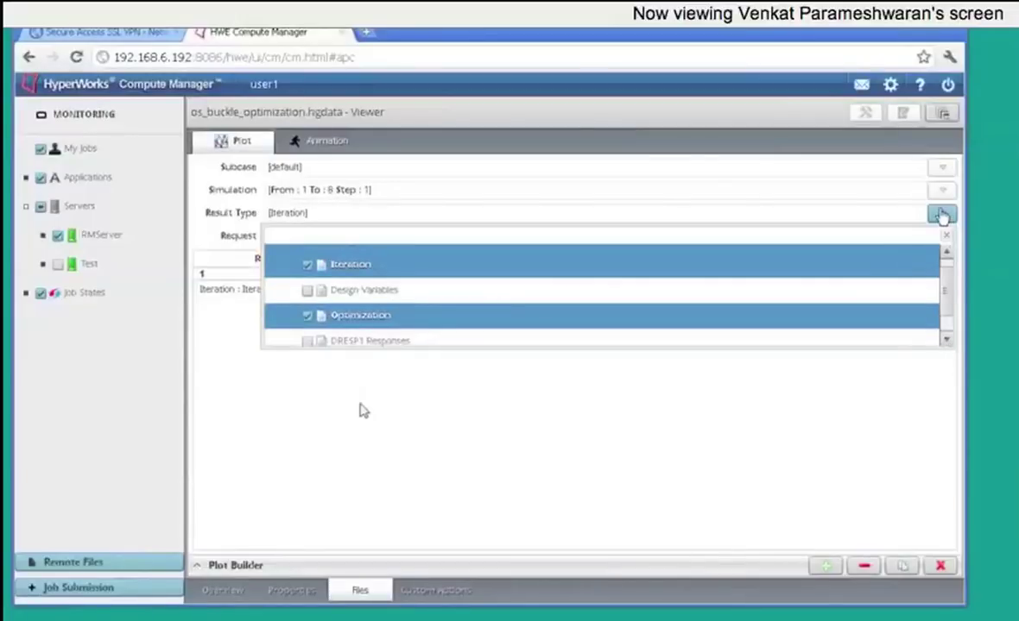
{"action": "left_click", "coordinate": [940, 212]}
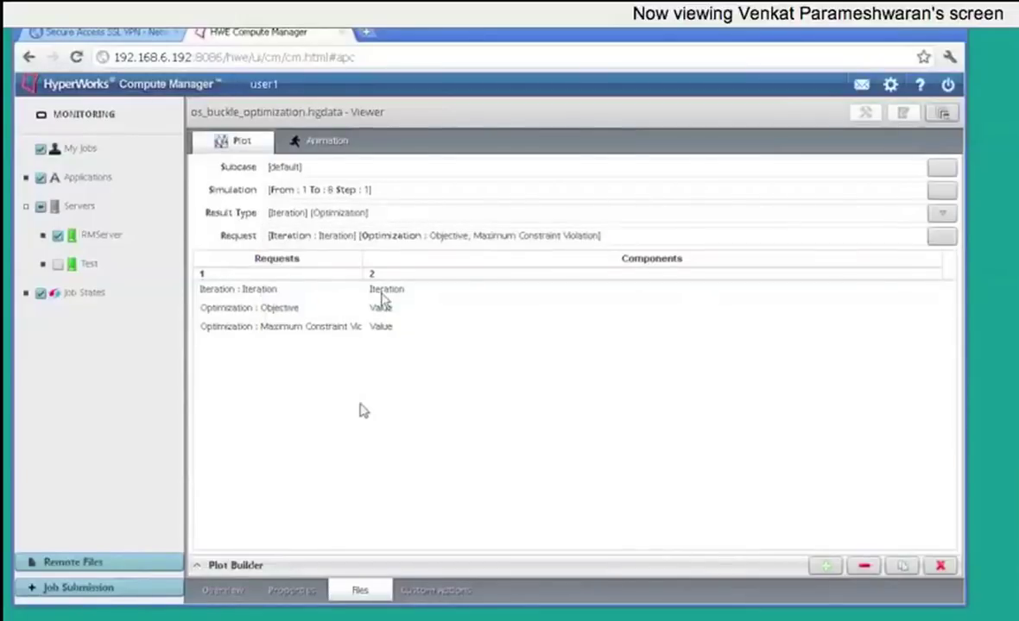
Step: Define an Objective value versus Iteration curve, then add a Maximum Constraint Violation curve
{"action": "left_click", "coordinate": [234, 567]}
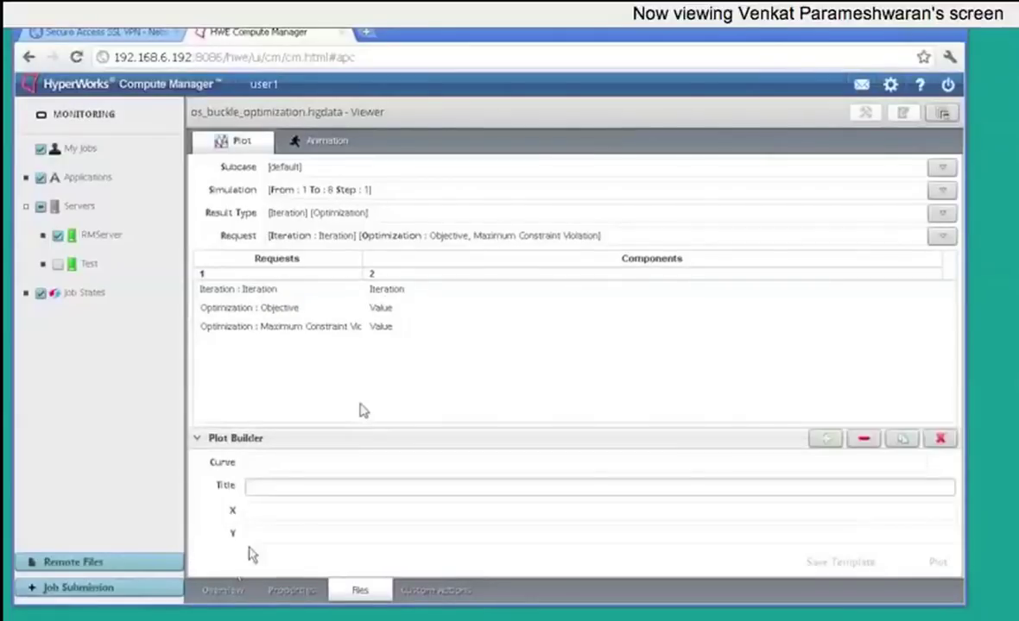
{"action": "left_click", "coordinate": [392, 296]}
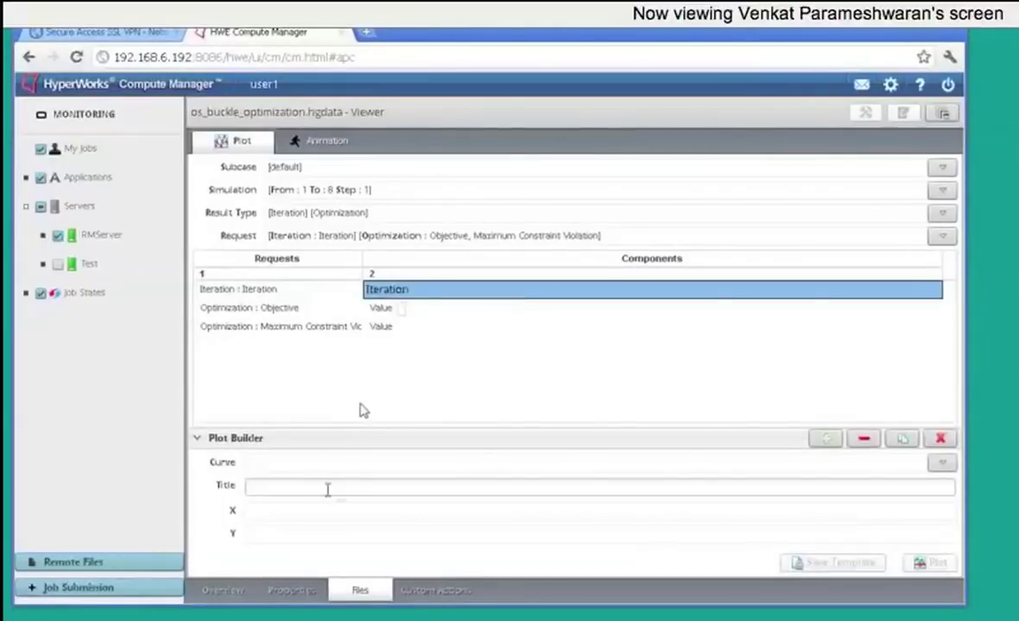
{"action": "left_click", "coordinate": [318, 518]}
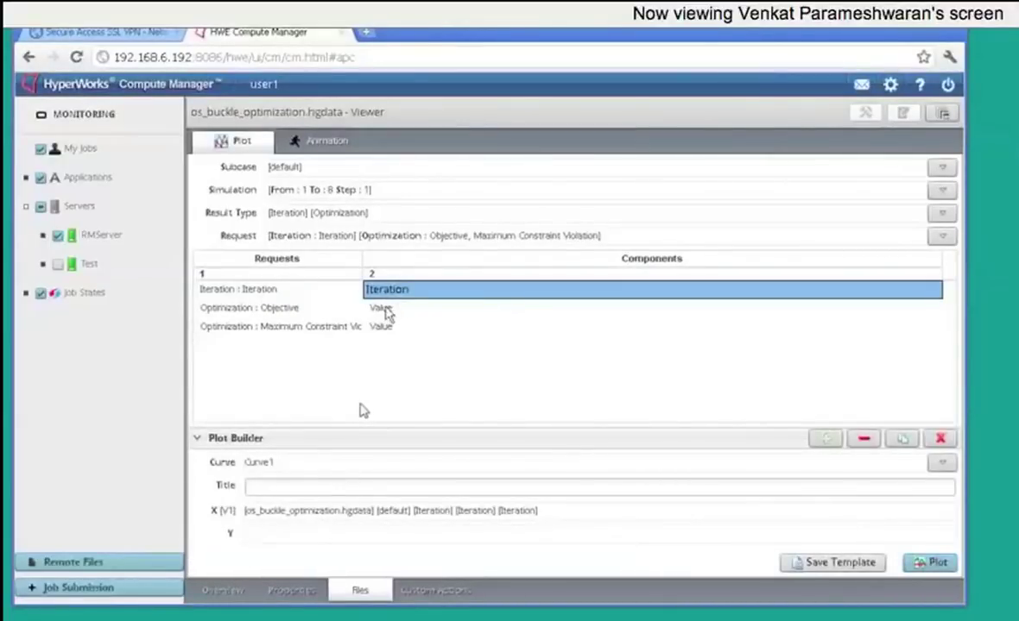
{"action": "left_click", "coordinate": [382, 308]}
{"action": "left_click", "coordinate": [296, 536]}
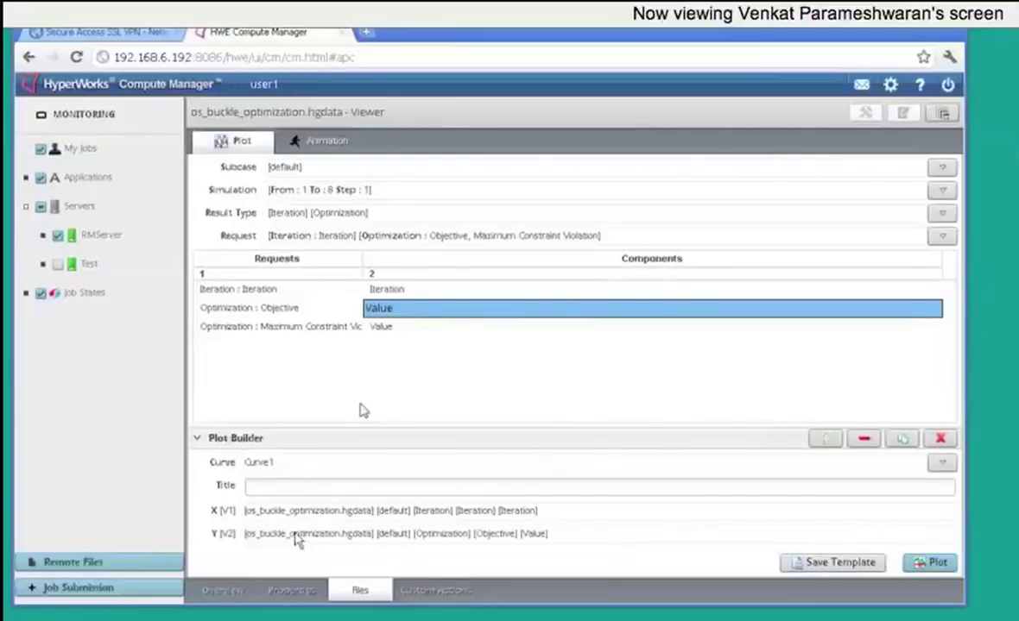
{"action": "left_click", "coordinate": [369, 485]}
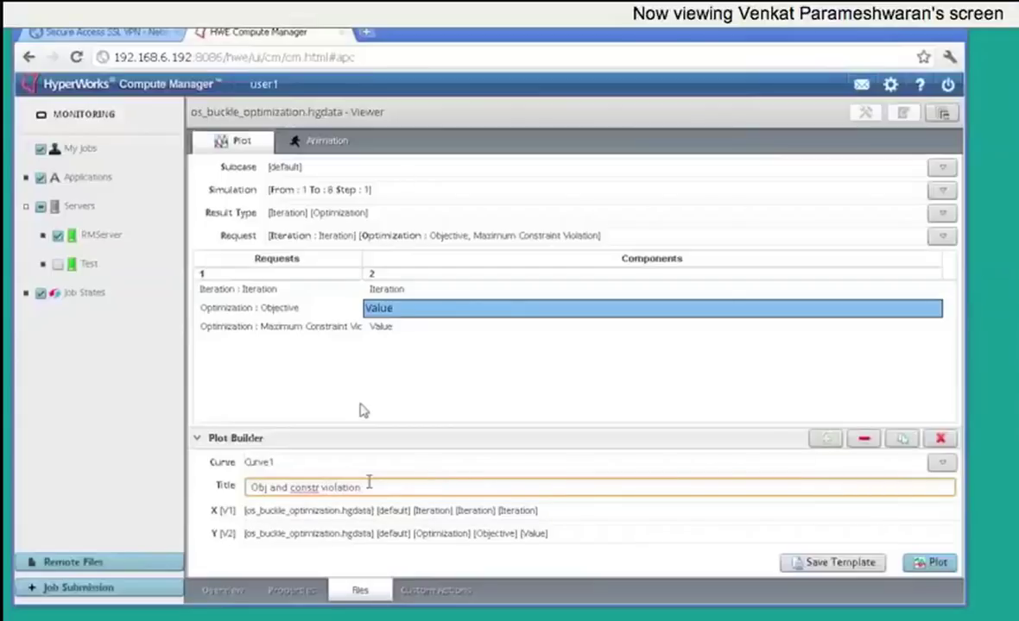
{"action": "left_click", "coordinate": [826, 438]}
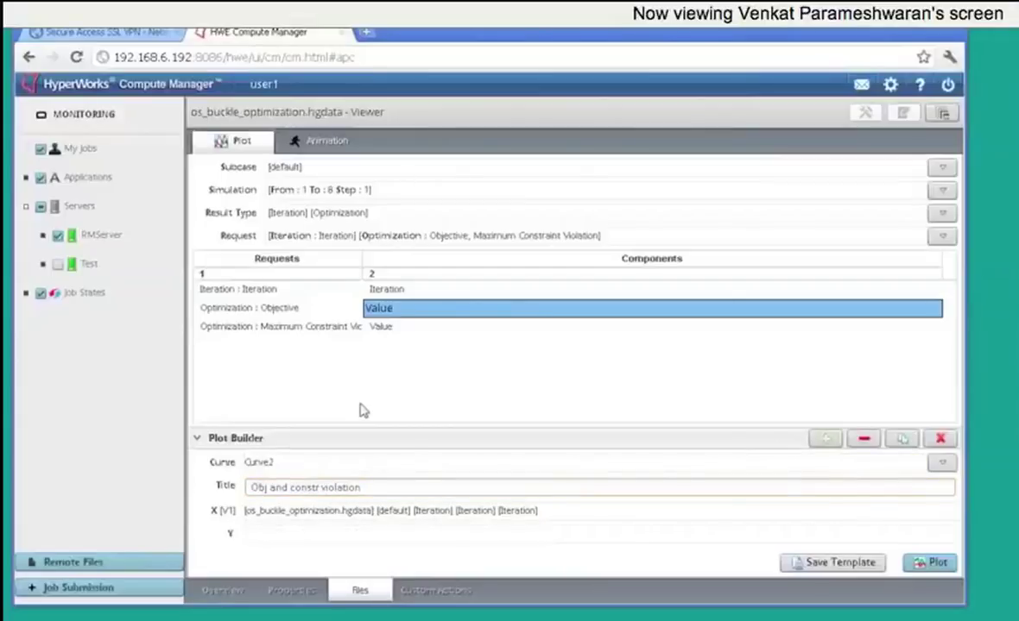
{"action": "left_click", "coordinate": [384, 327]}
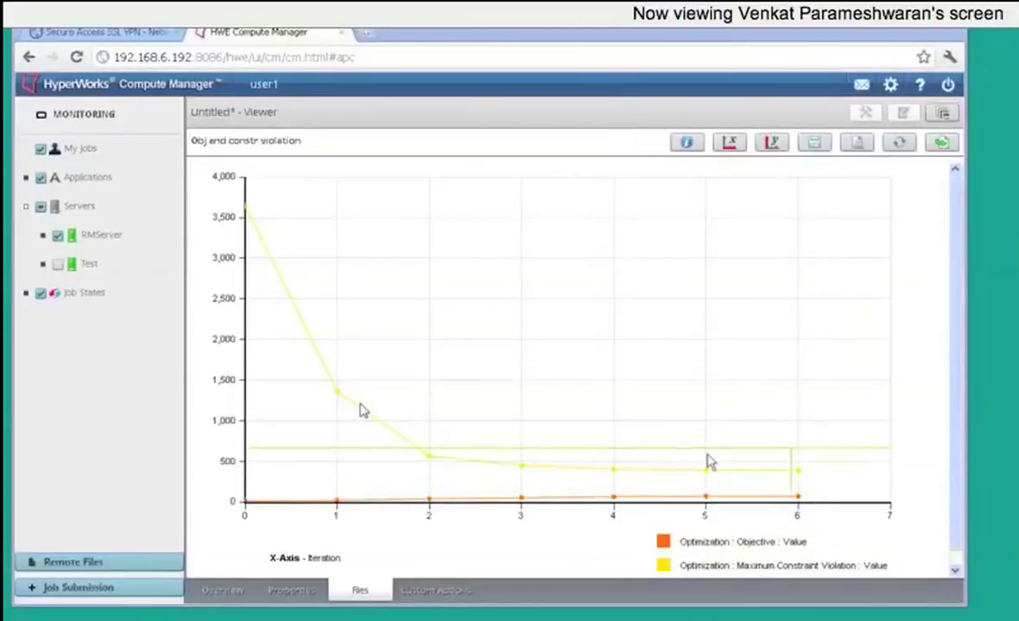
Step: Box-zoom the objective and constraint violation chart in on iterations 5 to 6
{"action": "left_click_drag", "start_coordinate": [661, 445], "coordinate": [825, 516]}
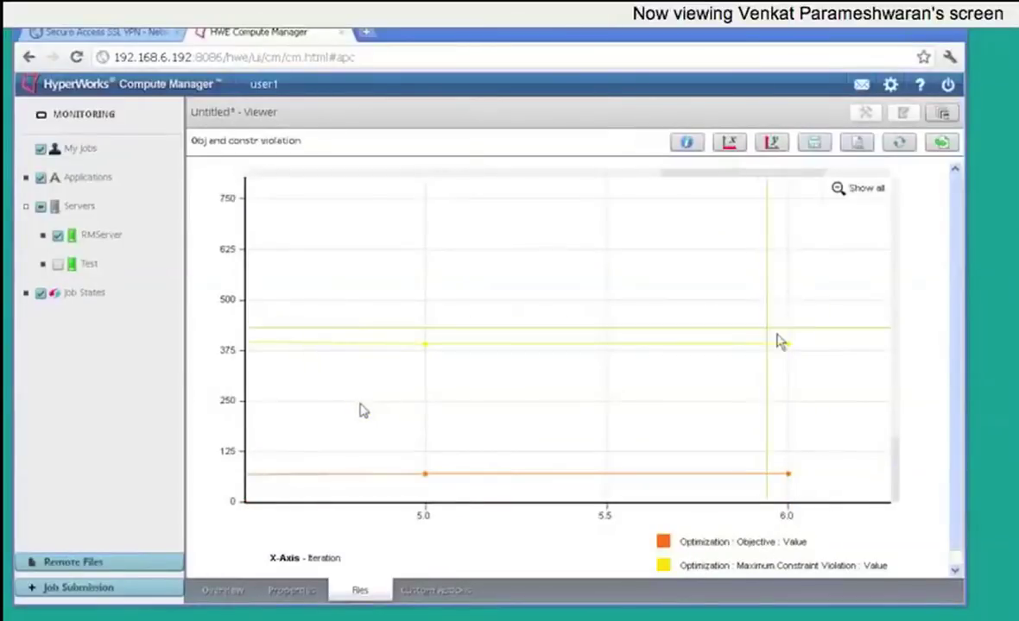
{"action": "mouse_move", "coordinate": [785, 349]}
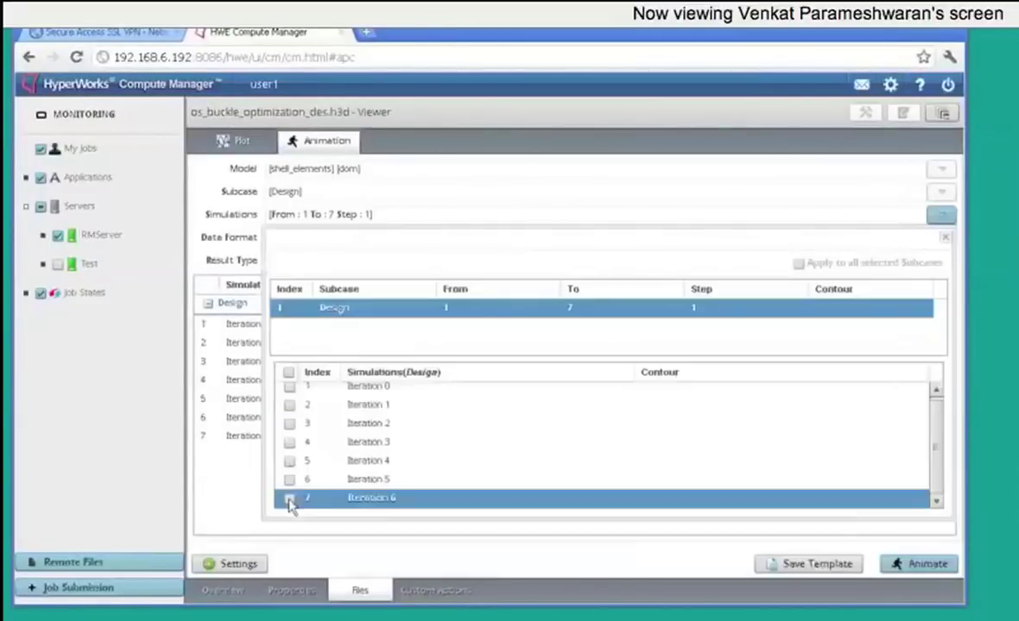
Step: Add Iterations 3, 4 and 5 to the animation's simulations
{"action": "left_click", "coordinate": [289, 479]}
{"action": "left_click", "coordinate": [289, 460]}
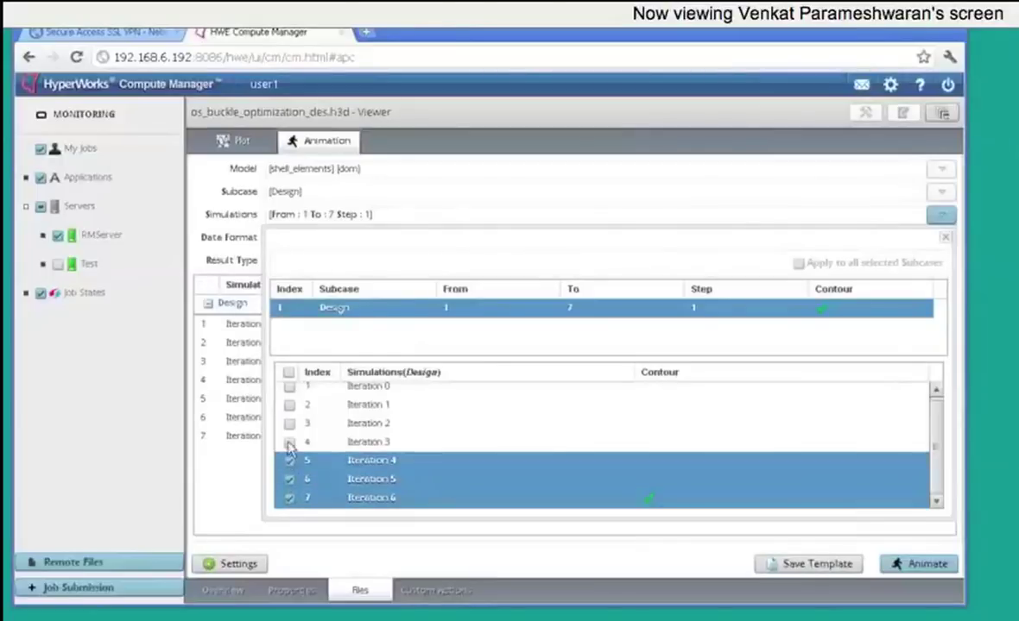
{"action": "left_click", "coordinate": [289, 443]}
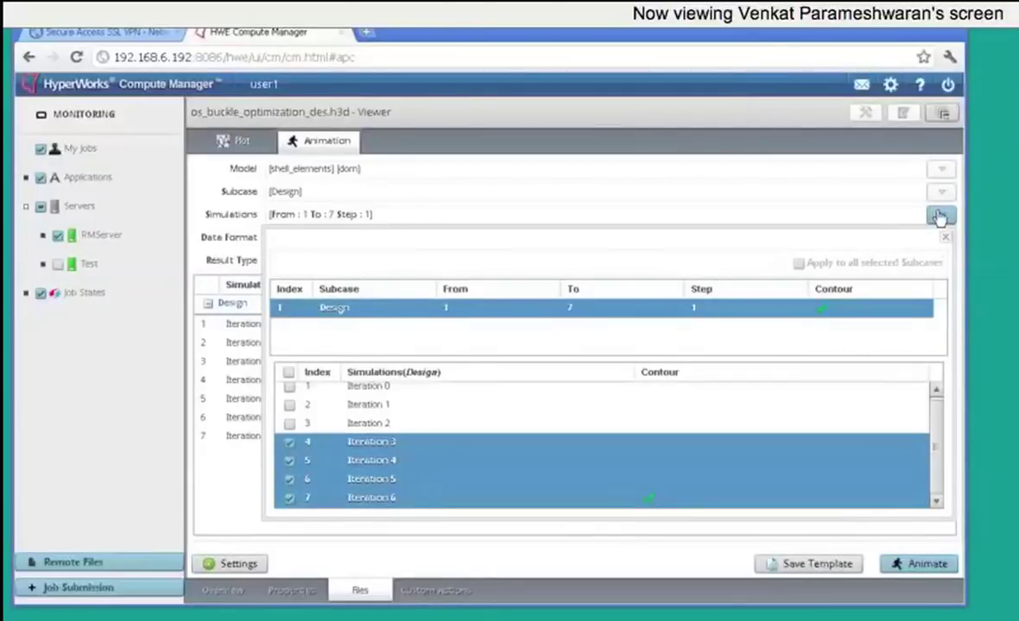
{"action": "left_click", "coordinate": [939, 217]}
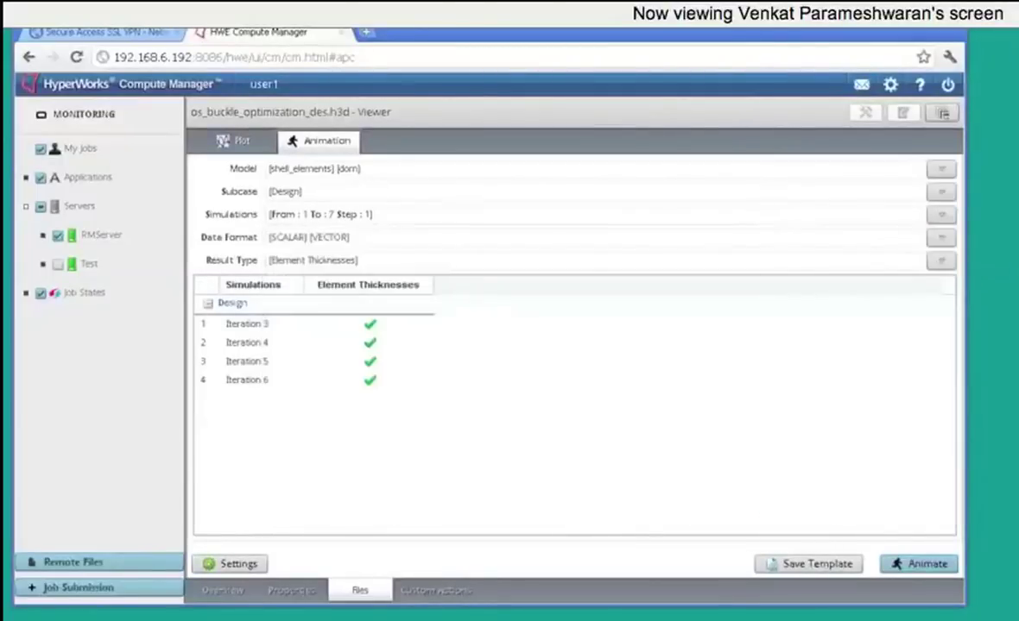
Step: Generate and play the ThicknessLast5steps Element Thicknesses animation, circling the model's middle
{"action": "left_click", "coordinate": [913, 566]}
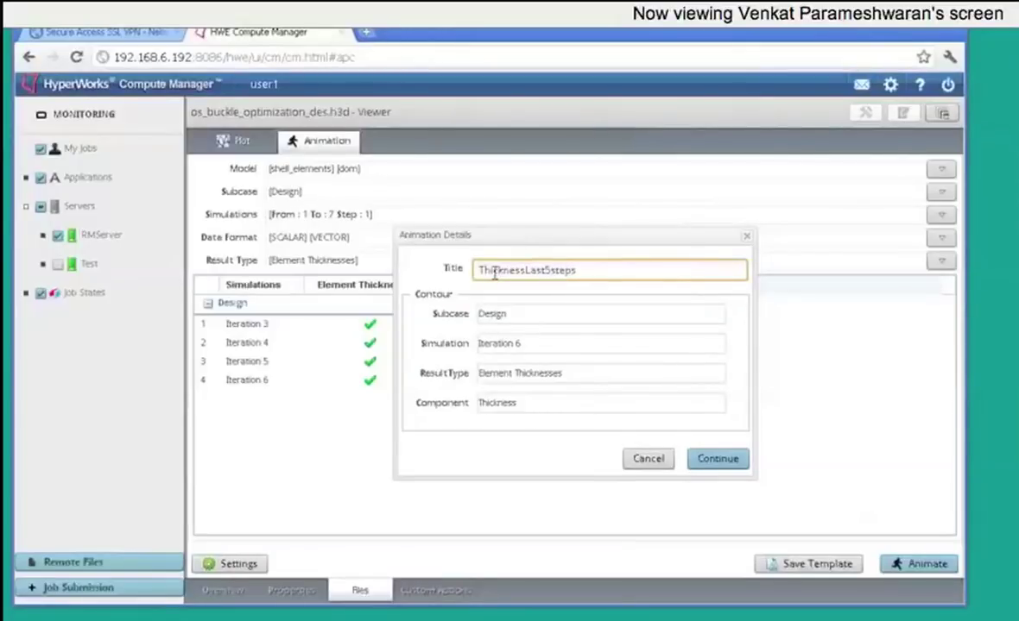
{"action": "left_click", "coordinate": [717, 460]}
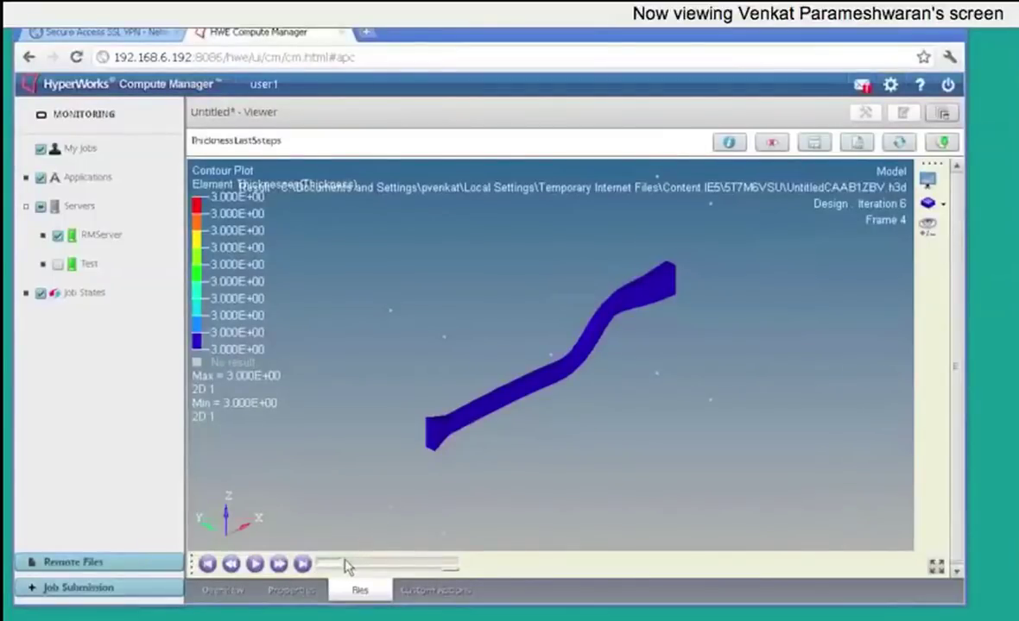
{"action": "left_click", "coordinate": [255, 564]}
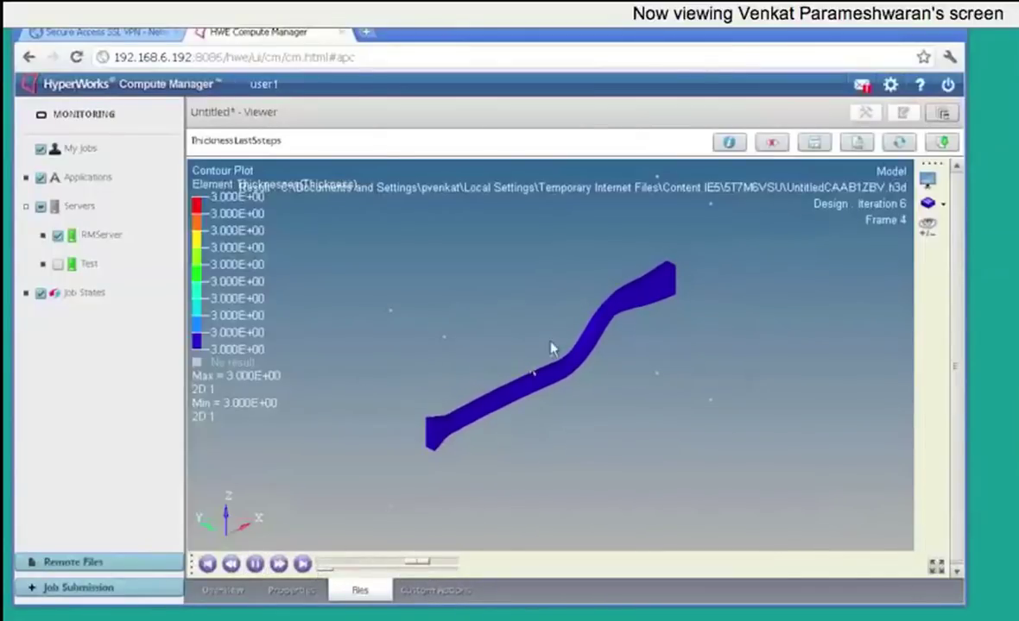
{"action": "mouse_move", "coordinate": [578, 325]}
{"action": "left_mouse_down"}
{"action": "mouse_move", "coordinate": [487, 343]}
{"action": "mouse_move", "coordinate": [477, 435]}
{"action": "mouse_move", "coordinate": [612, 366]}
{"action": "left_mouse_up"}
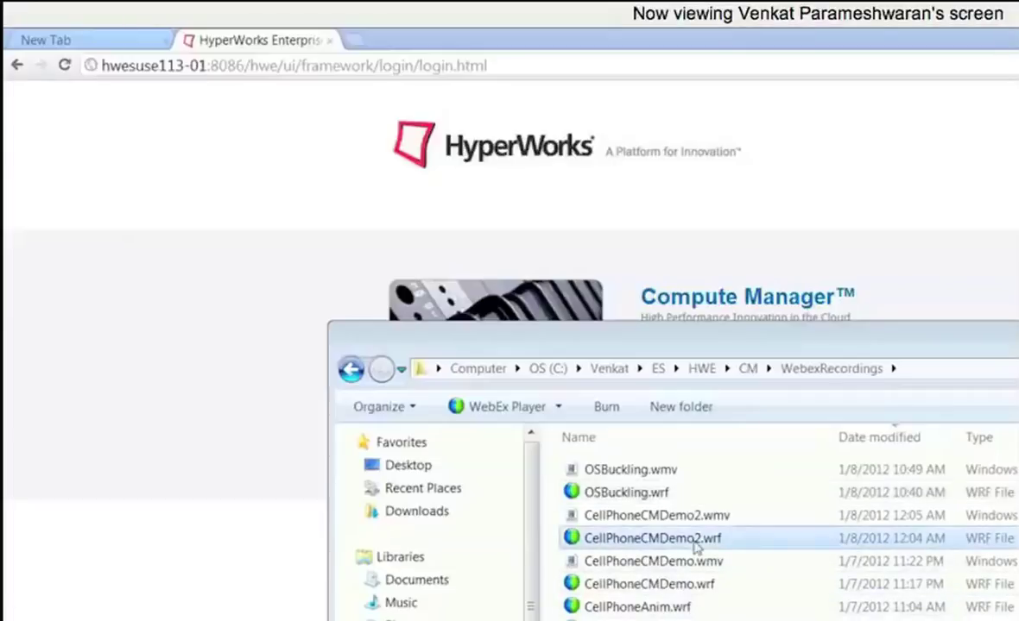
Step: Open CellPhoneCMDemo2.wrf from the WebexRecordings folder
{"action": "double_click", "coordinate": [696, 538]}
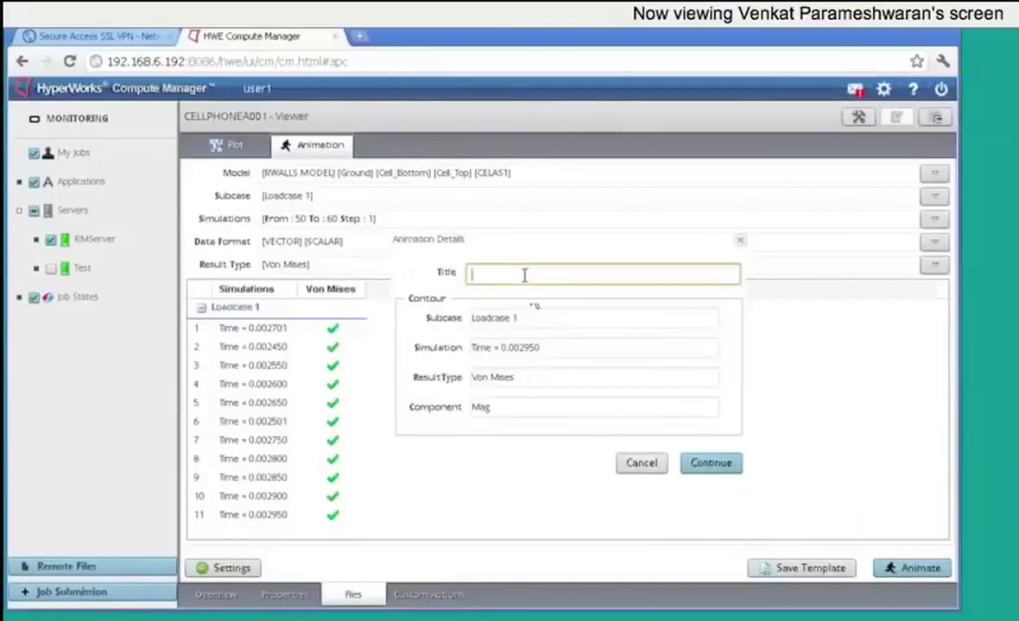
Step: Generate the VonMisesLast10Steps animation, then rotate, play and zoom in on the phone's impact
{"action": "type", "text": "VonMisesLast10Steps"}
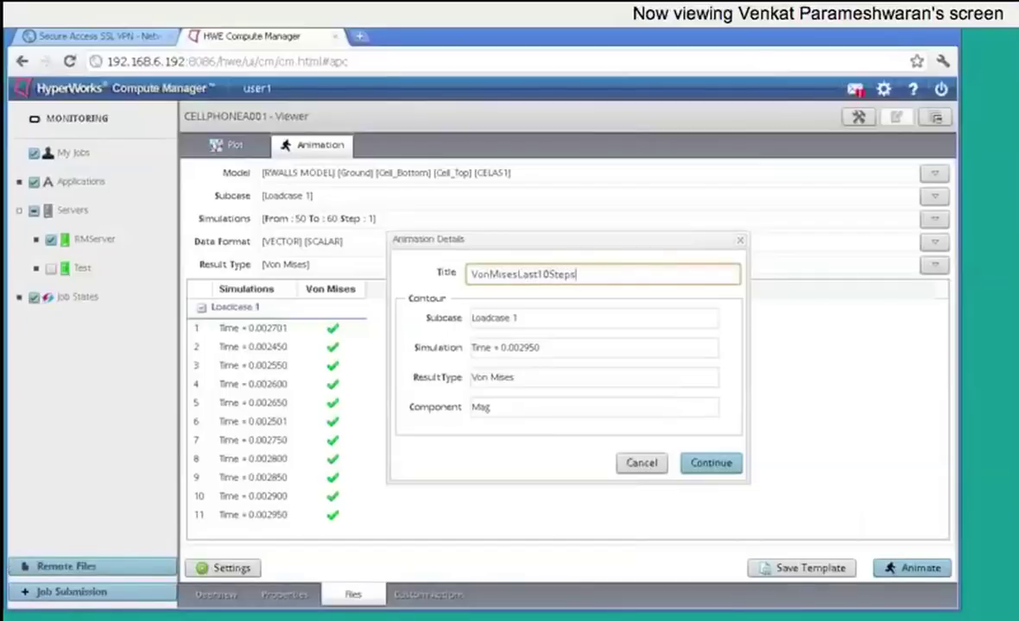
{"action": "left_click", "coordinate": [709, 465]}
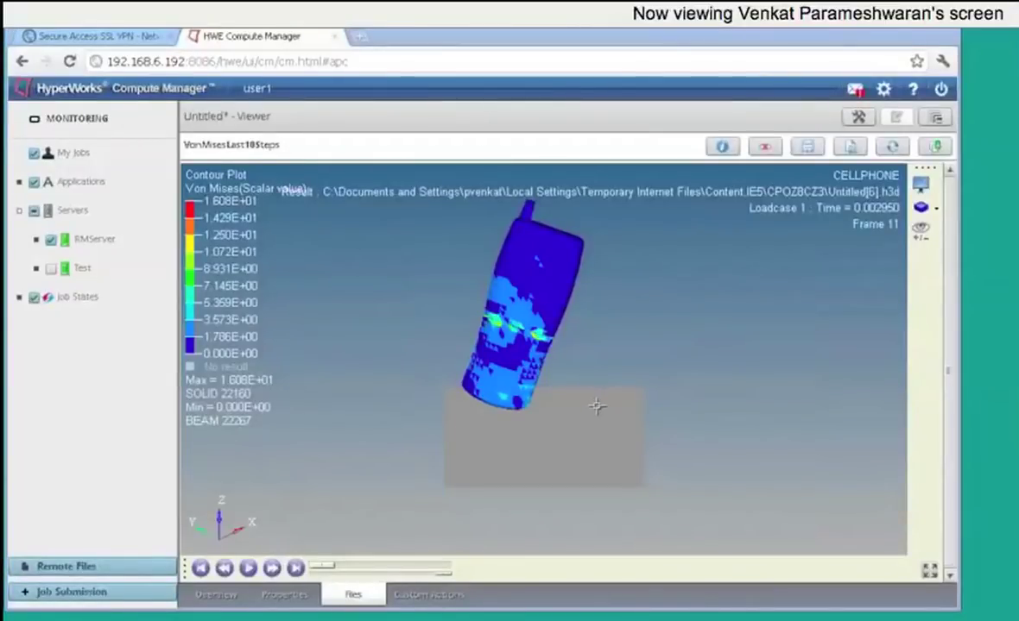
{"action": "left_click_drag", "start_coordinate": [596, 407], "coordinate": [527, 371]}
{"action": "mouse_move", "coordinate": [611, 361]}
{"action": "left_mouse_down"}
{"action": "mouse_move", "coordinate": [570, 326]}
{"action": "mouse_move", "coordinate": [517, 318]}
{"action": "mouse_move", "coordinate": [484, 356]}
{"action": "mouse_move", "coordinate": [591, 445]}
{"action": "mouse_move", "coordinate": [604, 368]}
{"action": "mouse_move", "coordinate": [587, 324]}
{"action": "left_mouse_up"}
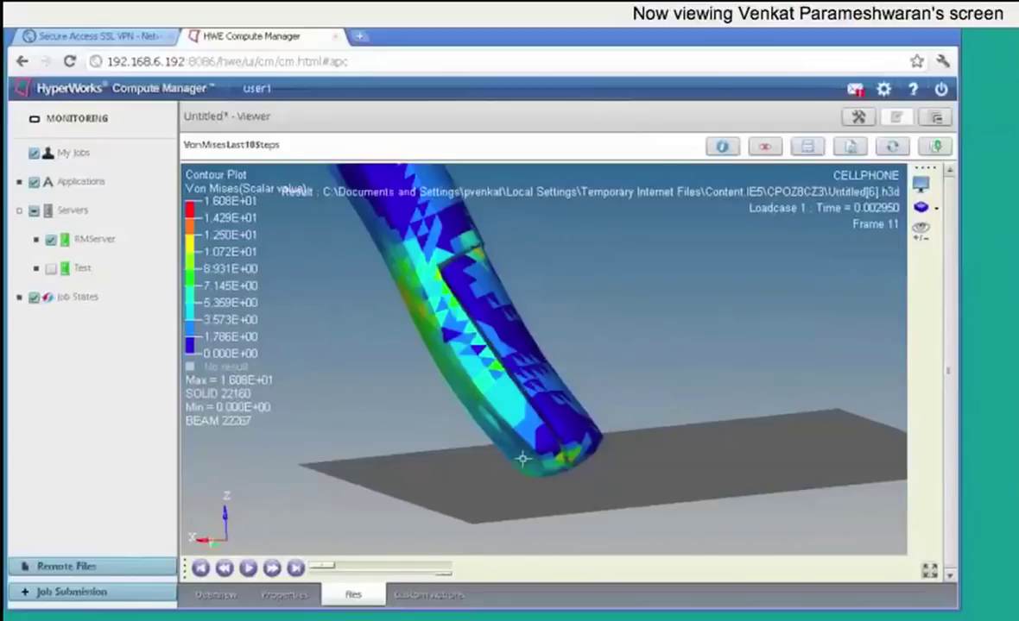
{"action": "left_click", "coordinate": [248, 568]}
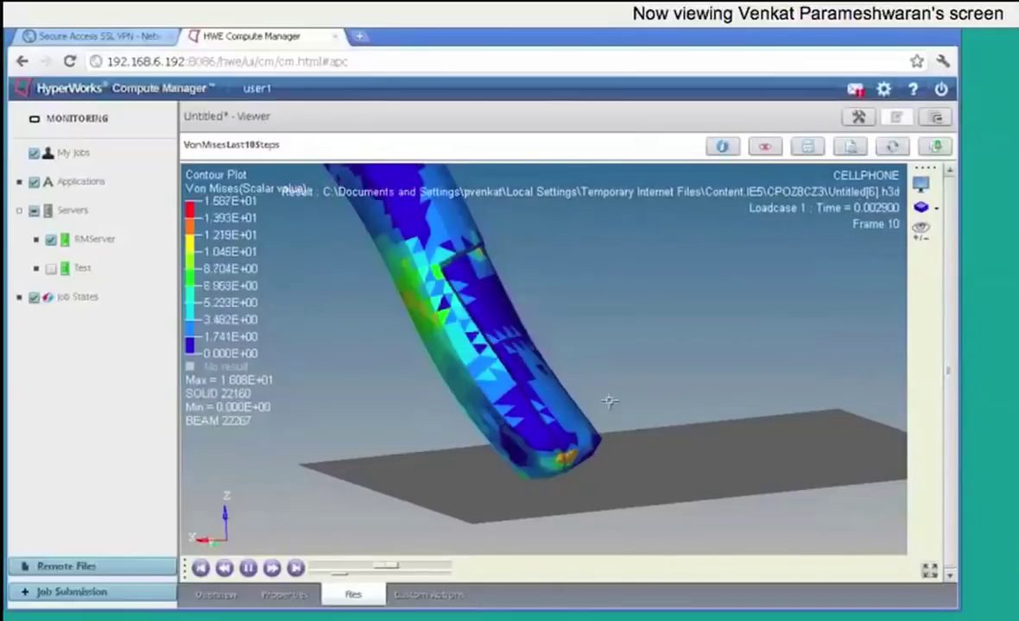
{"action": "left_click_drag", "start_coordinate": [594, 375], "coordinate": [541, 384]}
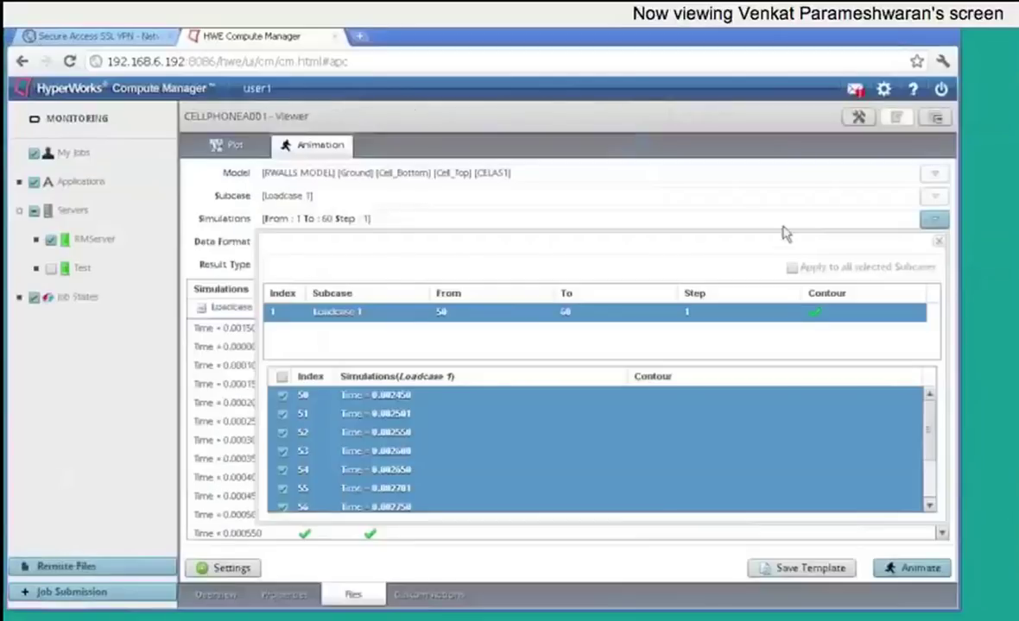
Step: Use simulations 50–60 with Von Mises only, then generate the VonMisesLast10Steps animation
{"action": "left_click", "coordinate": [934, 221]}
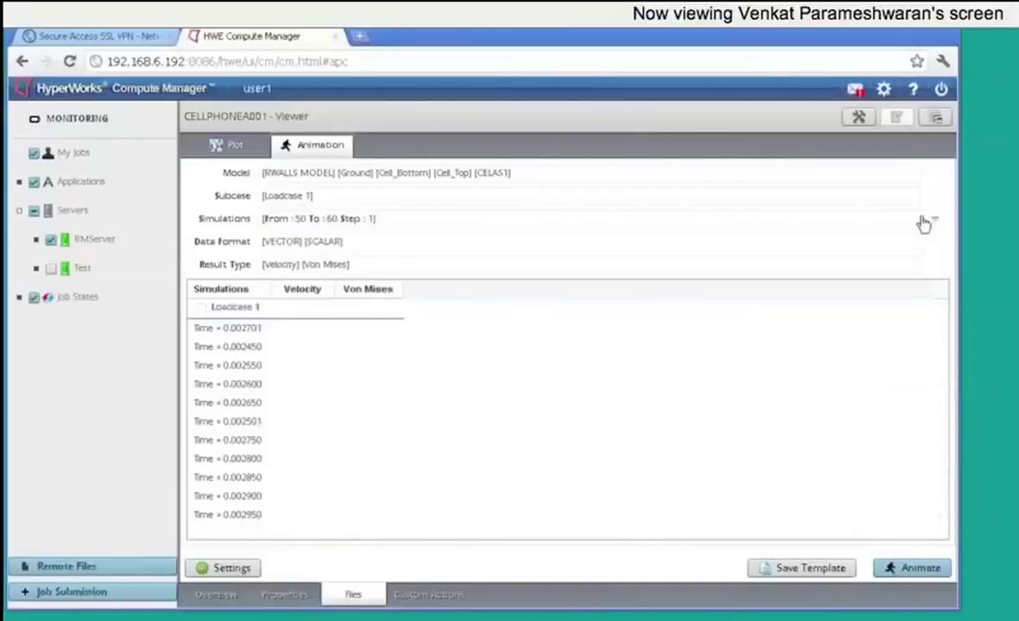
{"action": "left_click", "coordinate": [934, 267]}
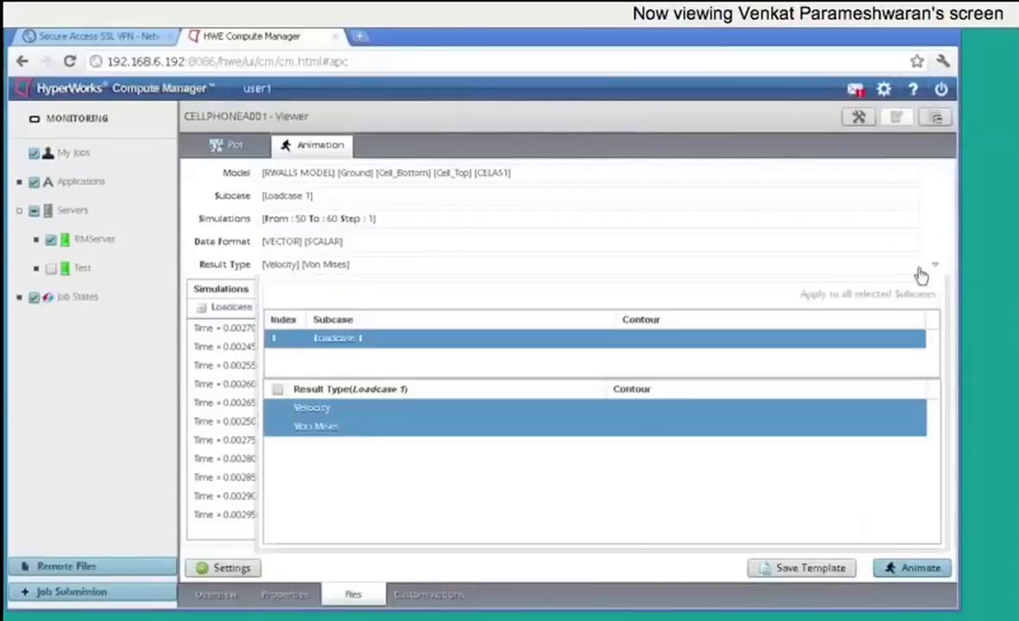
{"action": "left_click", "coordinate": [294, 425]}
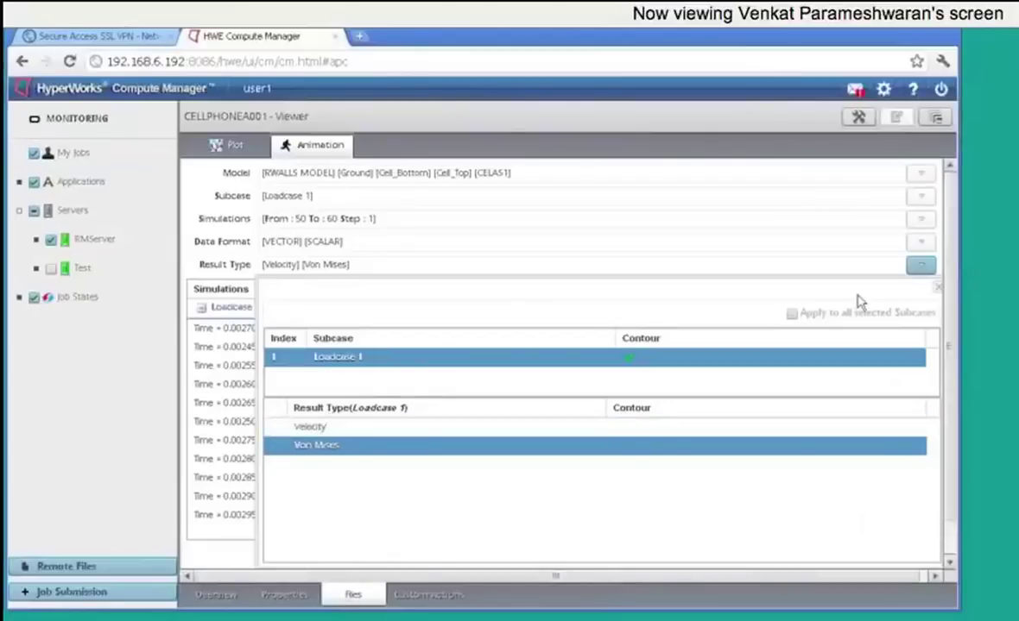
{"action": "left_click", "coordinate": [919, 265]}
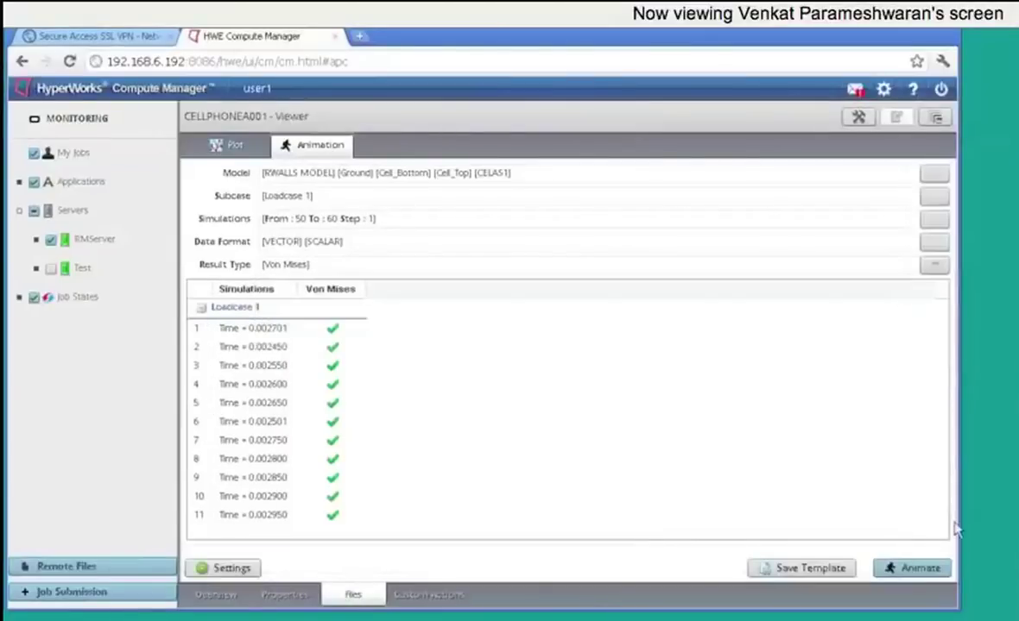
{"action": "left_click", "coordinate": [920, 569]}
{"action": "left_click", "coordinate": [524, 275]}
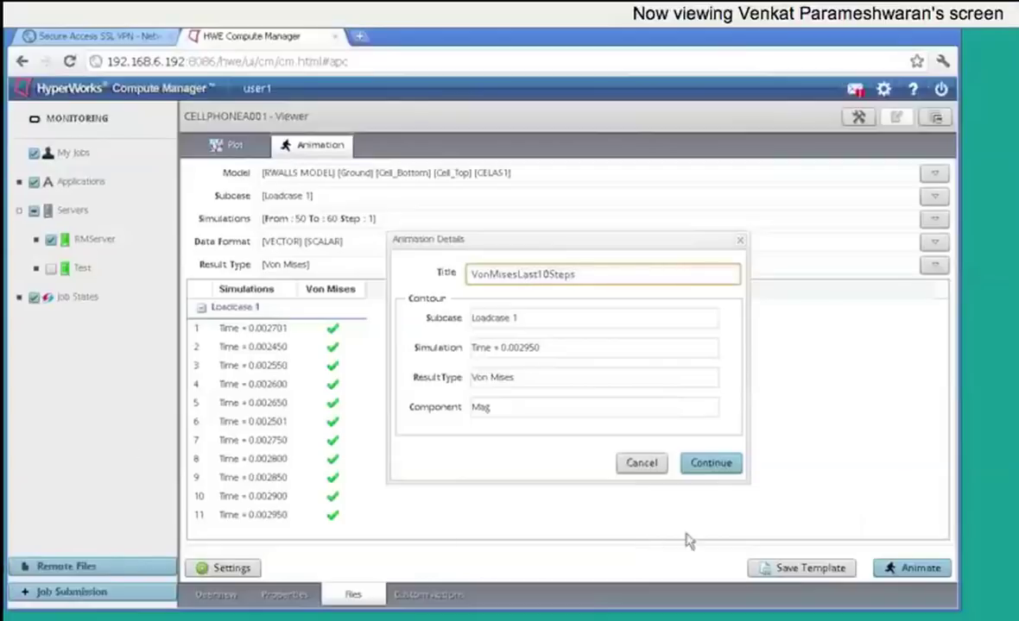
{"action": "left_click", "coordinate": [709, 465]}
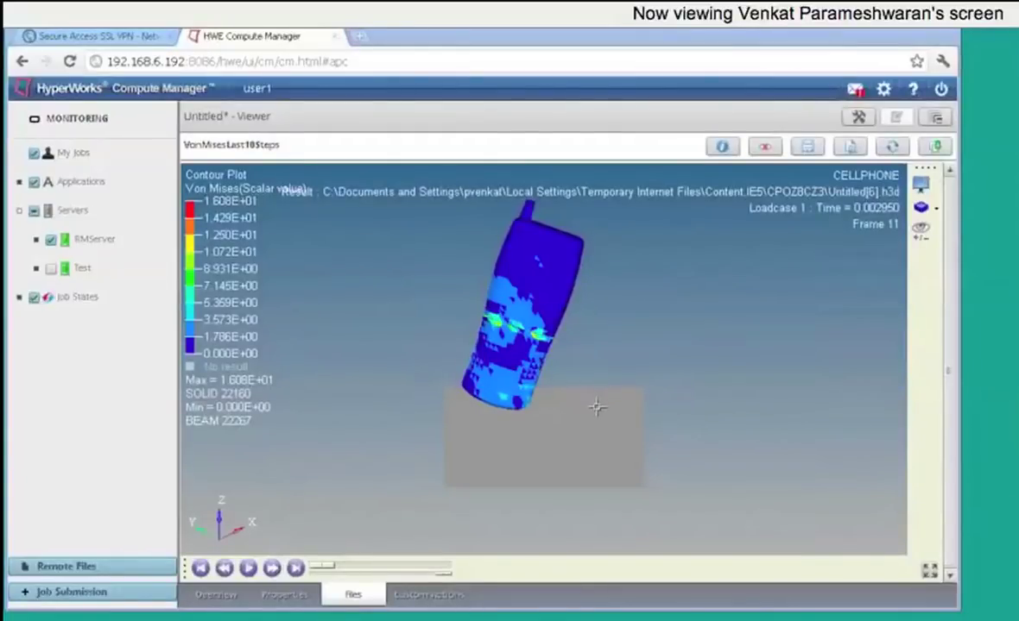
Step: Play the Von Mises animation zoomed in on the phone striking the plate
{"action": "left_click_drag", "start_coordinate": [552, 376], "coordinate": [570, 320]}
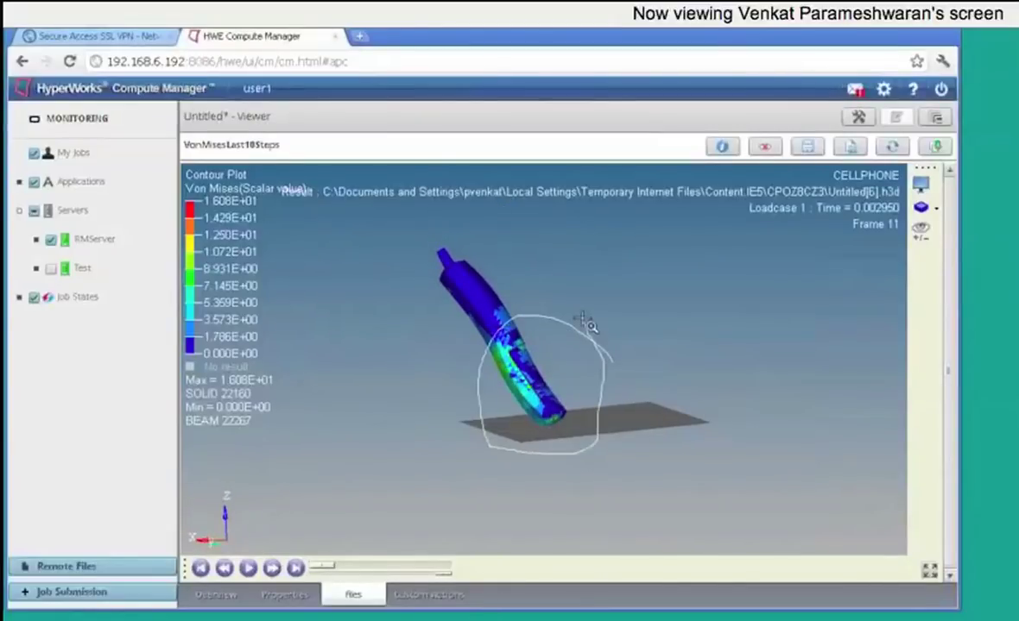
{"action": "scroll", "coordinate": [570, 320], "scroll_direction": "up", "scroll_amount": 3}
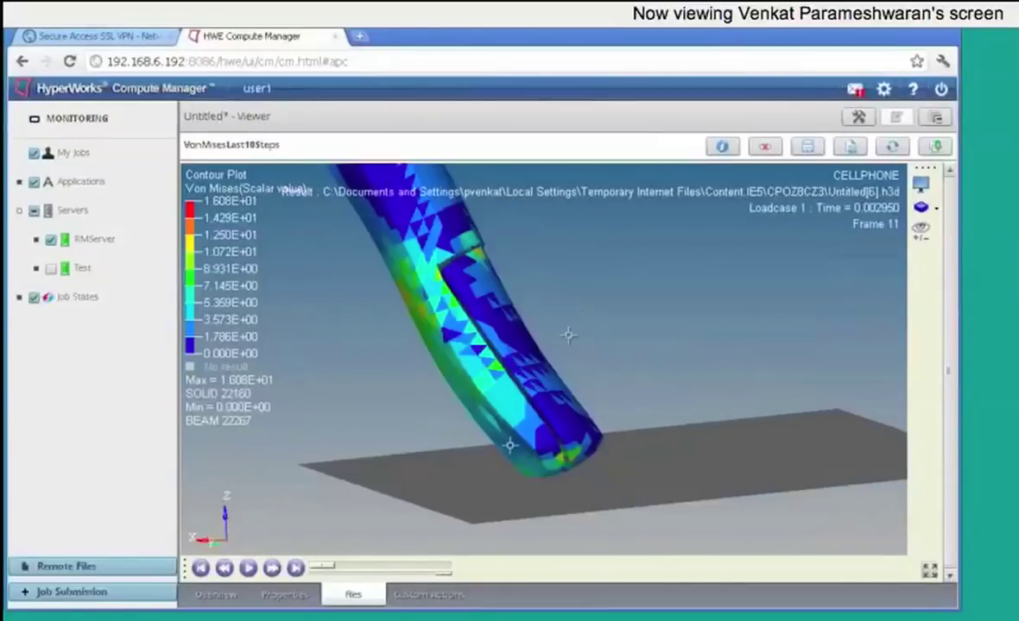
{"action": "left_click", "coordinate": [248, 569]}
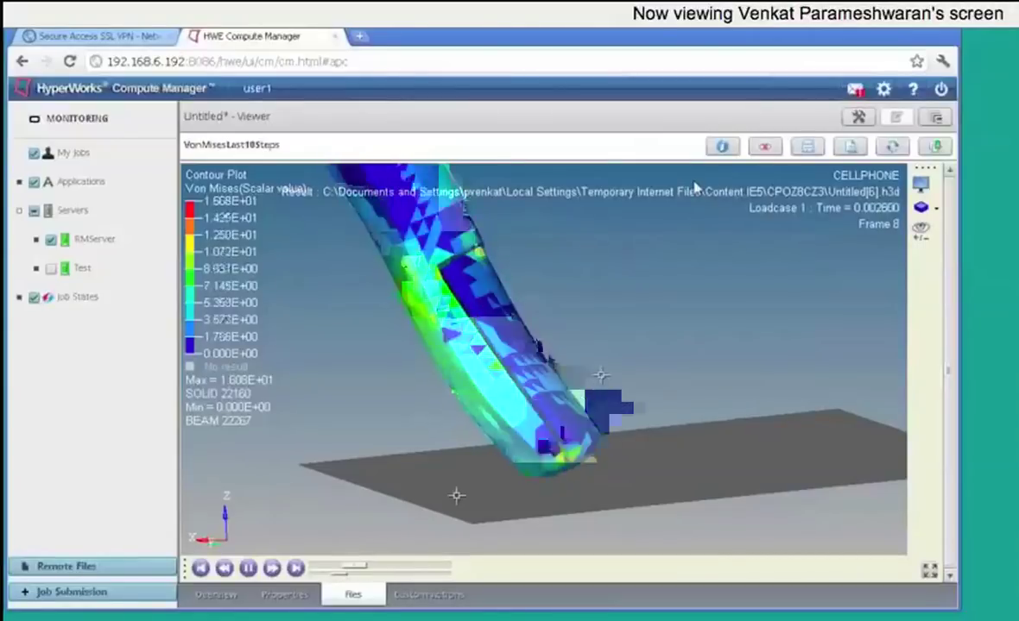
{"action": "left_click_drag", "start_coordinate": [455, 493], "coordinate": [453, 287]}
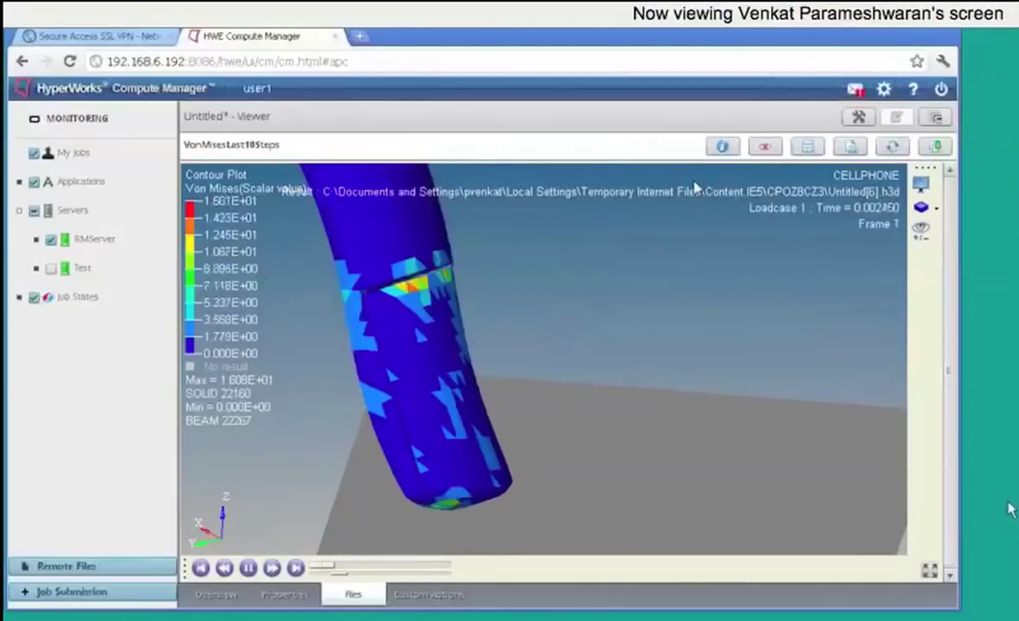